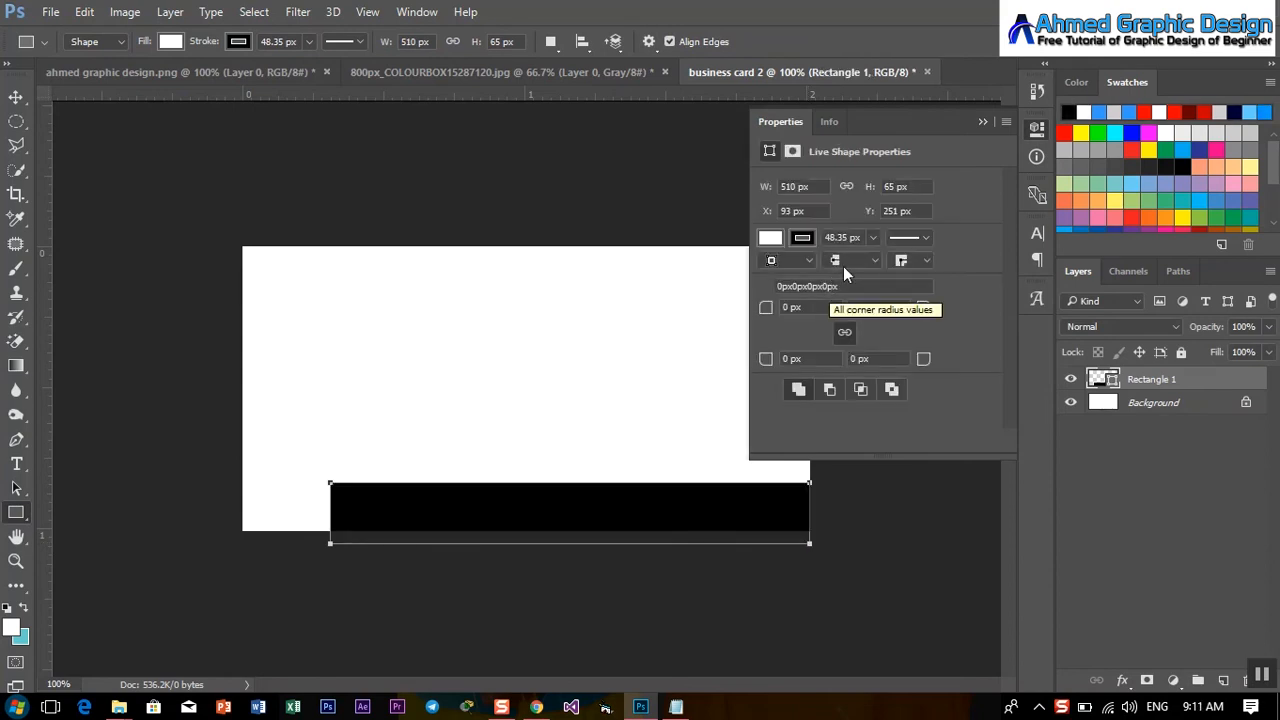
Nudge the black bottom bar right and down so it starts about a fifth in from the left.
click(982, 121)
key(ctrl+t)
key(Down)
key(Down)
key(Down)
key(Down)
key(Down)
key(Down)
key(Down)
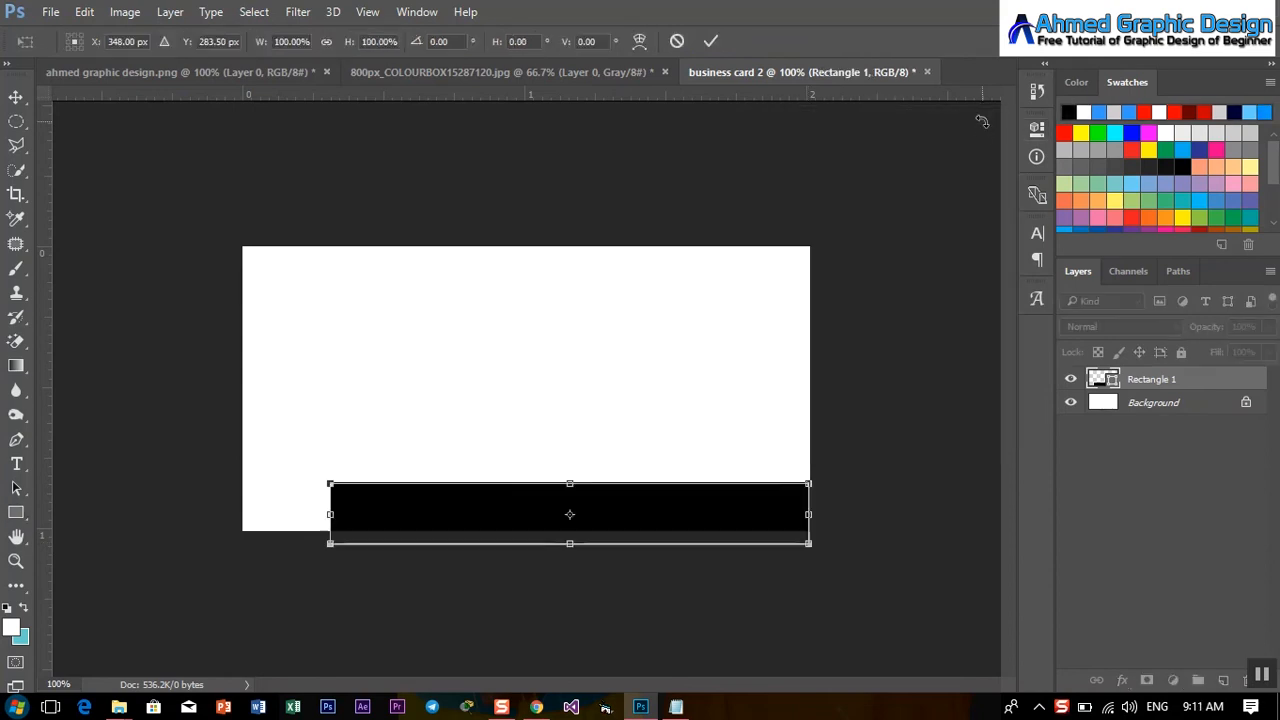
key(Right)
key(Right)
key(Right)
key(Right)
key(Right)
key(Right)
key(Right)
key(Right)
key(Right)
key(Right)
key(Right)
key(Right)
key(Right)
key(Right)
key(Right)
key(Right)
key(Right)
key(Right)
key(Right)
key(Right)
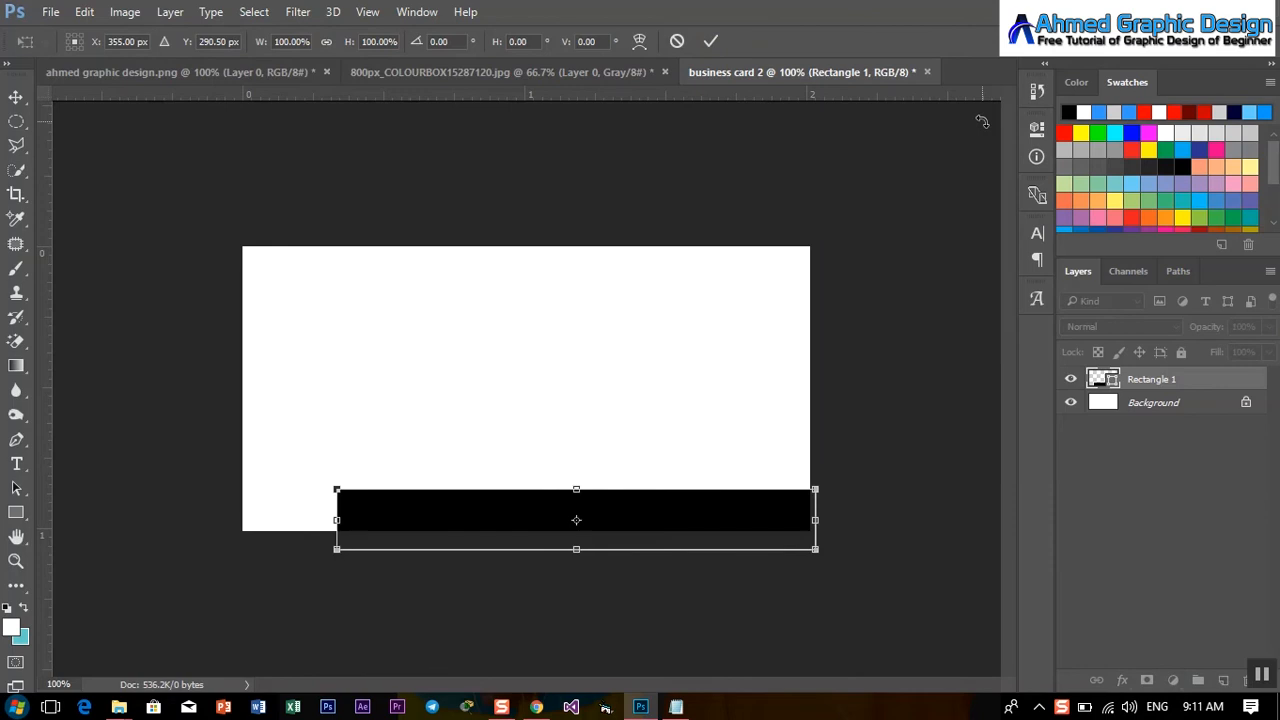
key(Right)
key(Down)
key(Down)
key(Right)
key(Right)
key(Right)
key(Right)
key(Right)
key(Right)
key(Right)
key(Right)
key(Right)
key(Right)
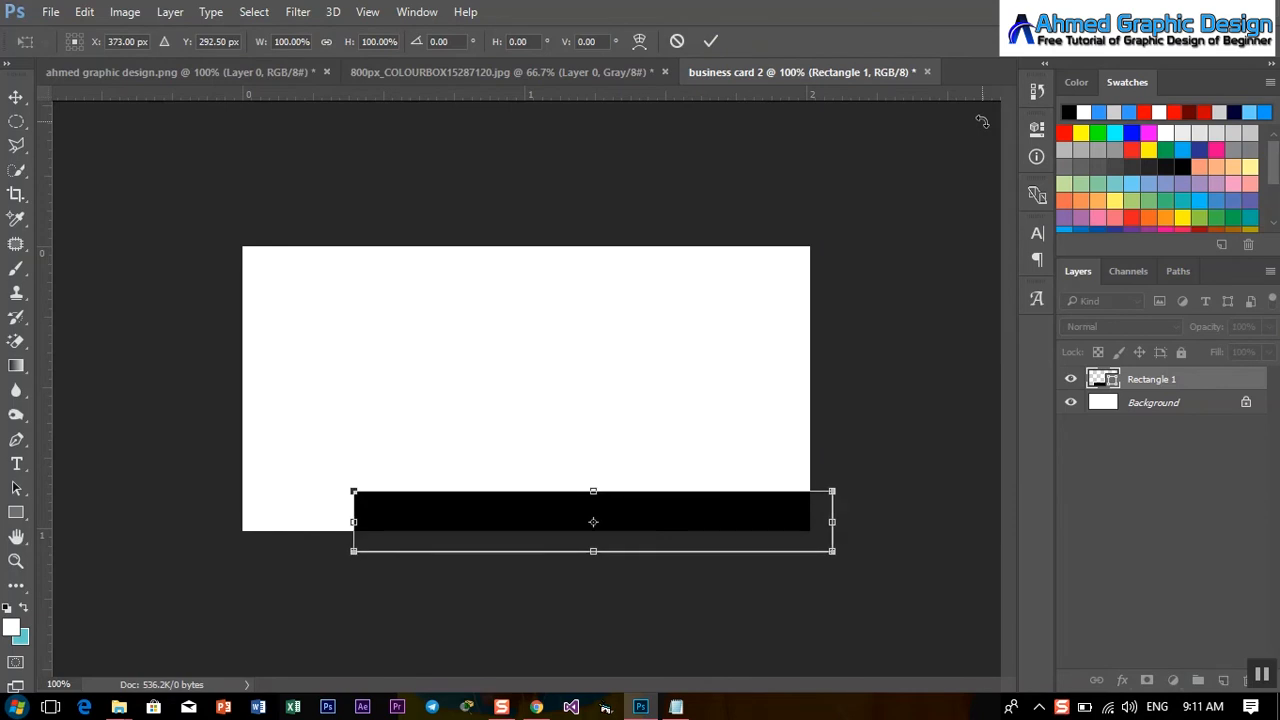
key(Right)
key(Right)
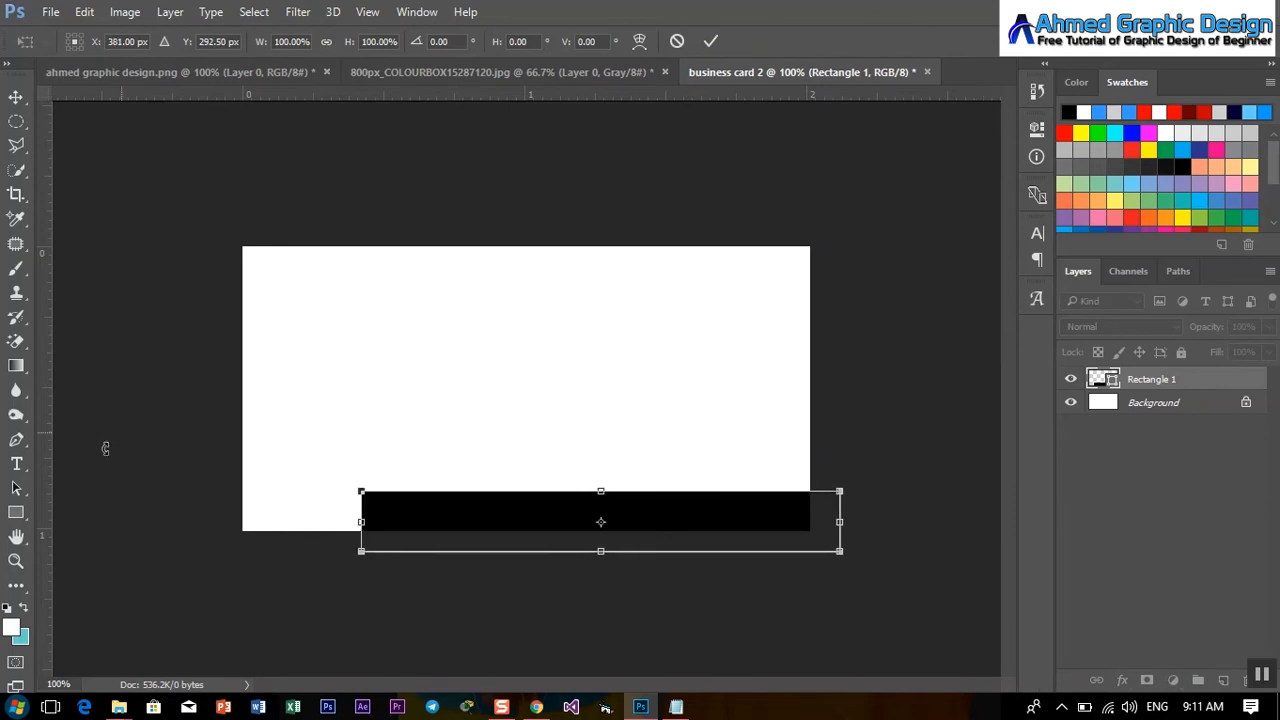
click(17, 510)
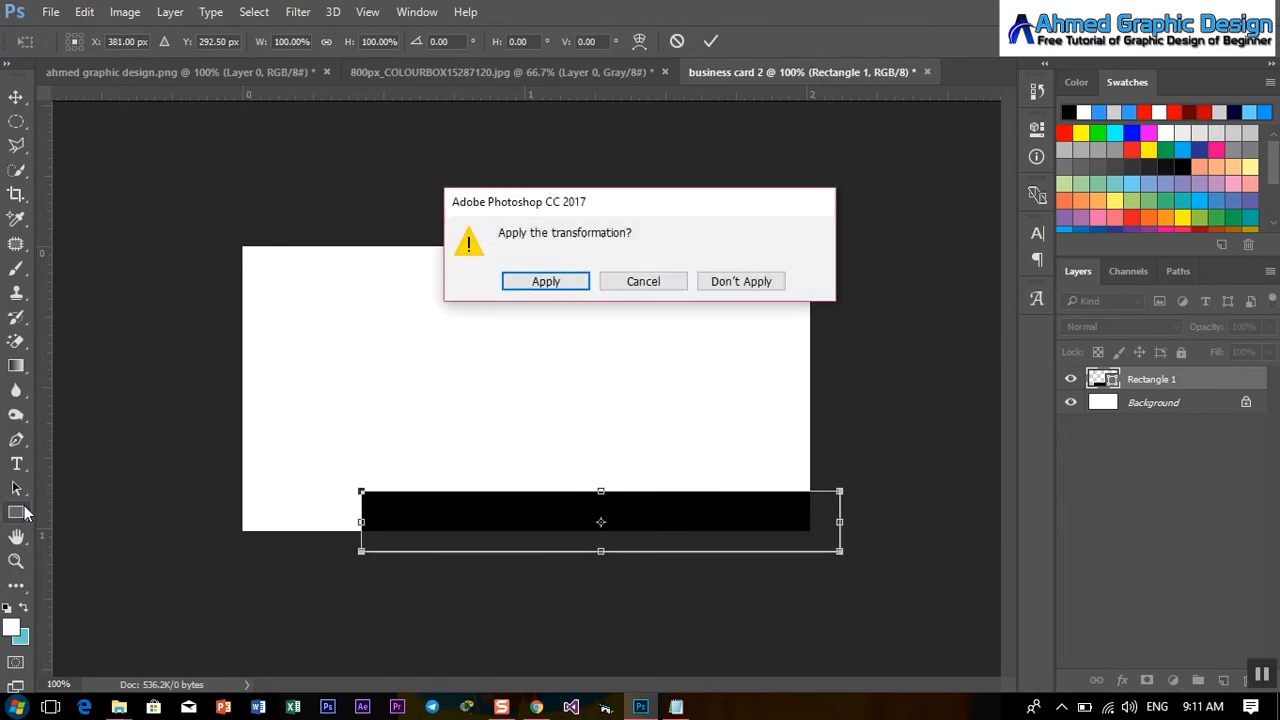
click(563, 285)
Draw a black square tilted 4° over the bar's left end, then a rectangle over the bar's right part.
drag(352, 355, 441, 437)
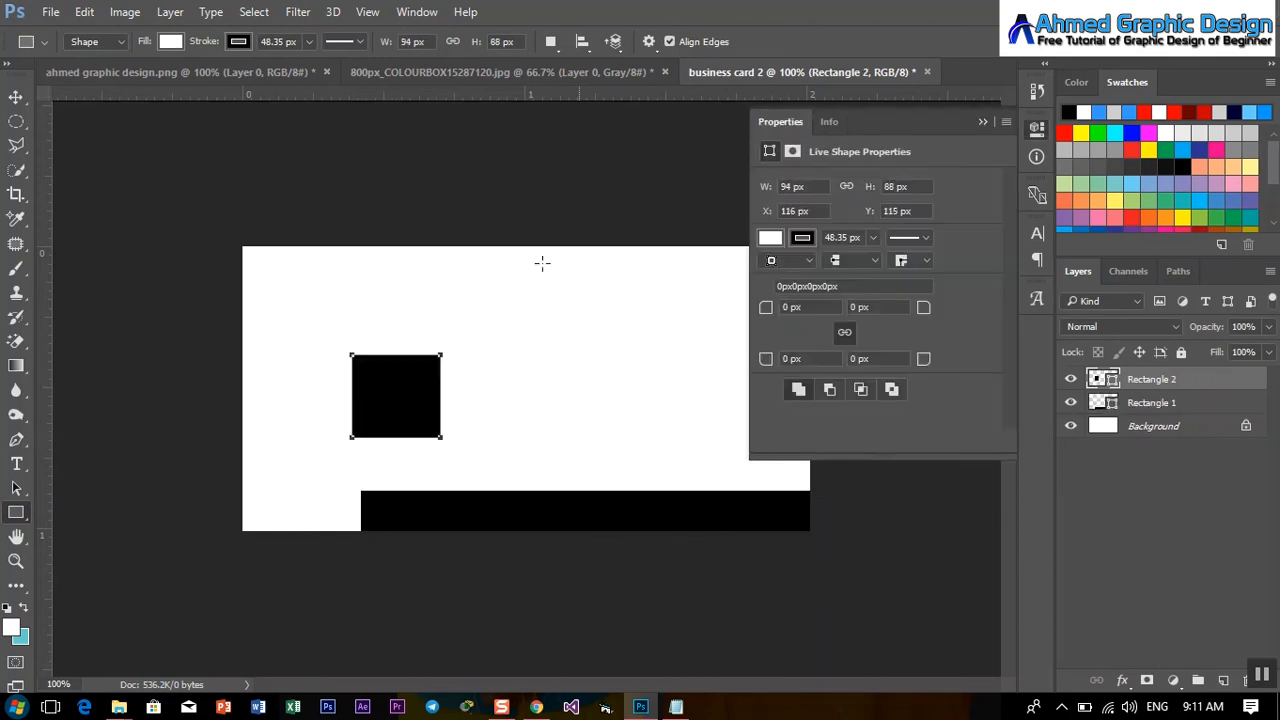
key(ctrl+t)
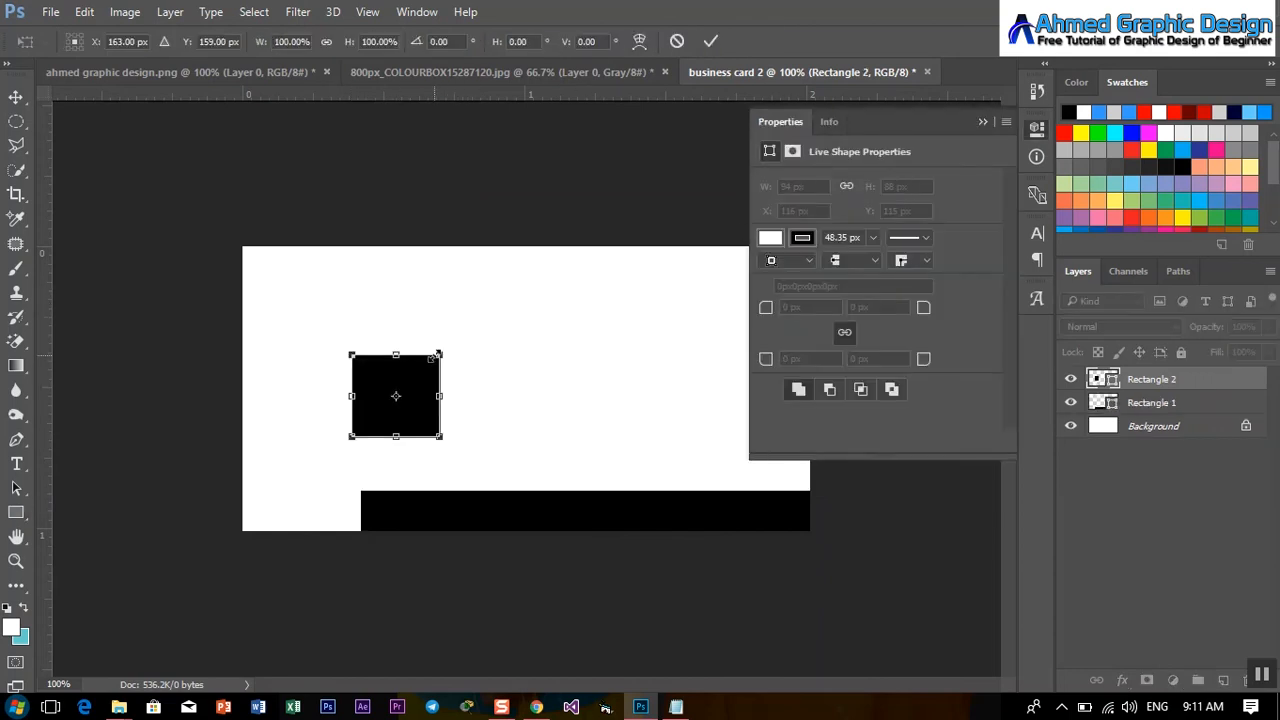
drag(438, 363, 385, 484)
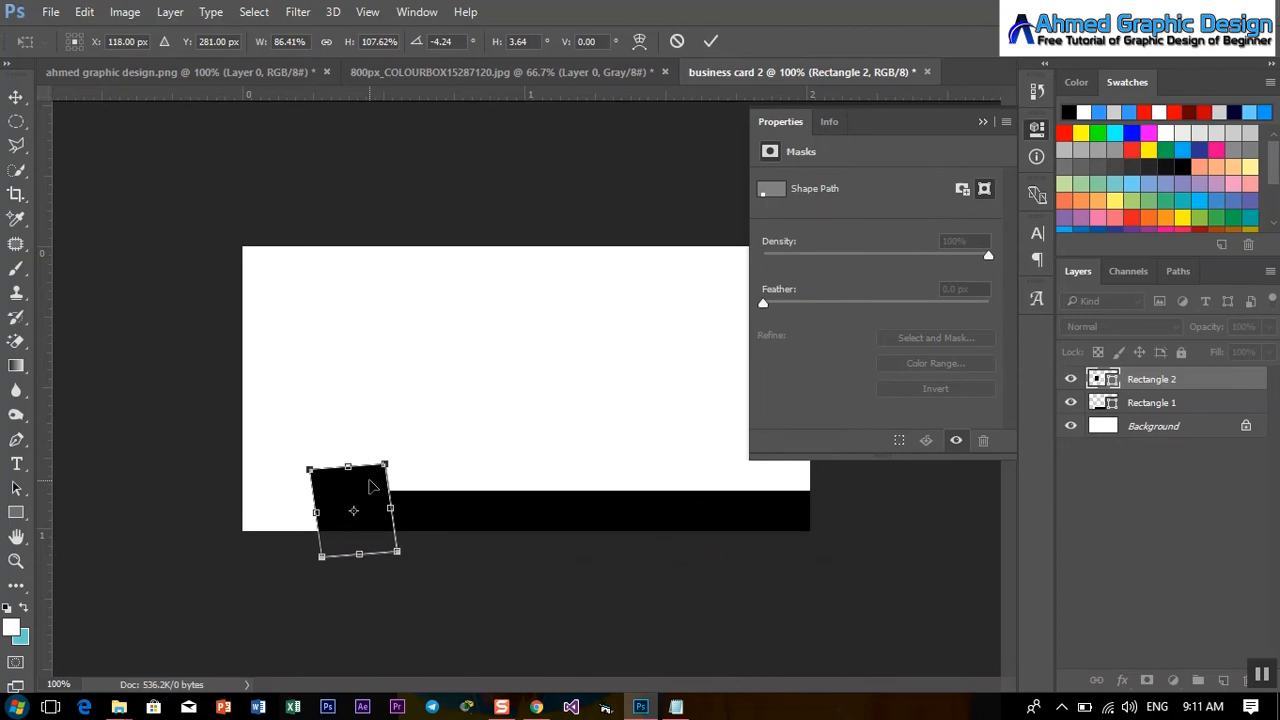
click(982, 122)
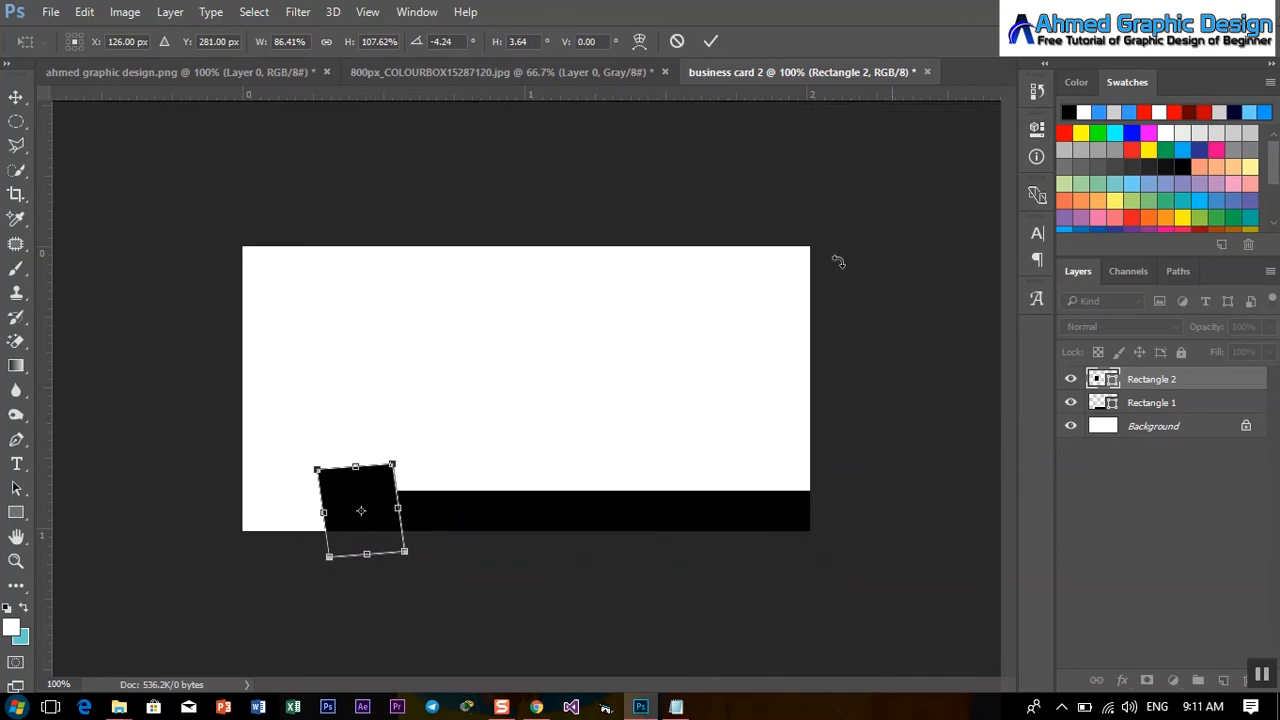
click(20, 514)
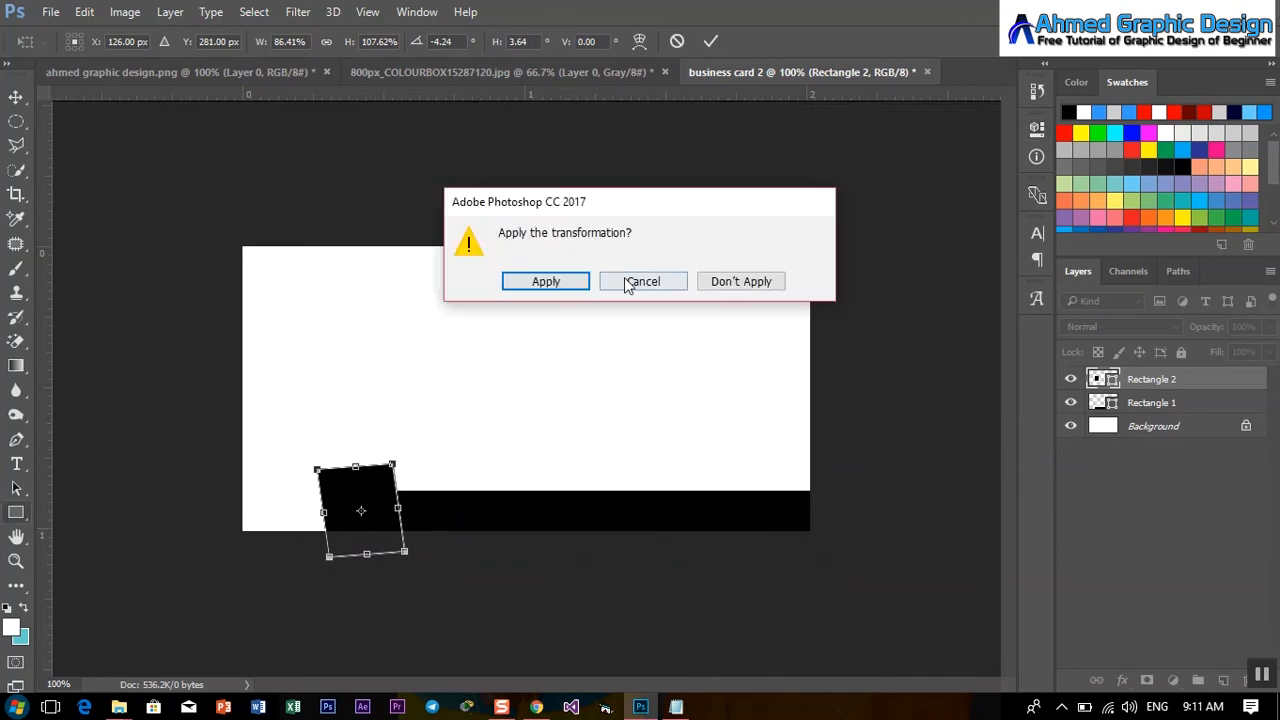
click(578, 284)
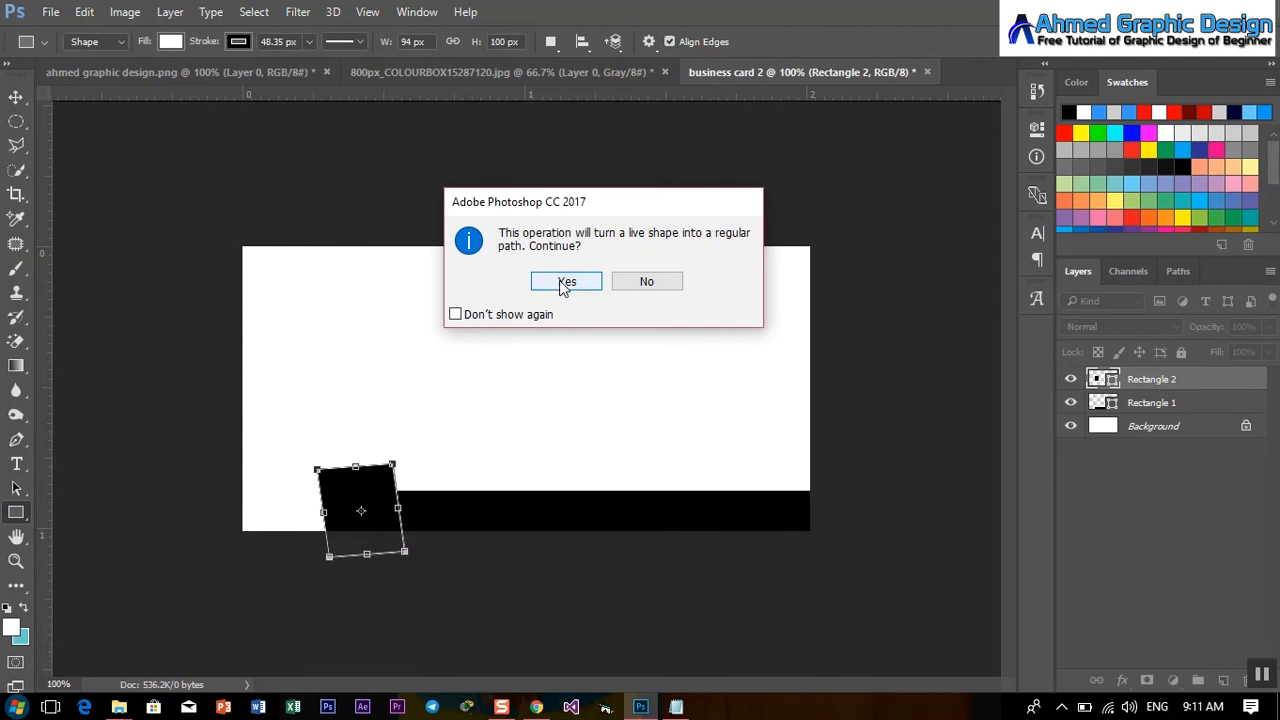
click(565, 283)
drag(528, 470, 822, 509)
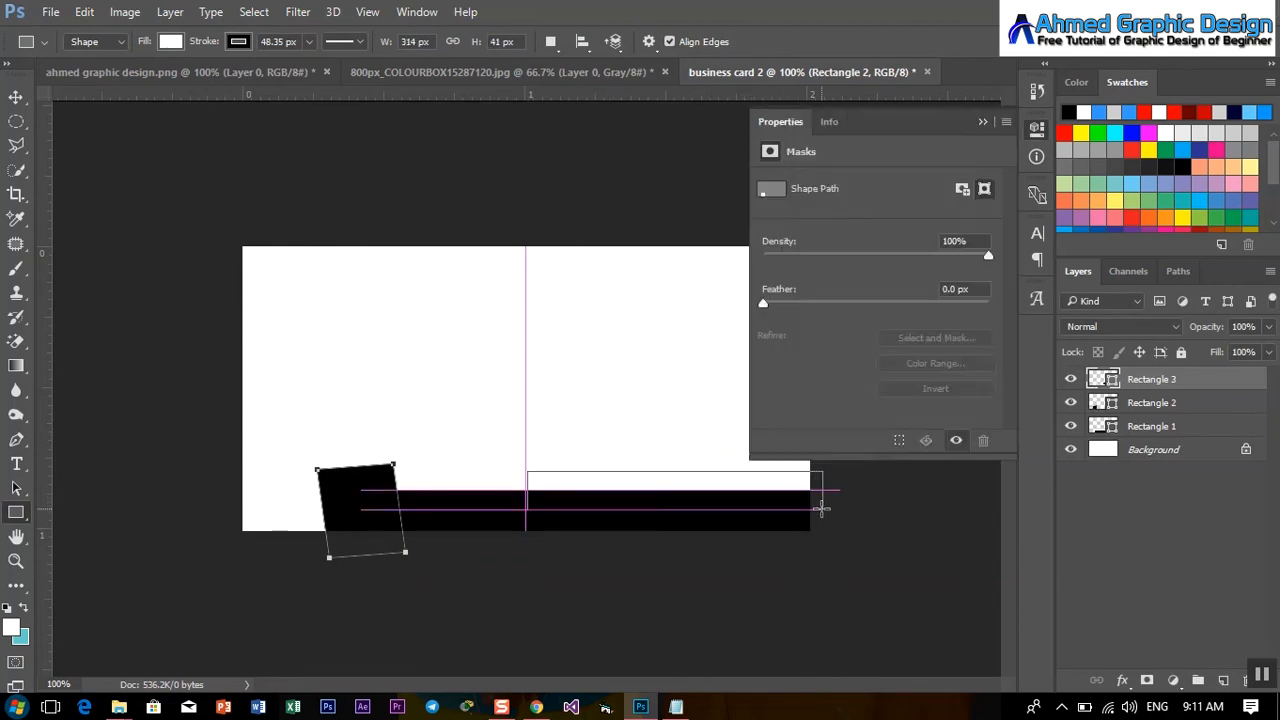
Give the new rectangle a blue fill and no stroke.
click(770, 237)
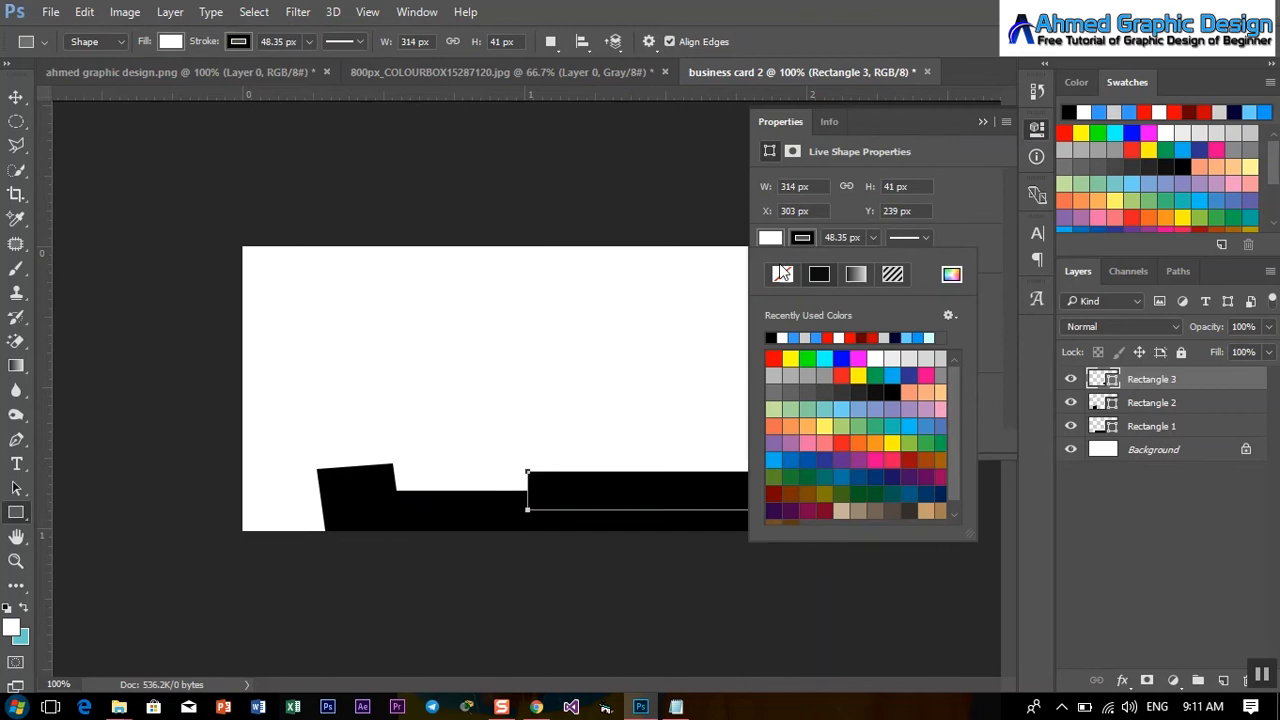
click(800, 337)
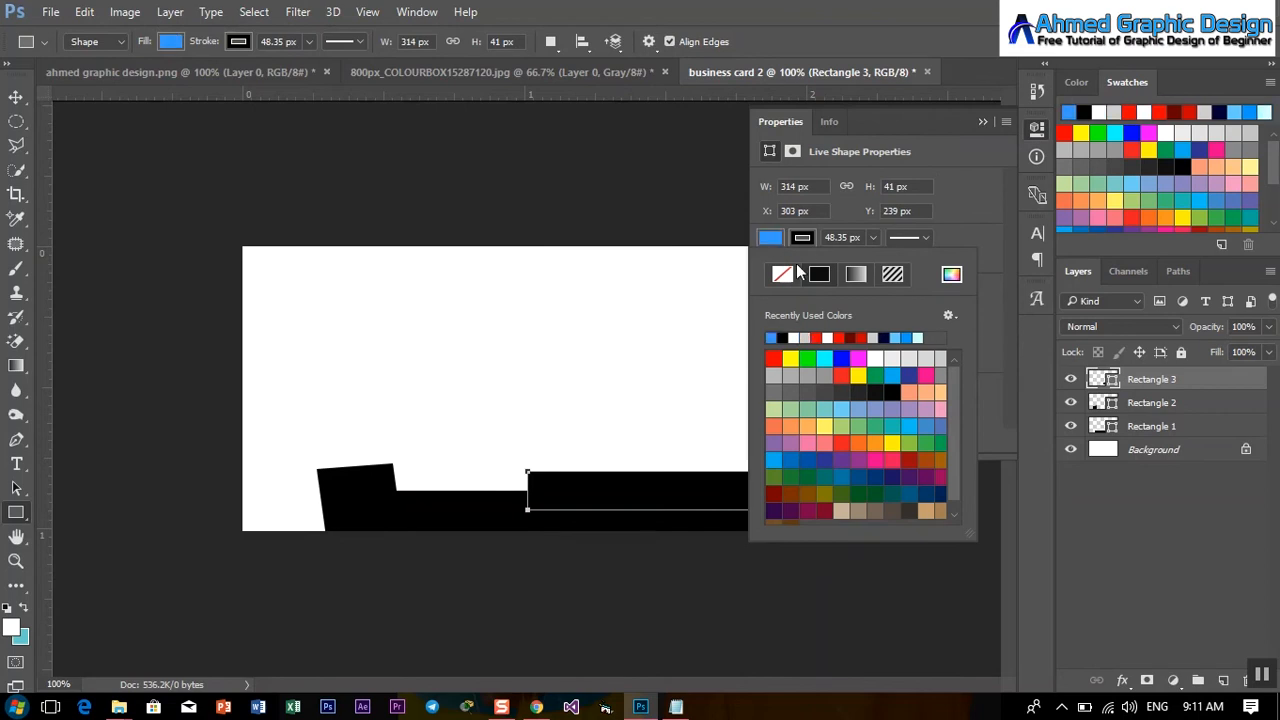
click(803, 238)
click(790, 274)
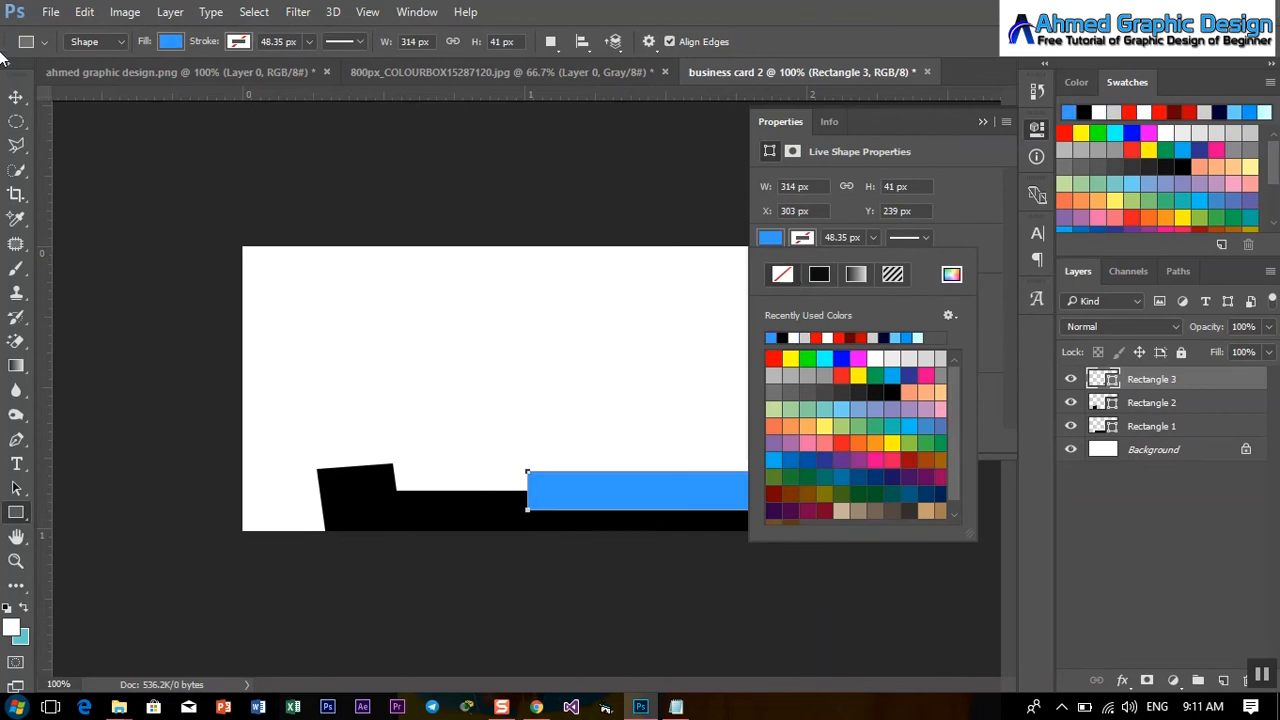
Slant the blue band's lower-left corner and stretch its left edge further along the bar.
click(15, 96)
key(ctrl+t)
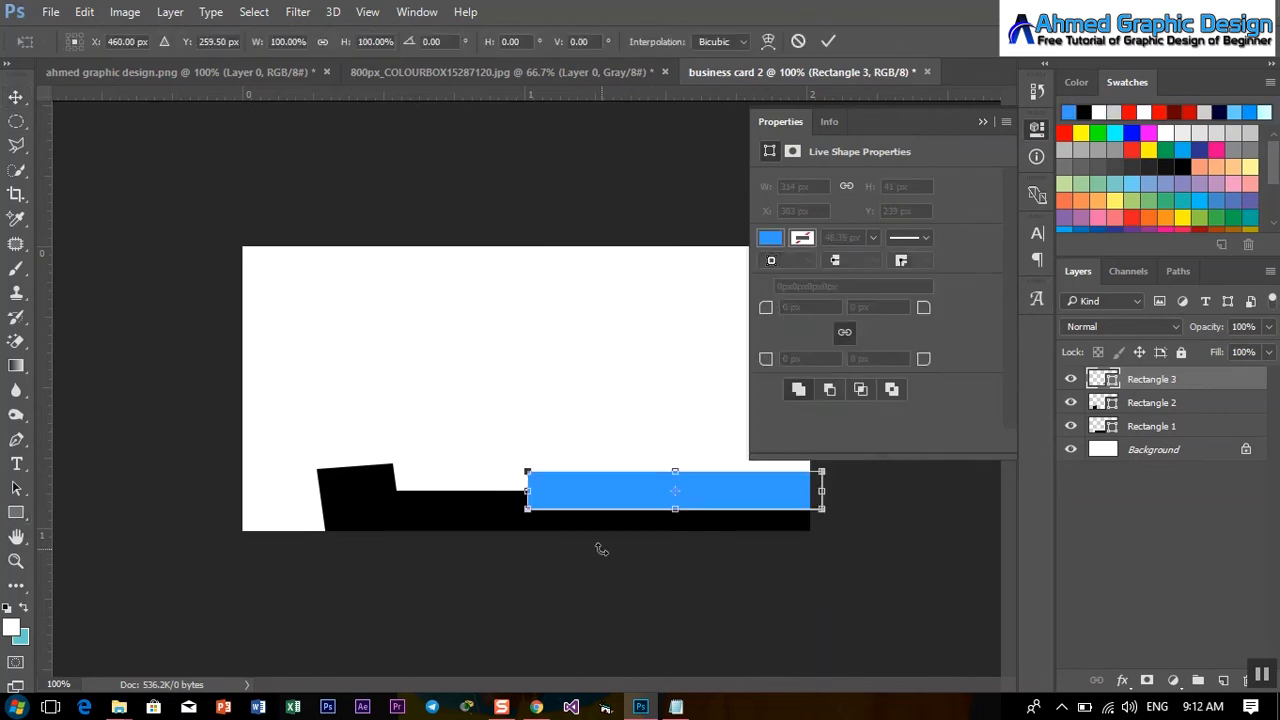
drag(527, 509, 561, 513)
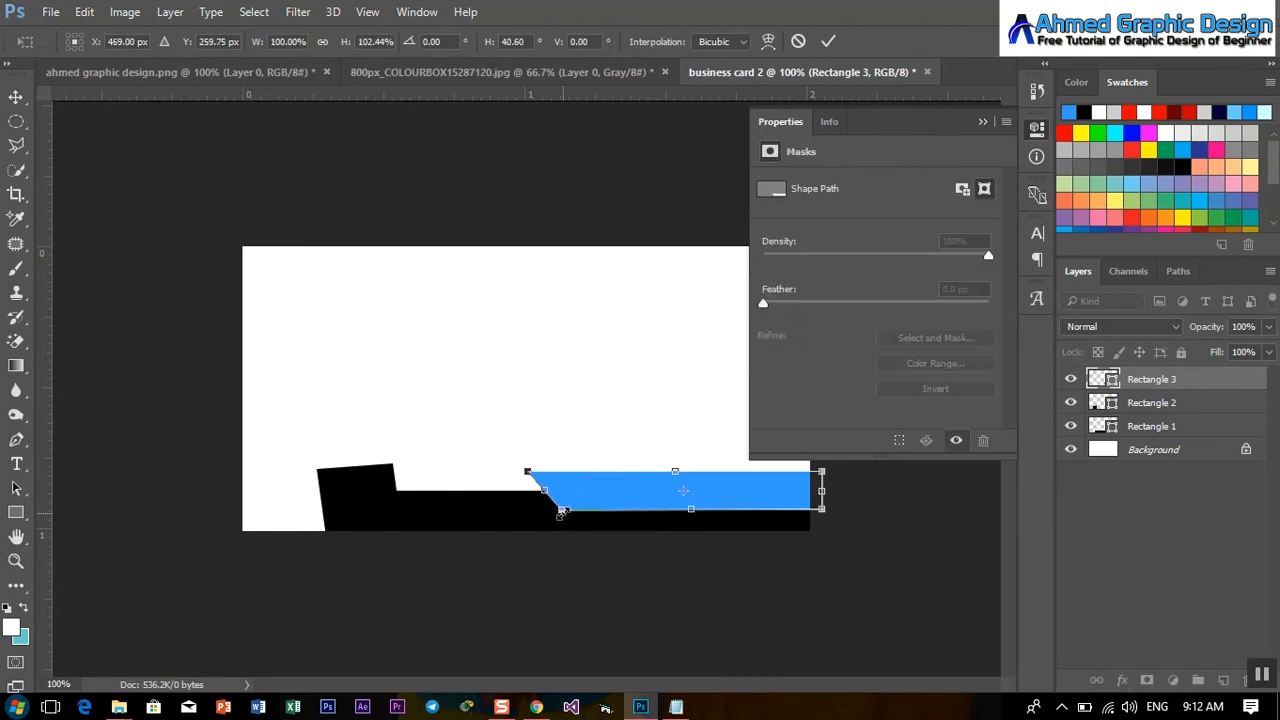
click(983, 122)
click(16, 97)
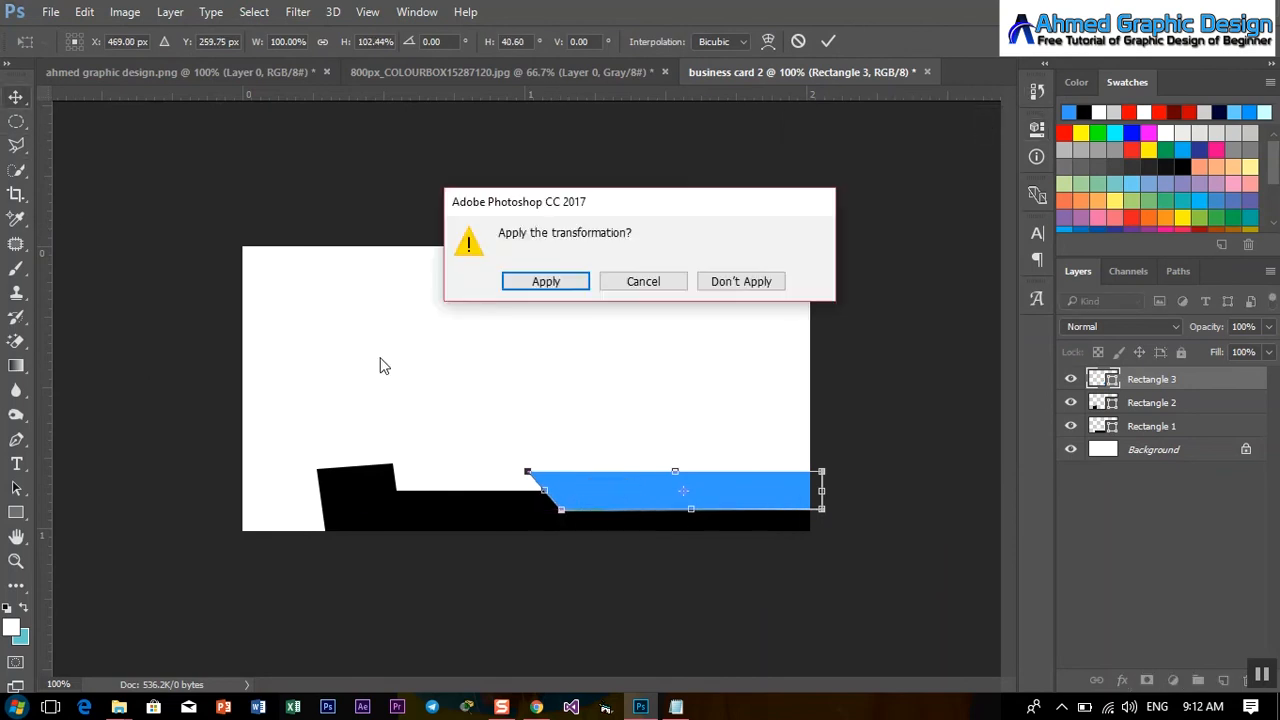
click(535, 282)
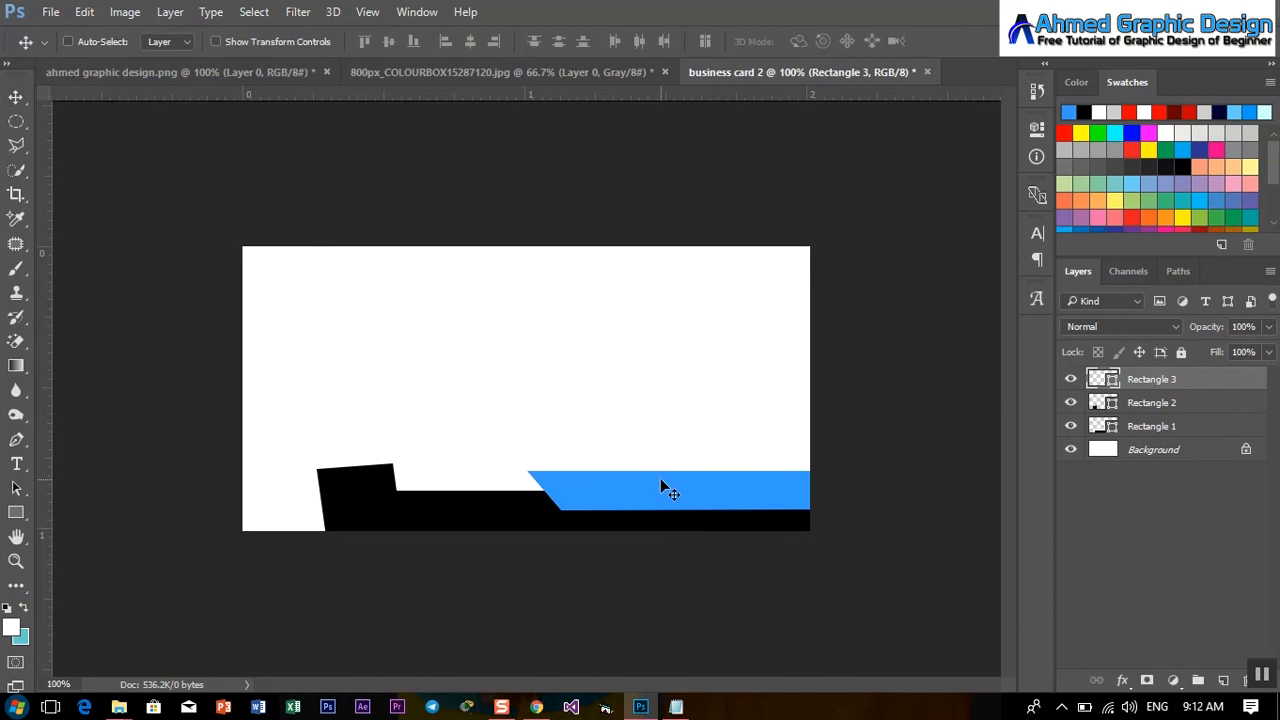
key(ctrl+t)
drag(527, 492, 491, 492)
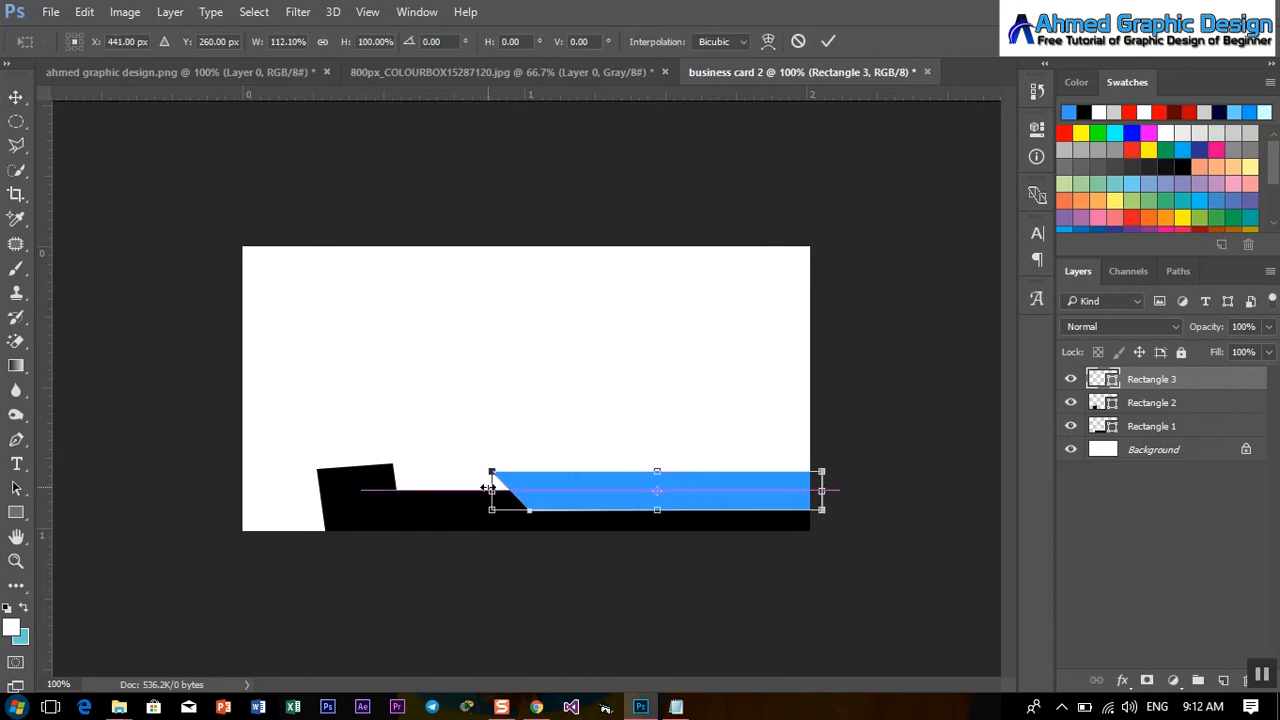
click(829, 42)
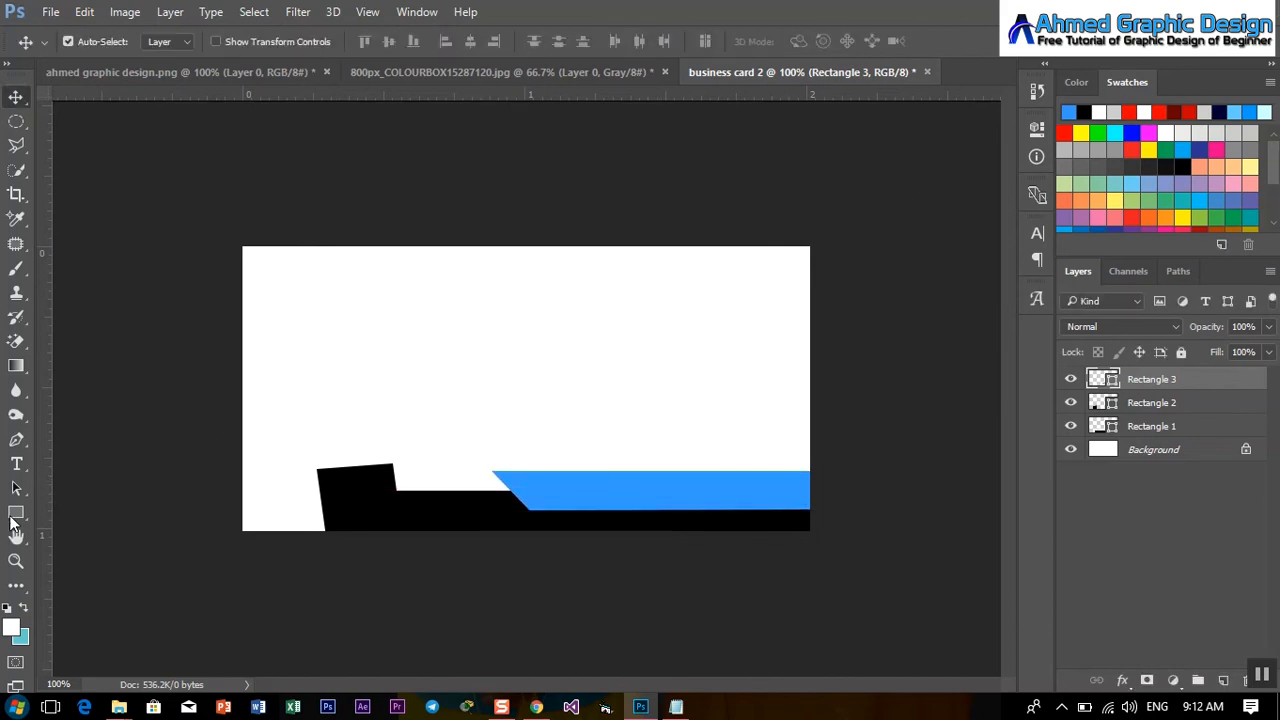
Make a triangular polygonal selection at the card's bottom-left corner.
click(16, 145)
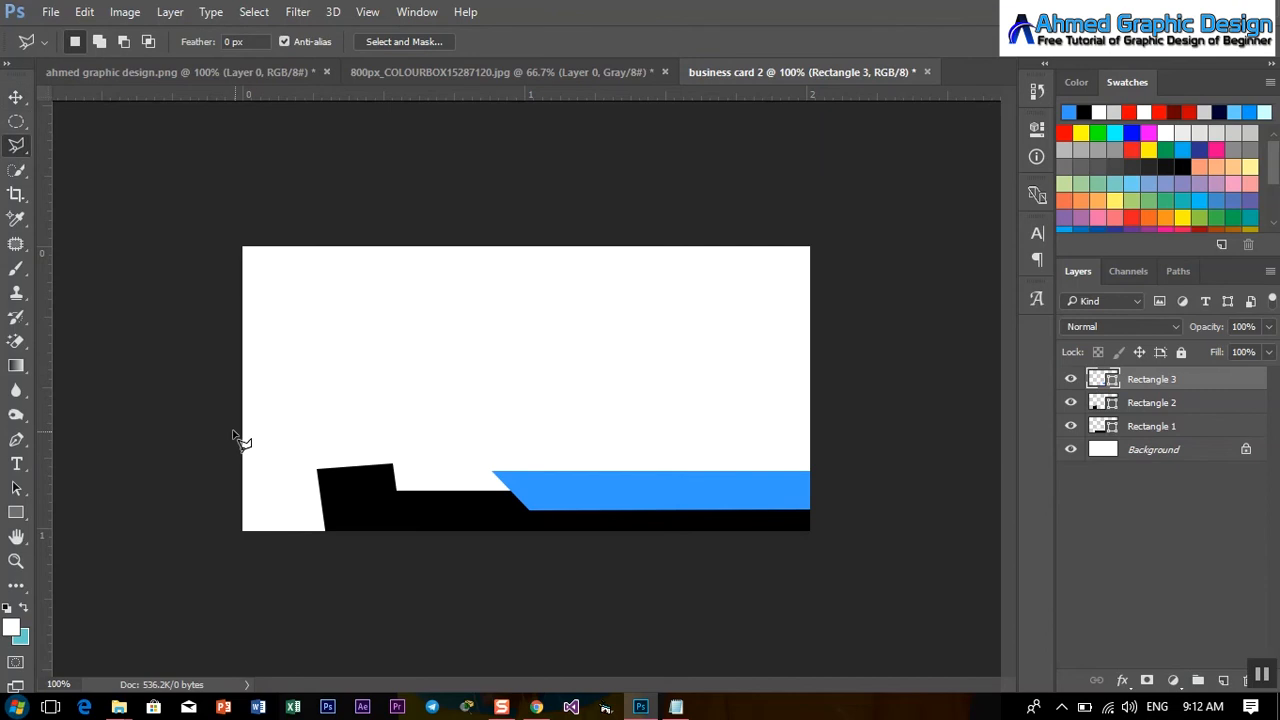
click(229, 424)
click(428, 586)
click(174, 542)
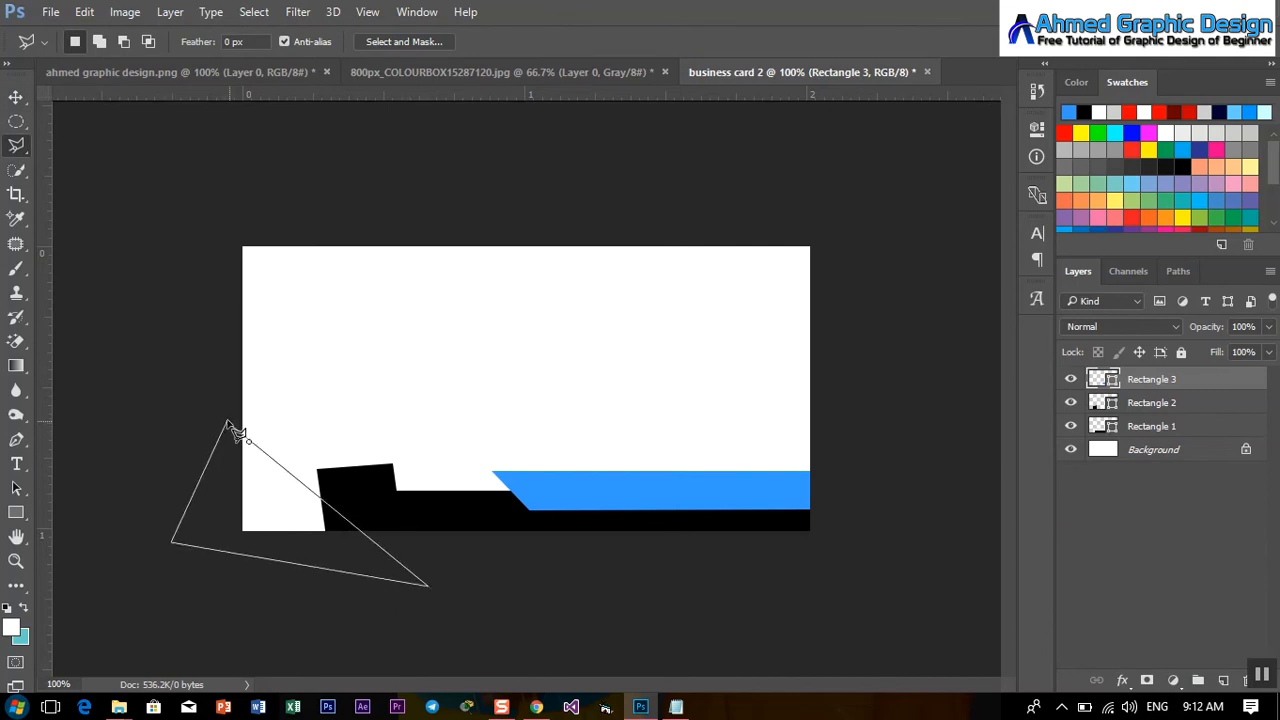
click(229, 425)
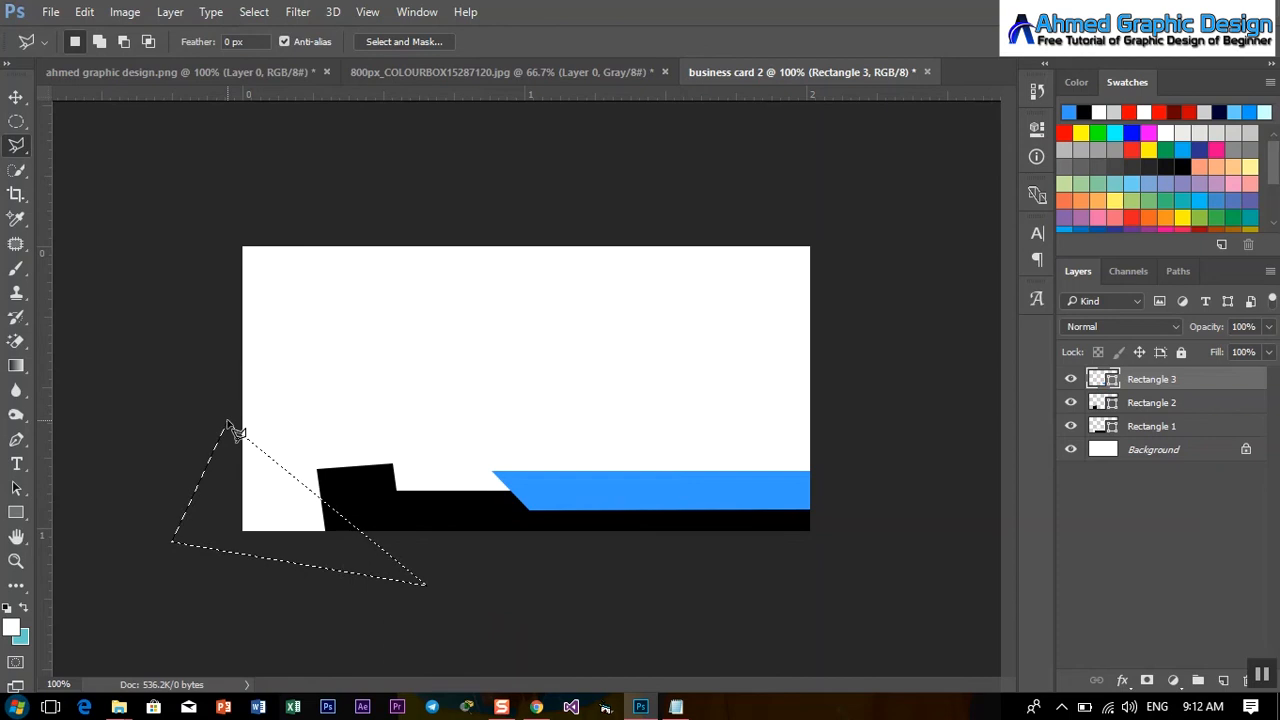
Fill the triangle selection with light grey on a new Layer 1.
click(1222, 680)
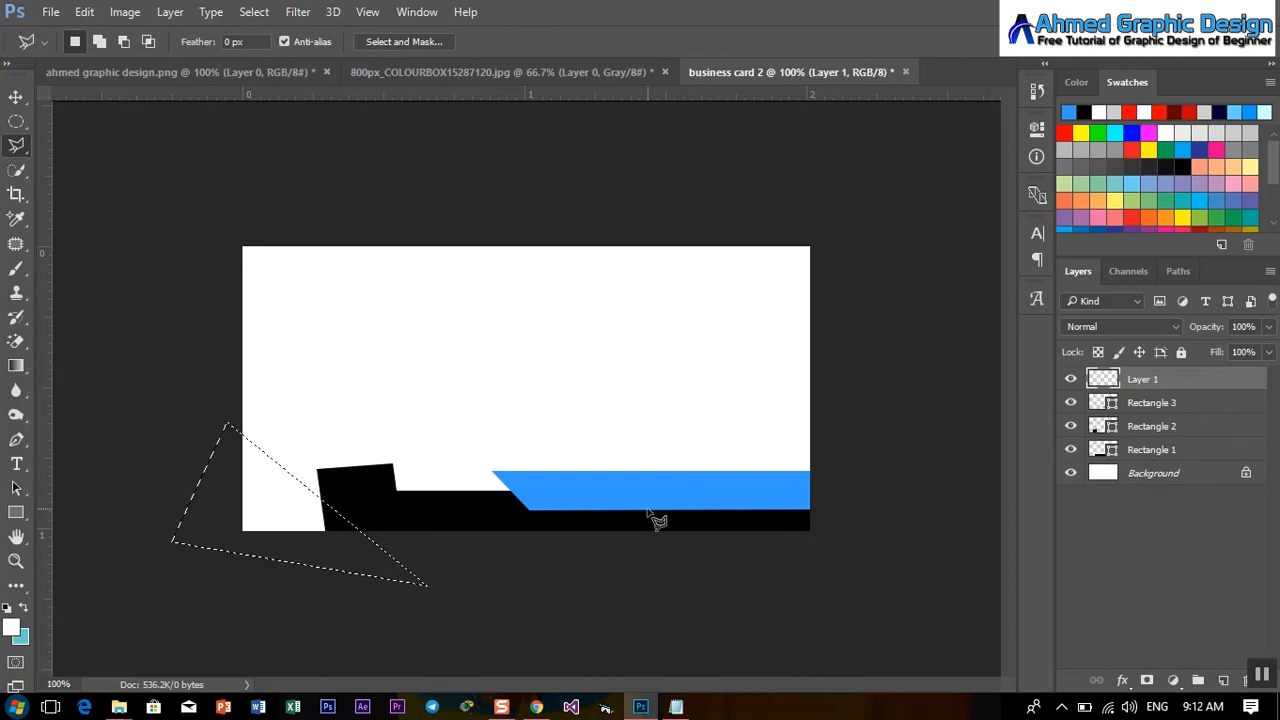
key(ctrl+t)
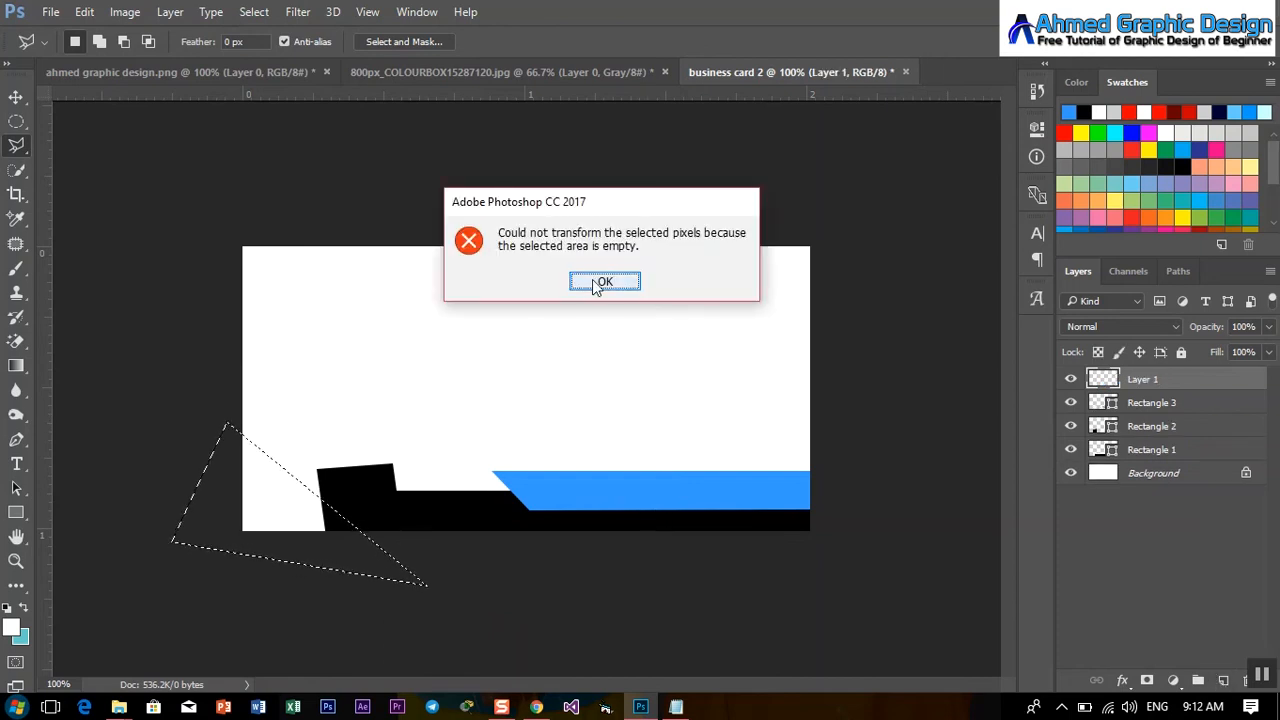
click(598, 282)
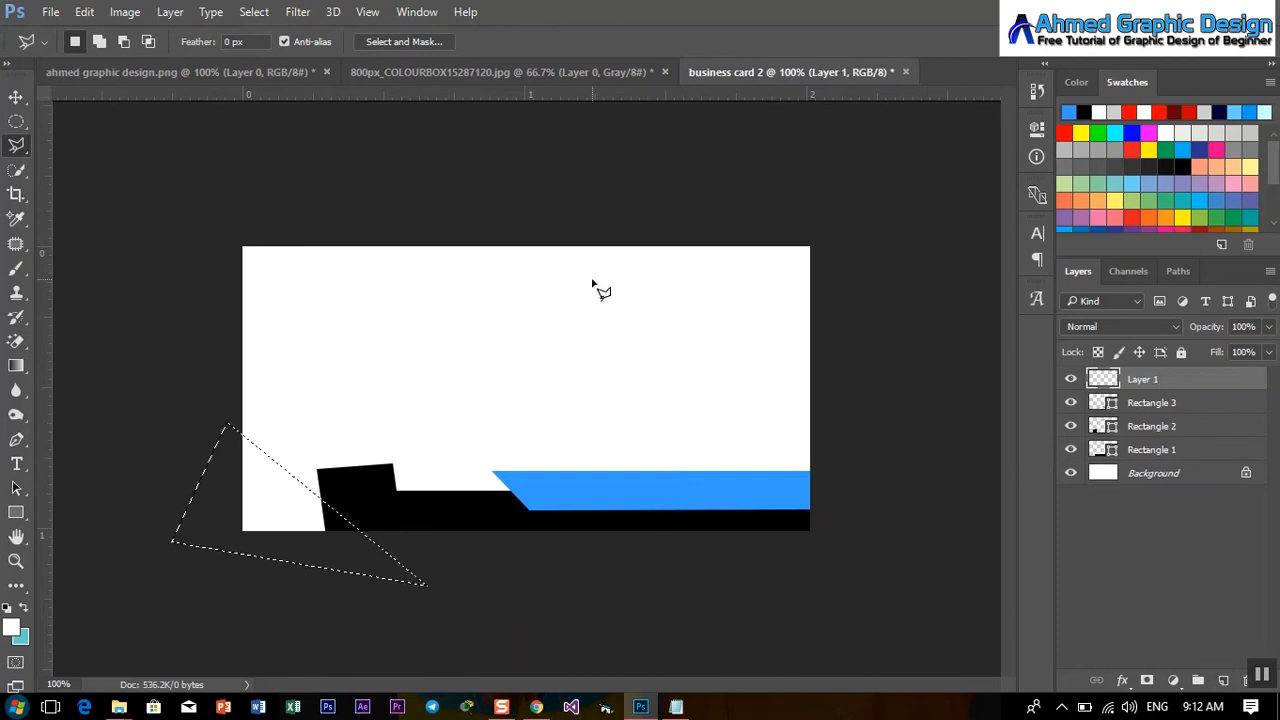
click(11, 627)
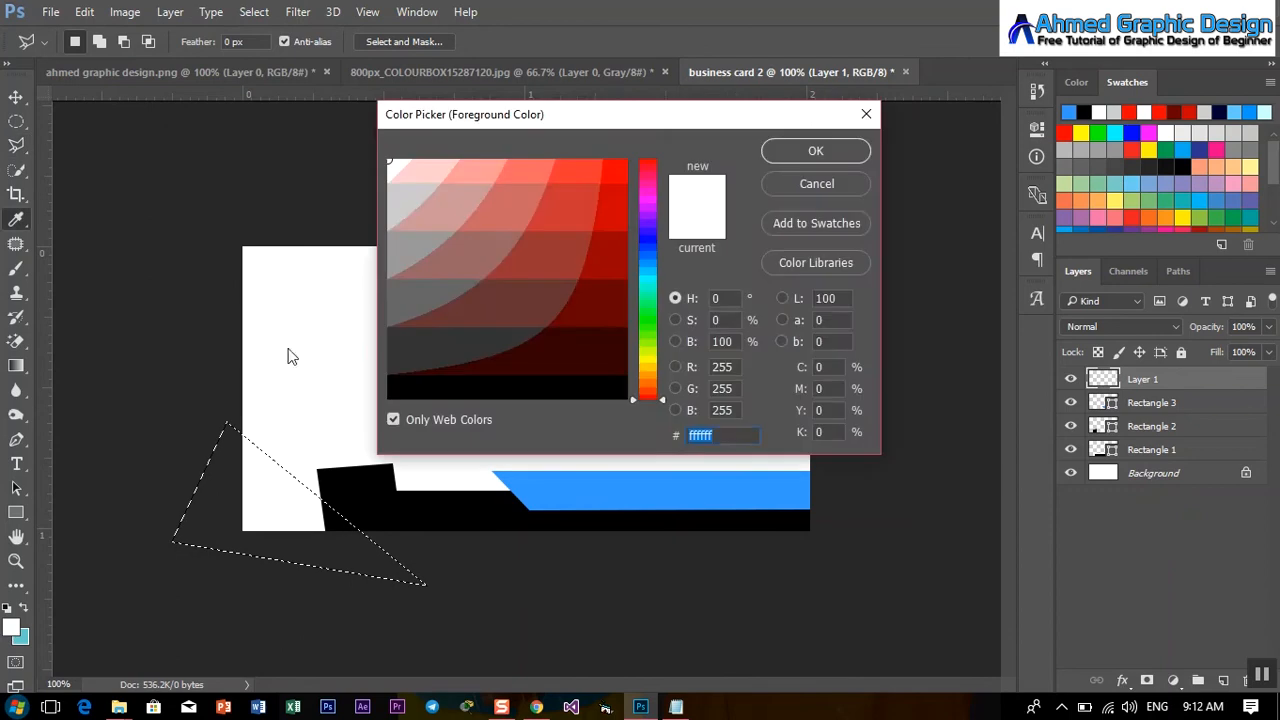
click(390, 188)
click(807, 151)
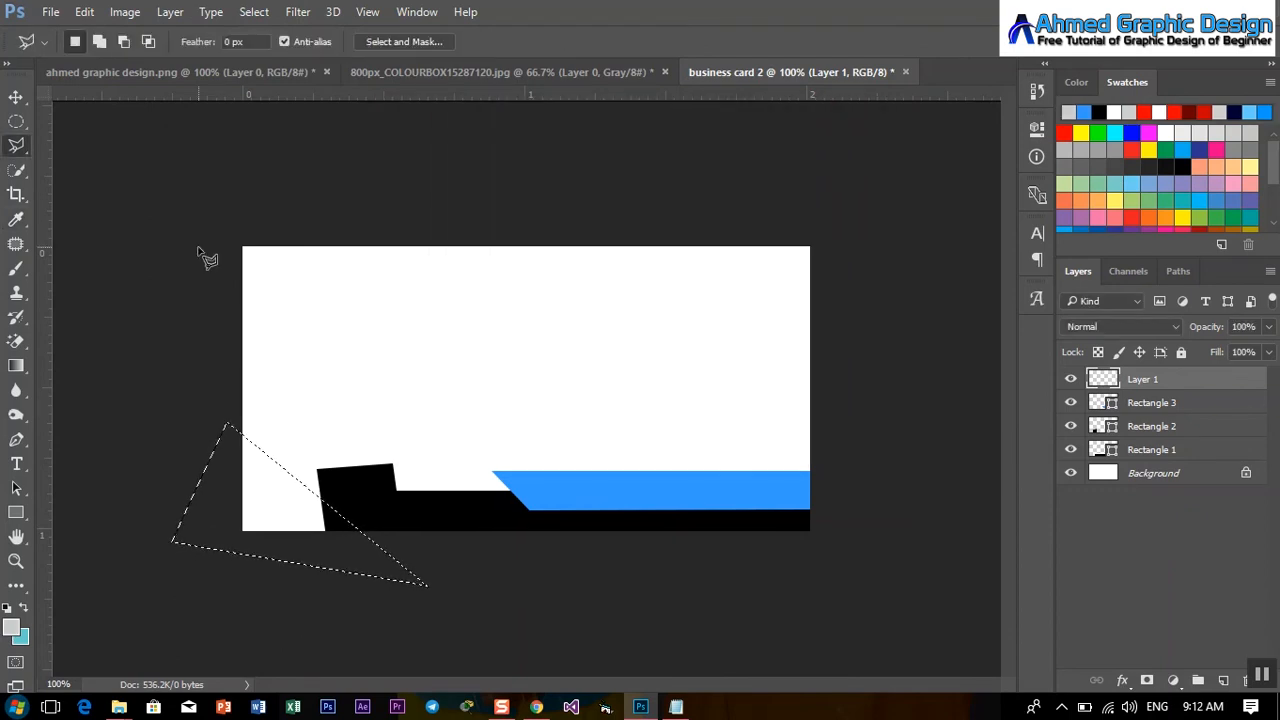
key(alt+BackSpace)
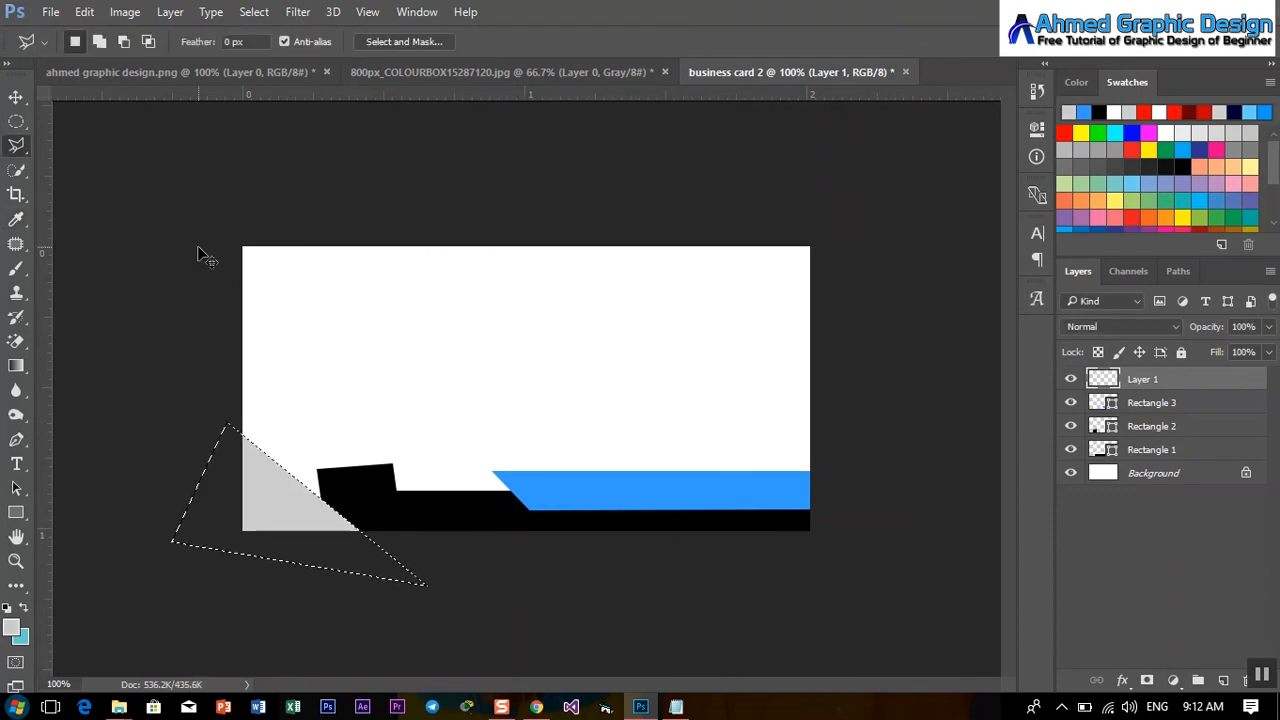
Enlarge the grey triangle to about 152% and fit it into the bottom-left corner.
key(ctrl+t)
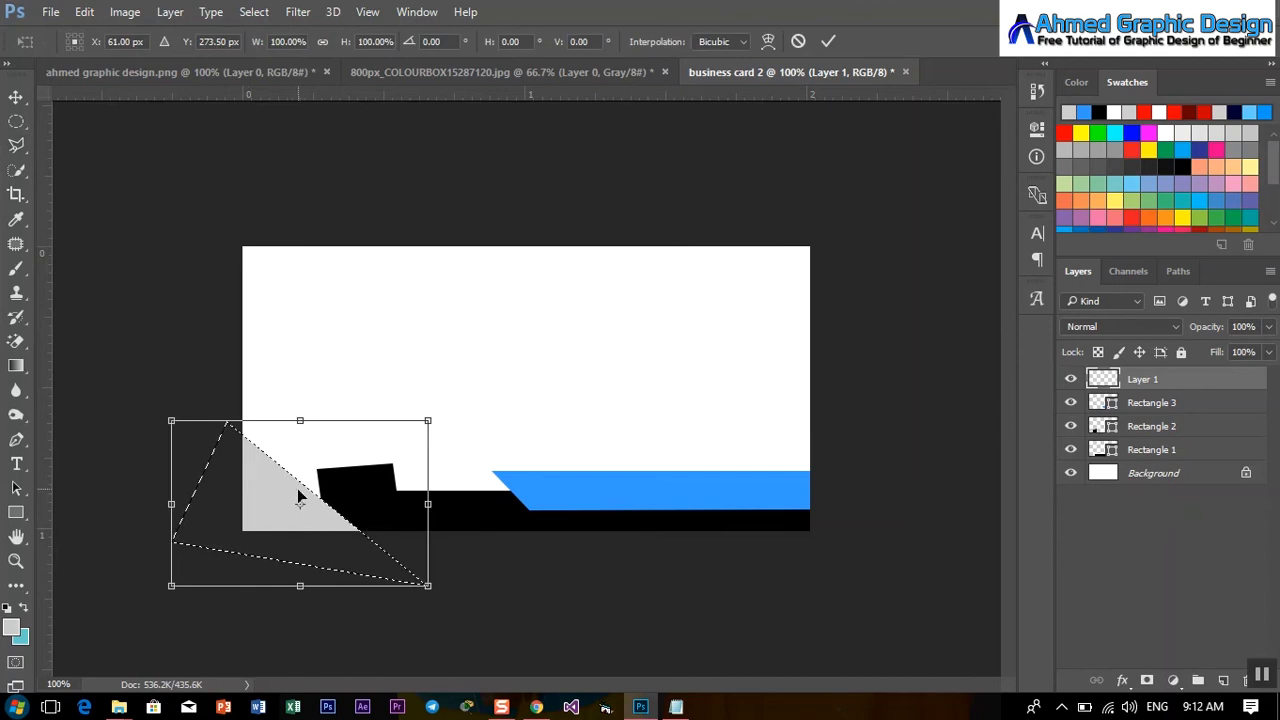
drag(298, 497, 290, 498)
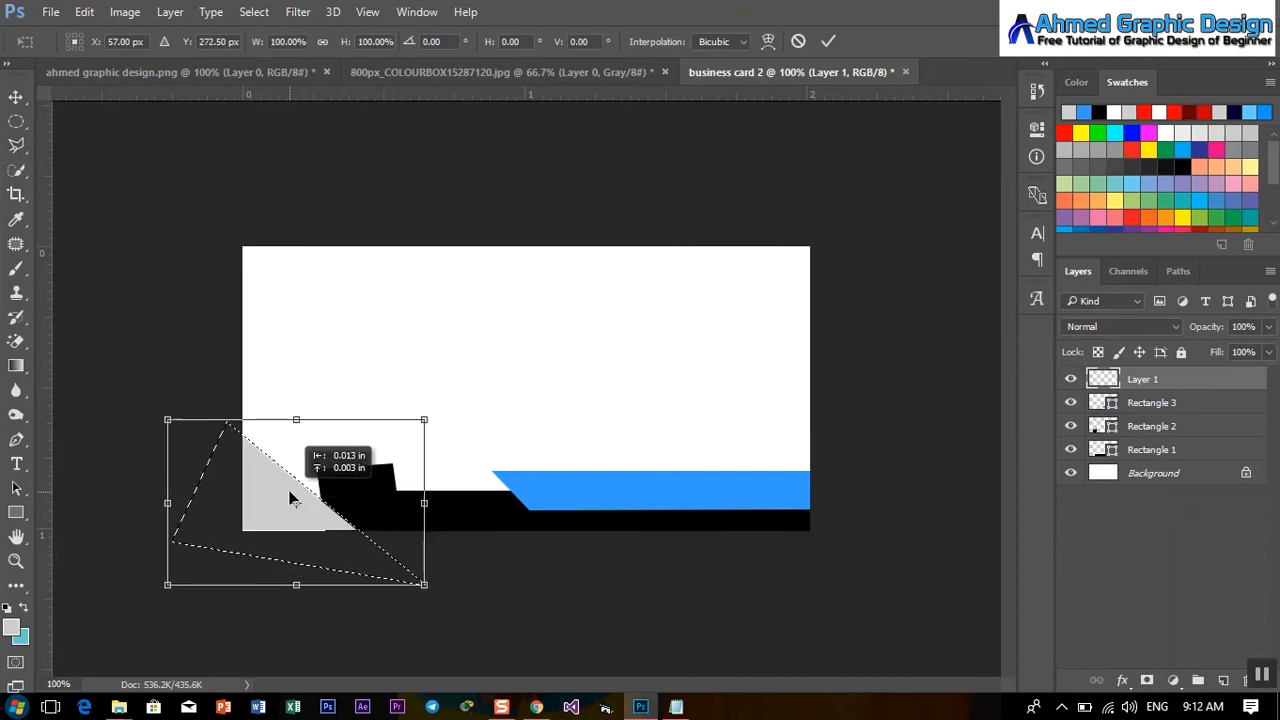
click(827, 42)
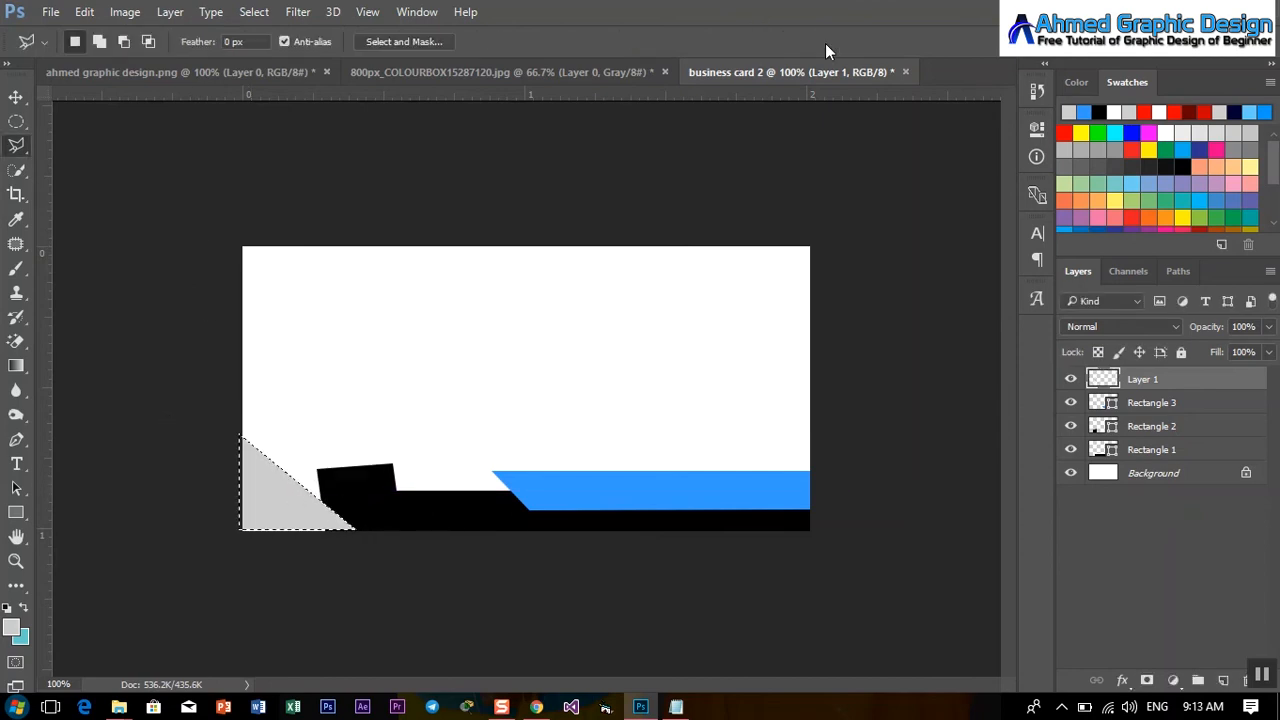
key(ctrl+t)
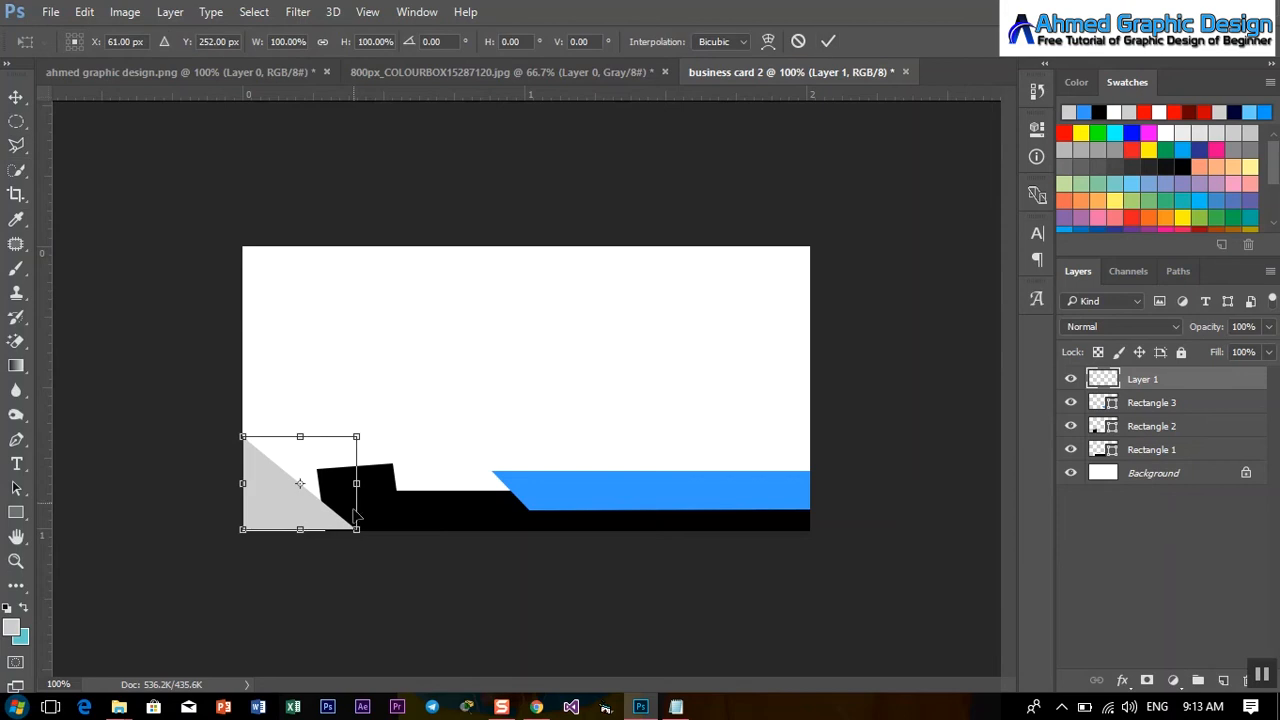
drag(360, 530, 387, 553)
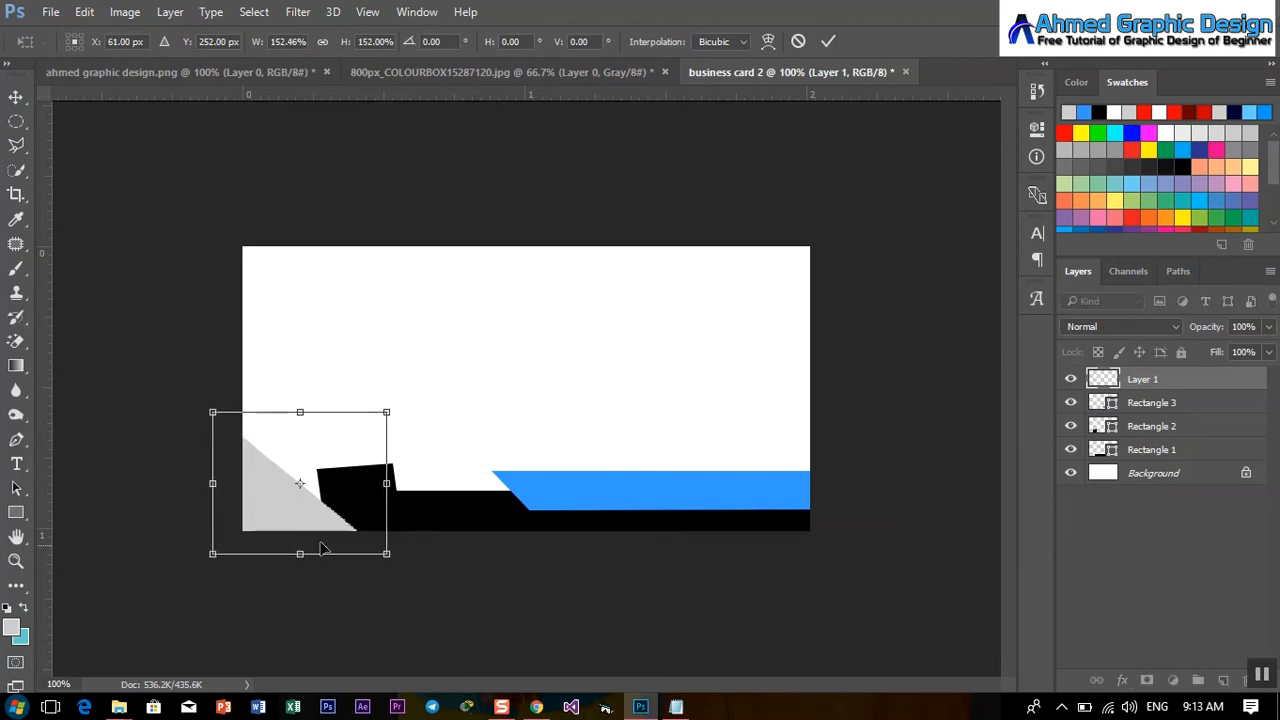
drag(285, 507, 302, 495)
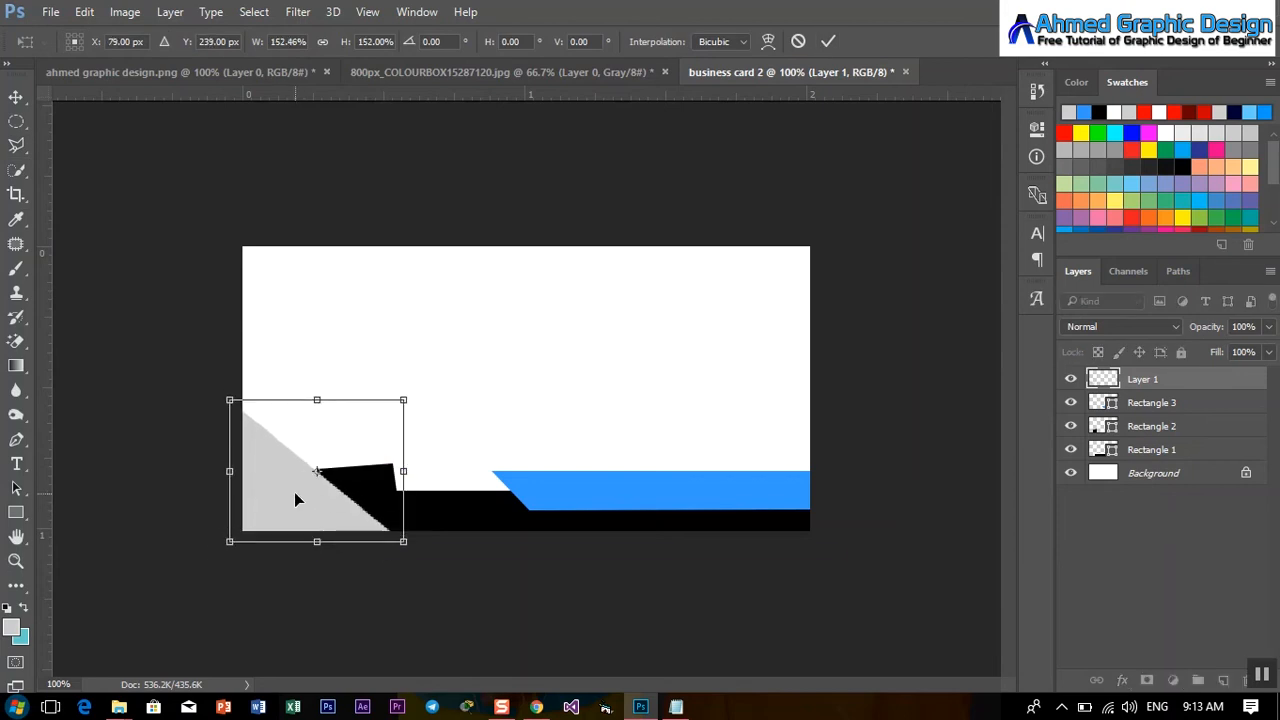
click(832, 42)
Deselect the triangle and draw a 70 × 126 px rectangle on the card's left side.
key(l)
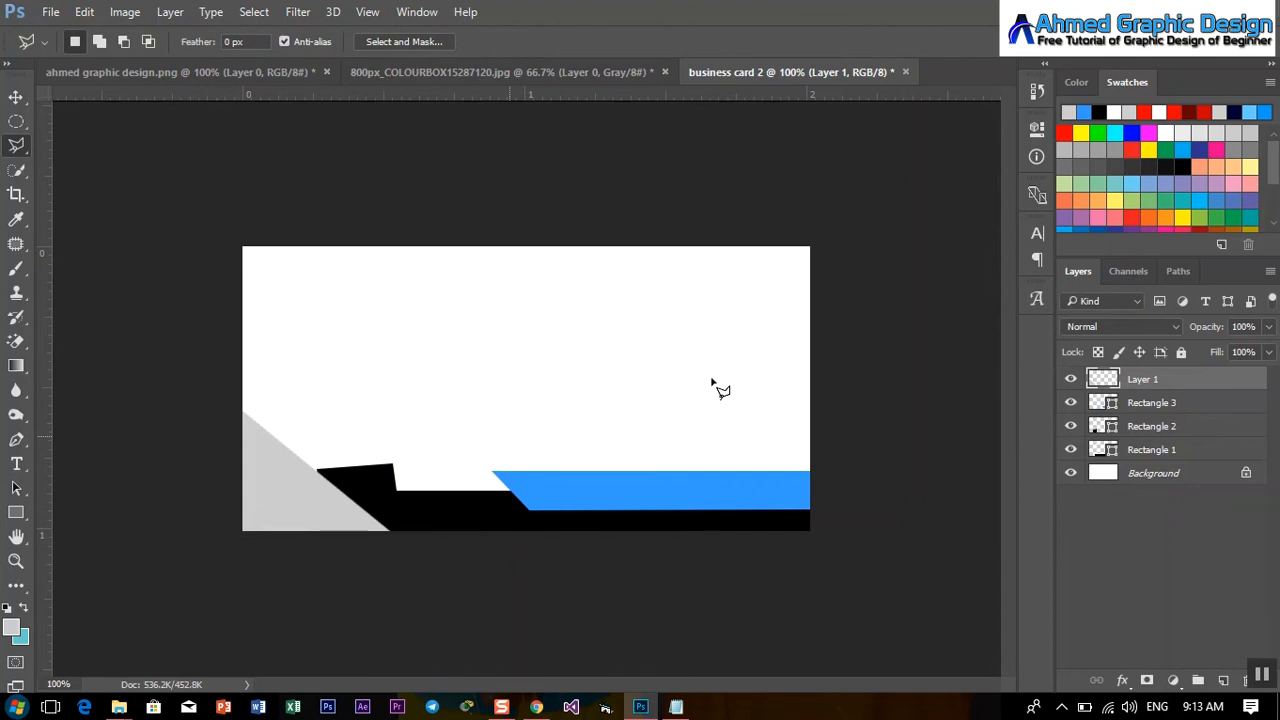
click(16, 512)
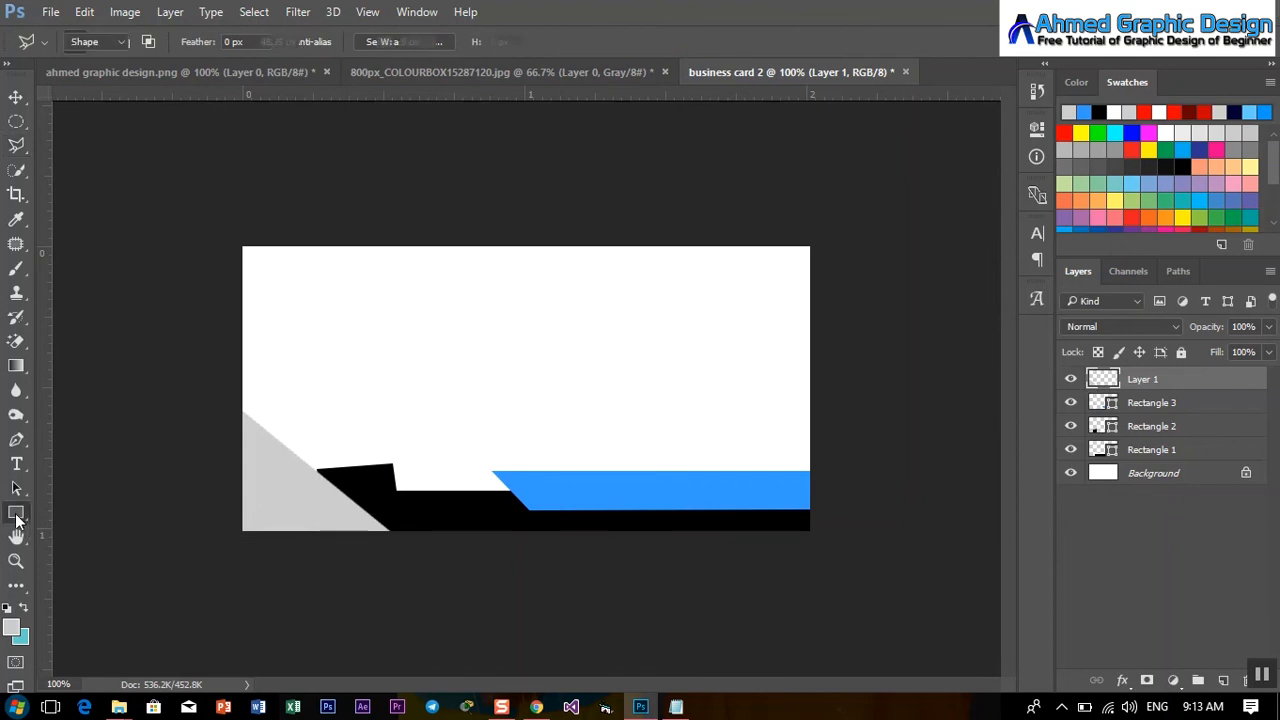
mouse_move(342, 330)
mouse_down()
mouse_move(423, 414)
mouse_move(406, 446)
mouse_up()
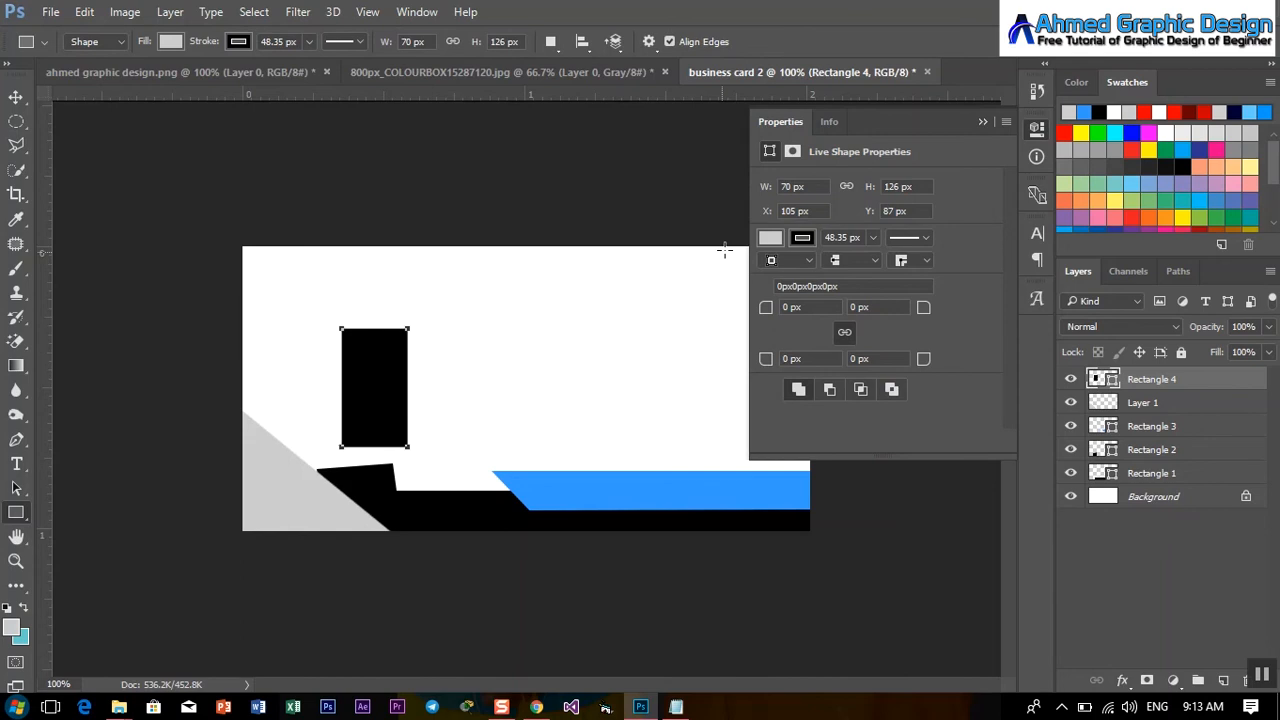
Fill the rectangle with the band's 3399ff blue and remove its stroke.
click(770, 240)
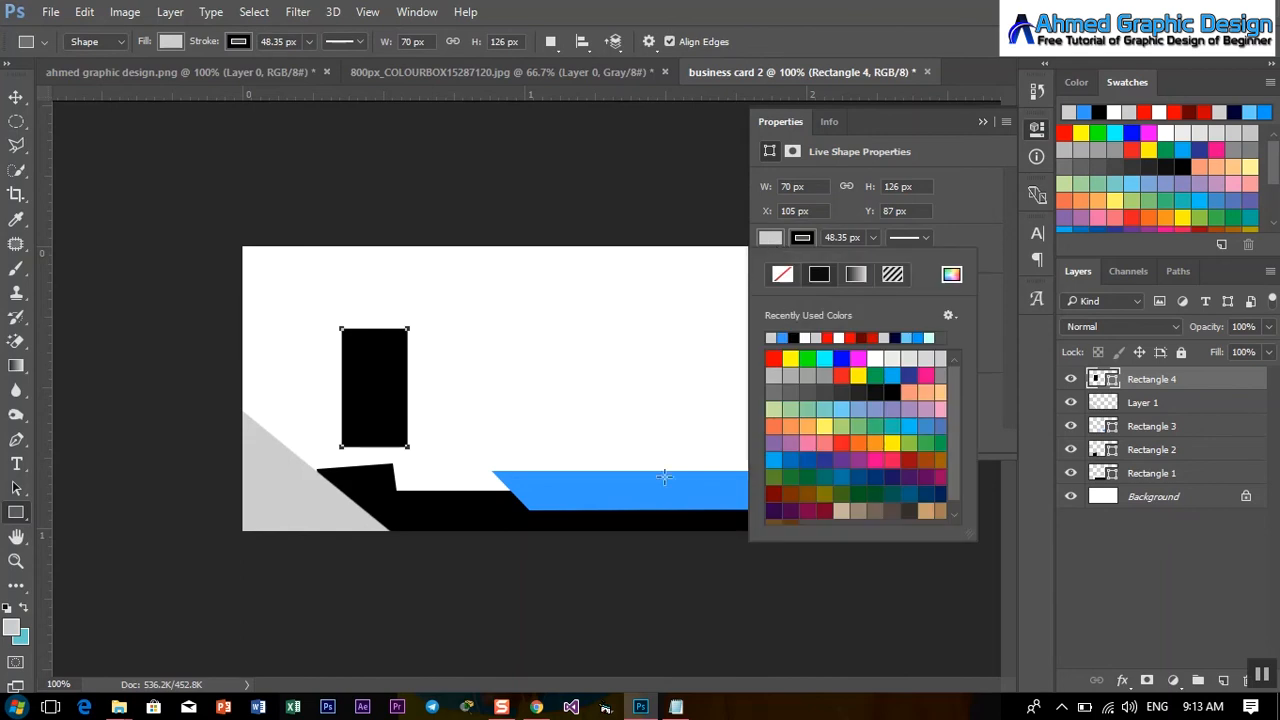
click(951, 274)
click(637, 483)
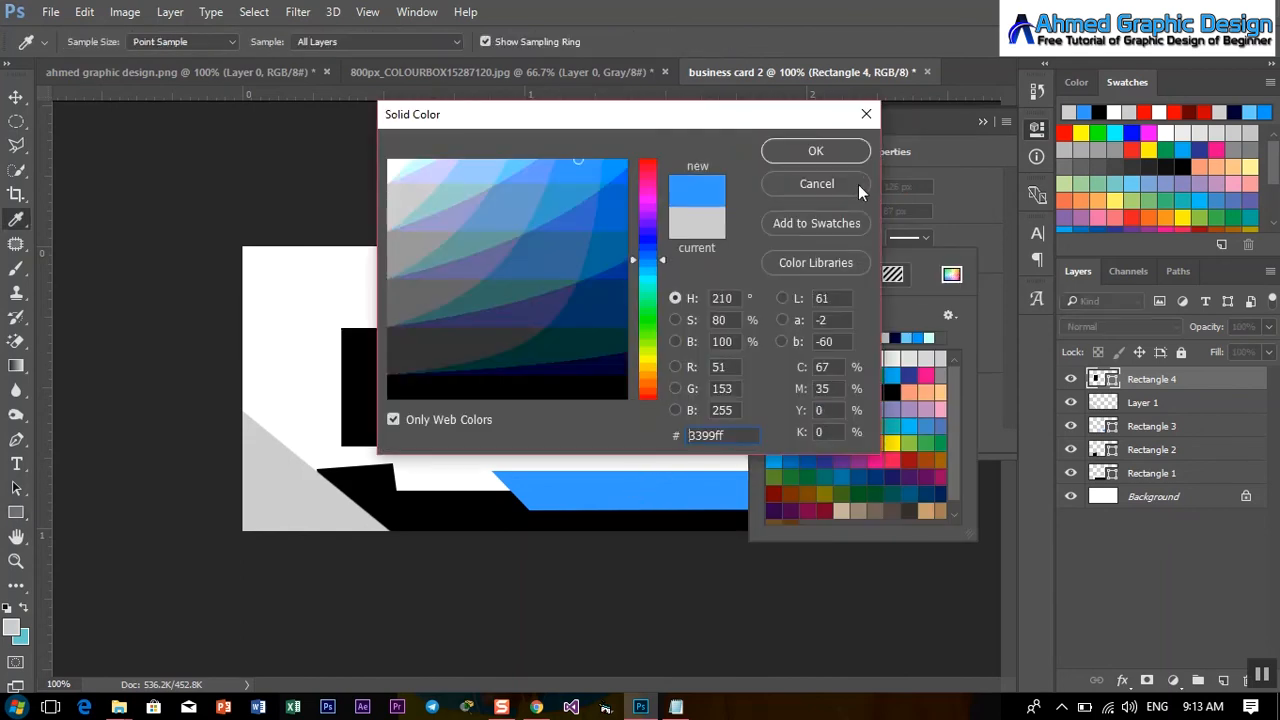
click(816, 152)
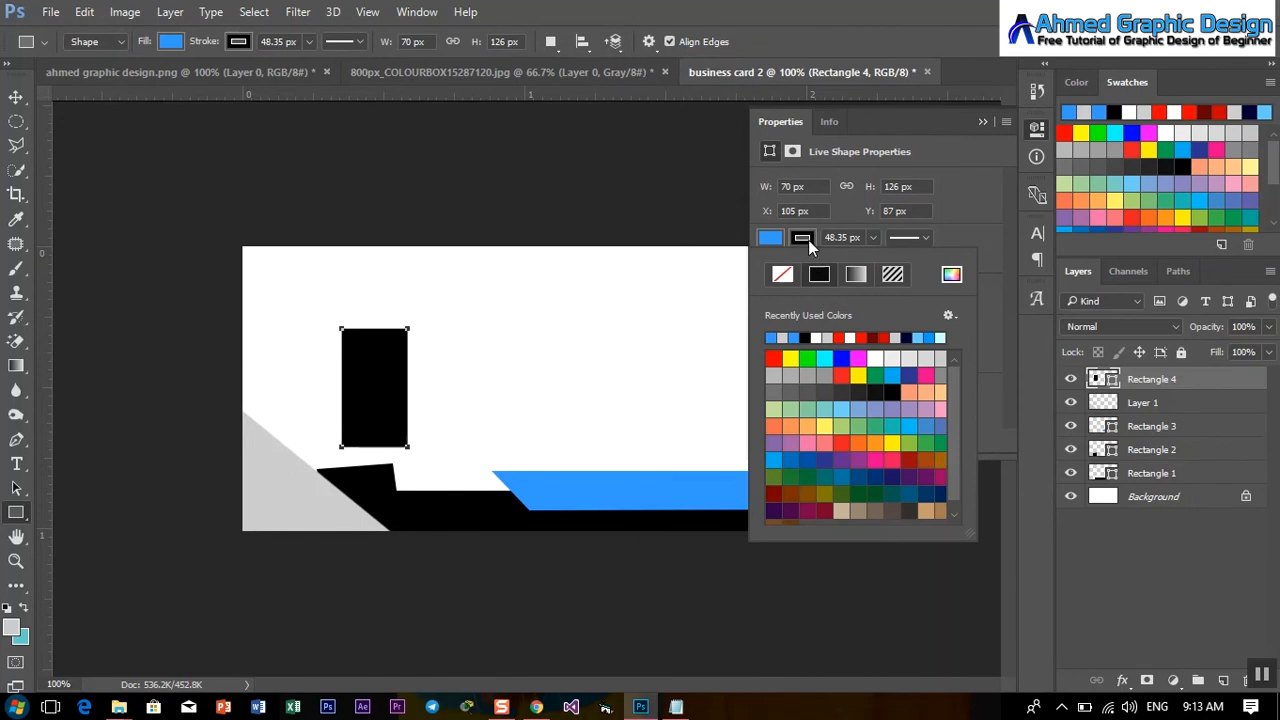
click(787, 241)
click(796, 238)
click(782, 274)
click(15, 96)
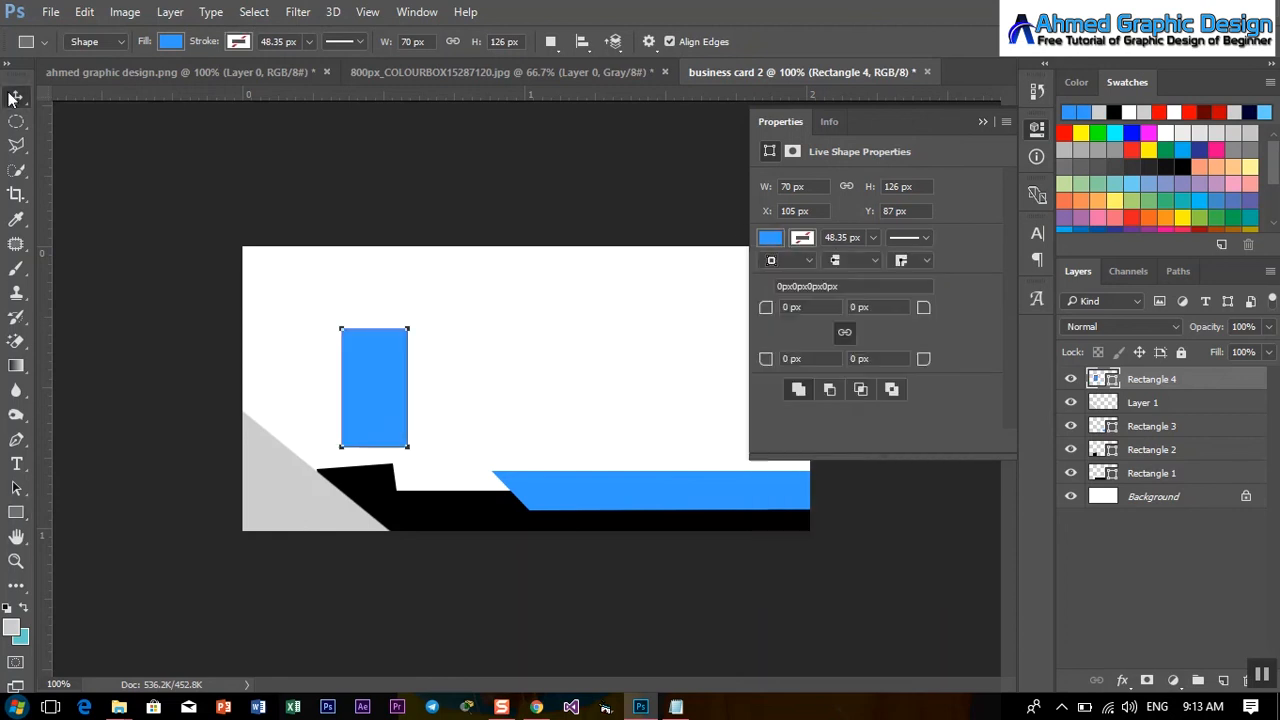
click(15, 96)
Rotate the blue rectangle about -50° and move it over the grey triangle.
drag(342, 418, 302, 431)
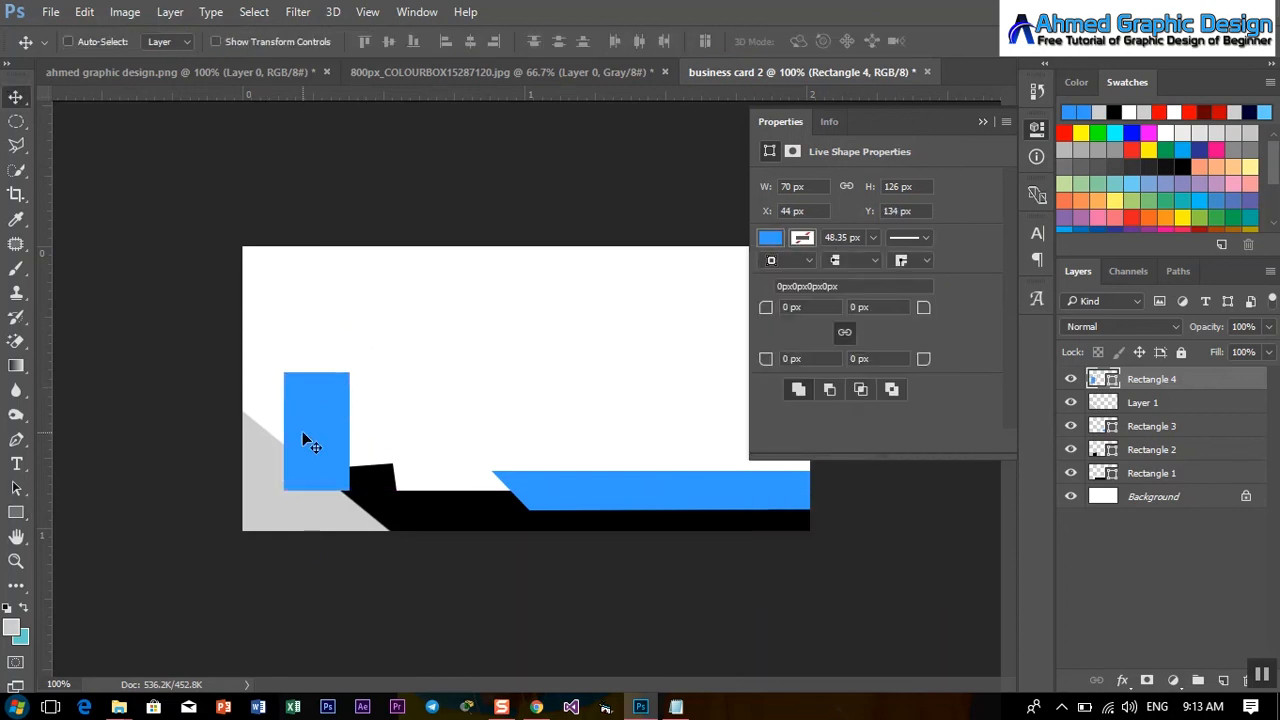
key(ctrl+t)
drag(383, 348, 308, 358)
drag(309, 441, 267, 525)
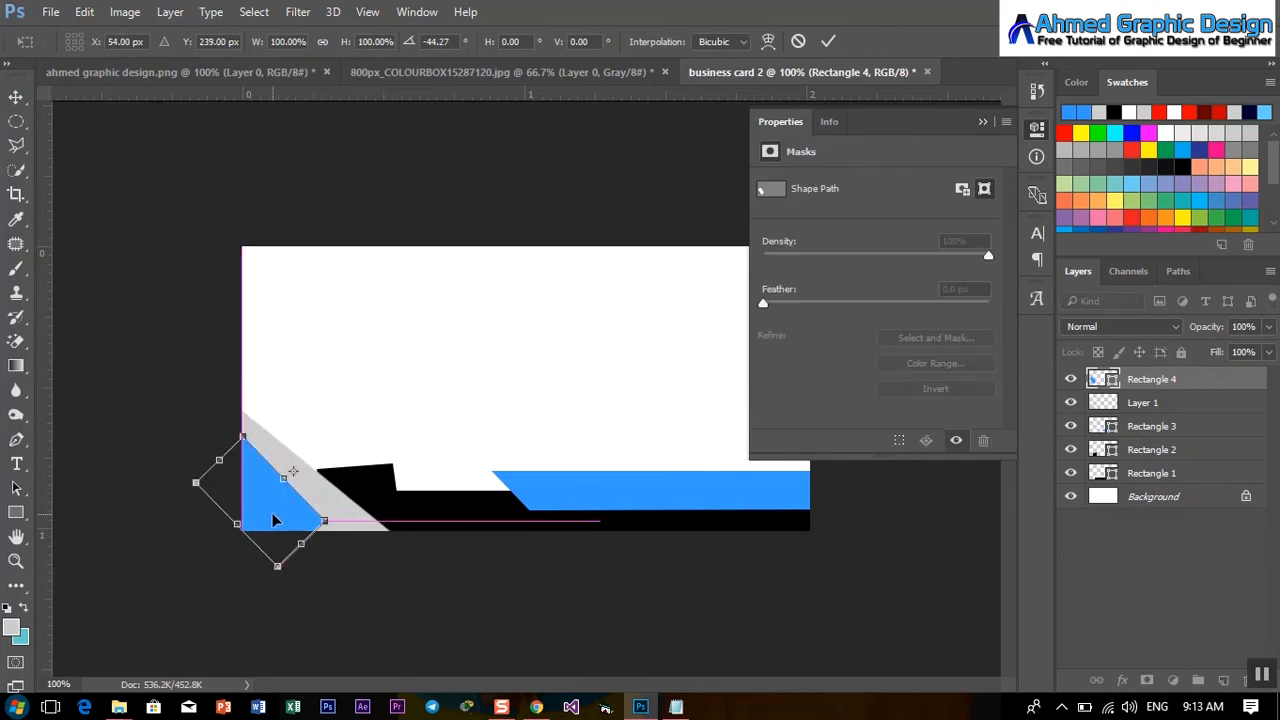
drag(344, 517, 396, 614)
Widen the rotated rectangle to about 133%, nudge it into the corner, and duplicate it.
drag(288, 569, 272, 586)
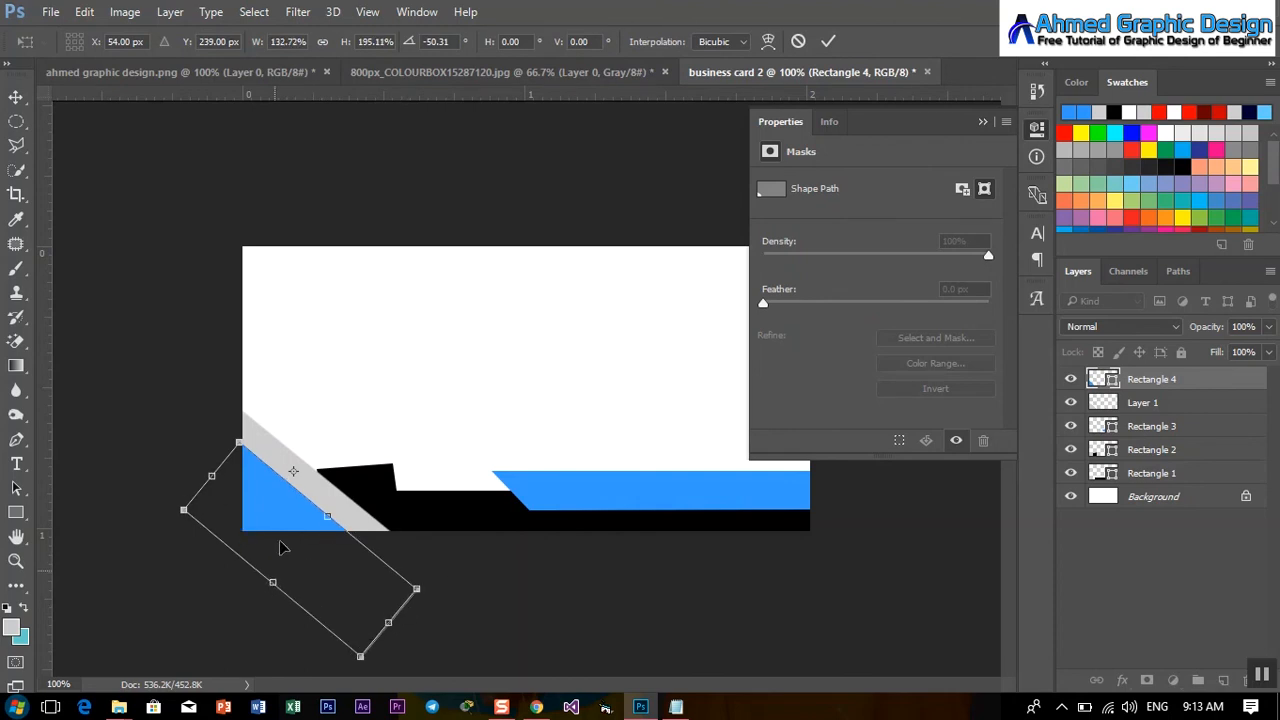
drag(284, 506, 276, 491)
key(Up)
key(Up)
key(Up)
key(Up)
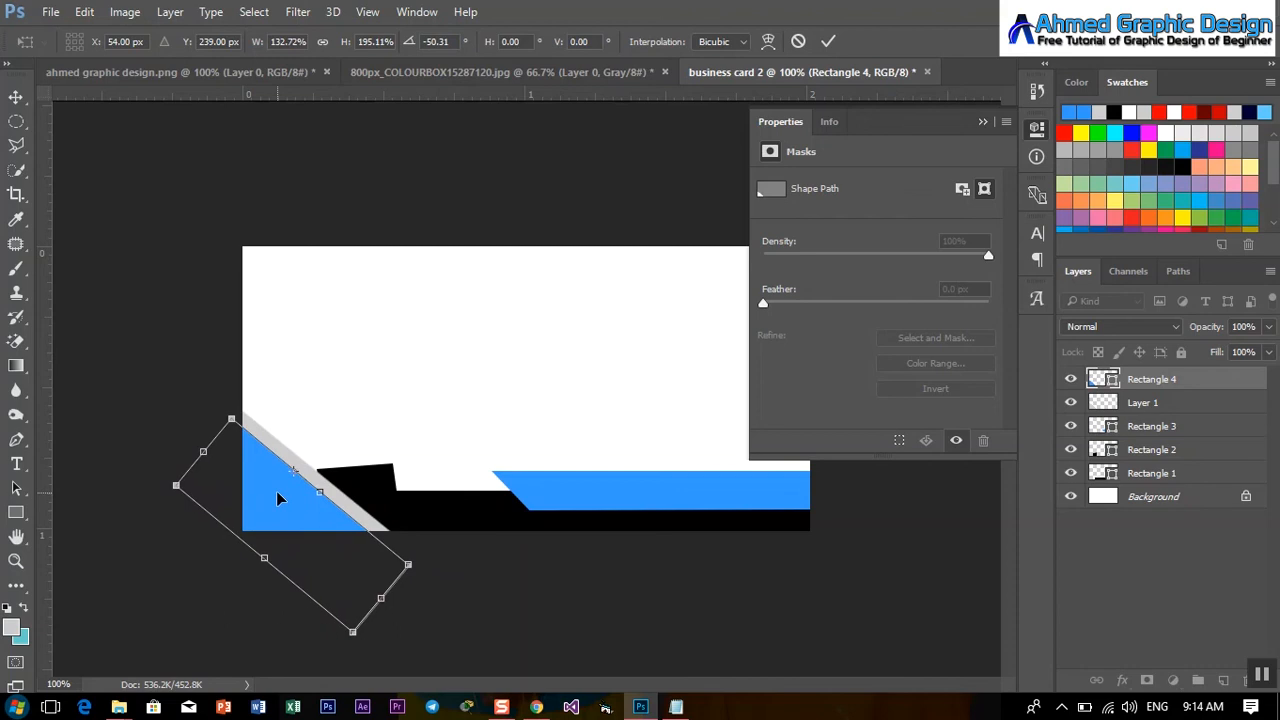
key(Right)
key(Right)
key(Up)
key(Up)
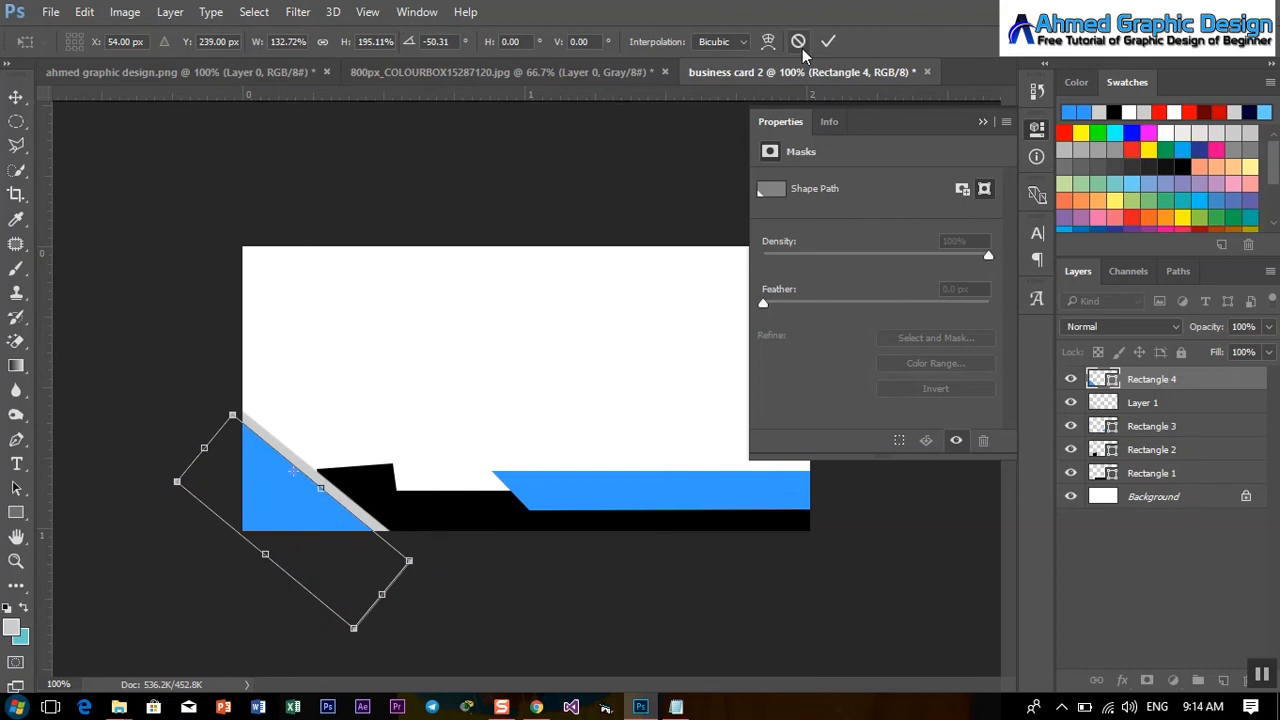
click(826, 43)
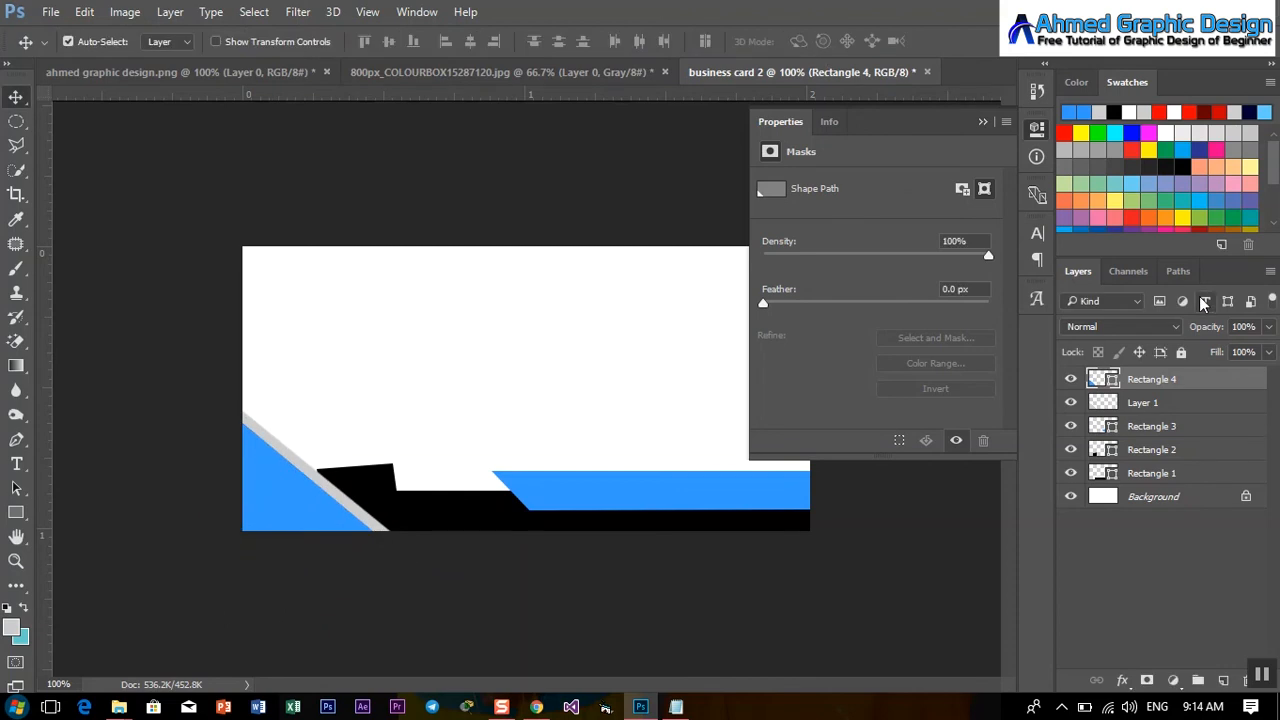
click(981, 121)
key(ctrl+j)
Offset the duplicate slightly down-left and recolour it darker blue 0066ff.
key(ctrl+t)
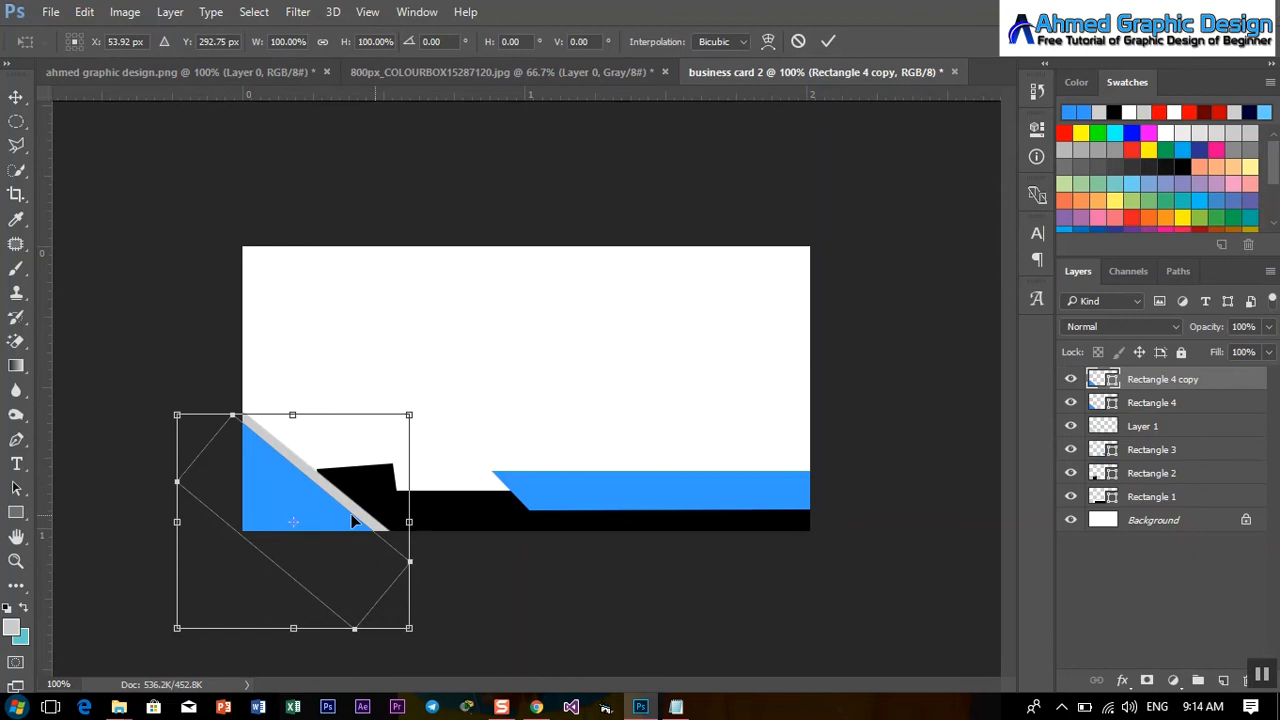
drag(295, 507, 289, 517)
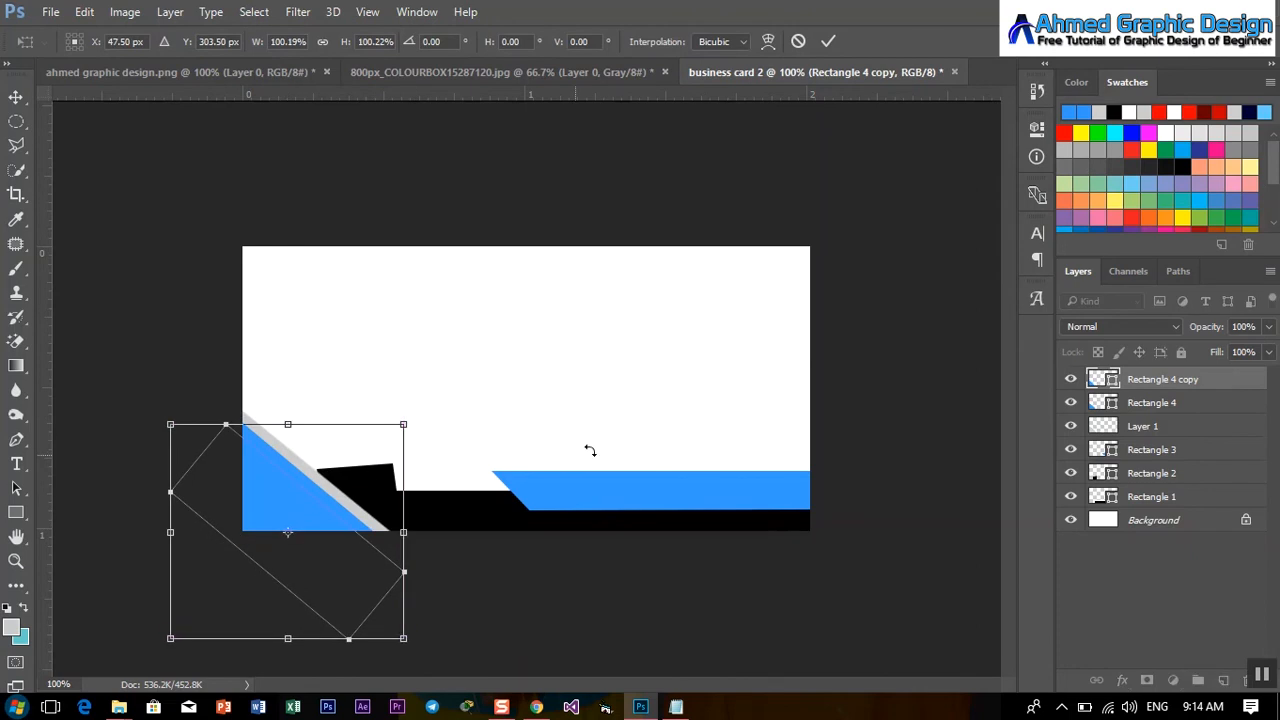
click(827, 43)
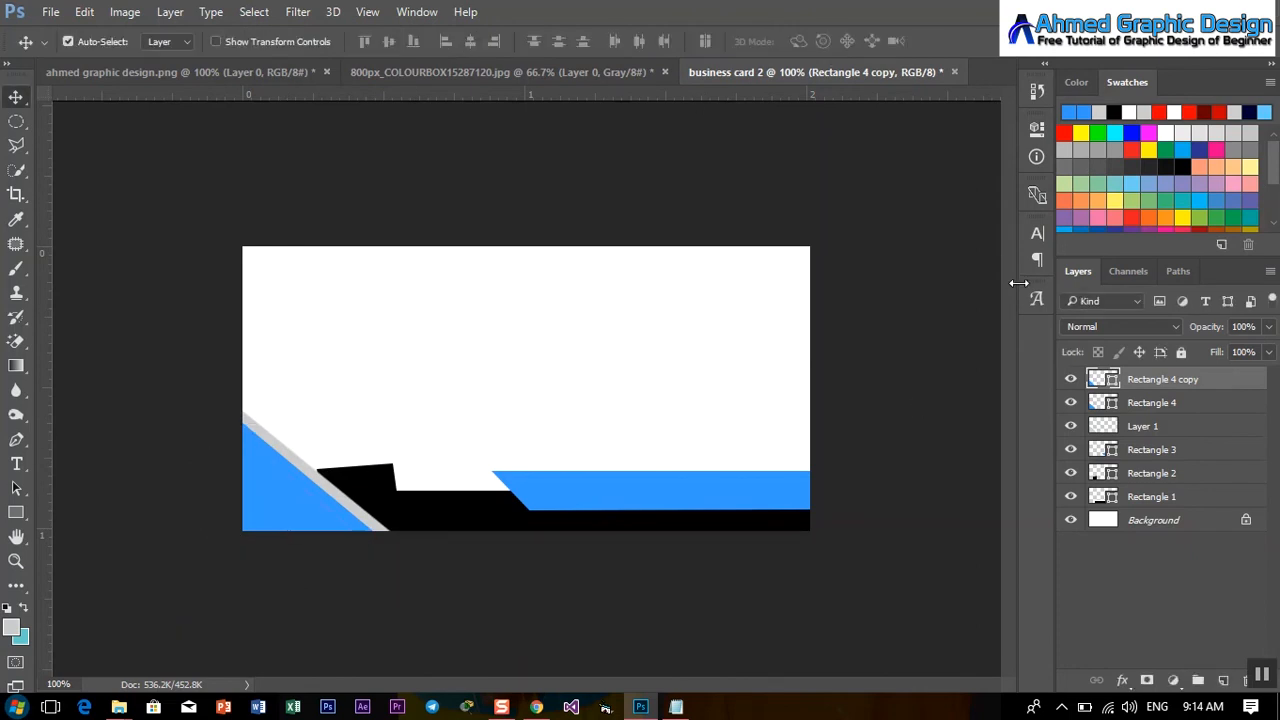
double_click(1100, 380)
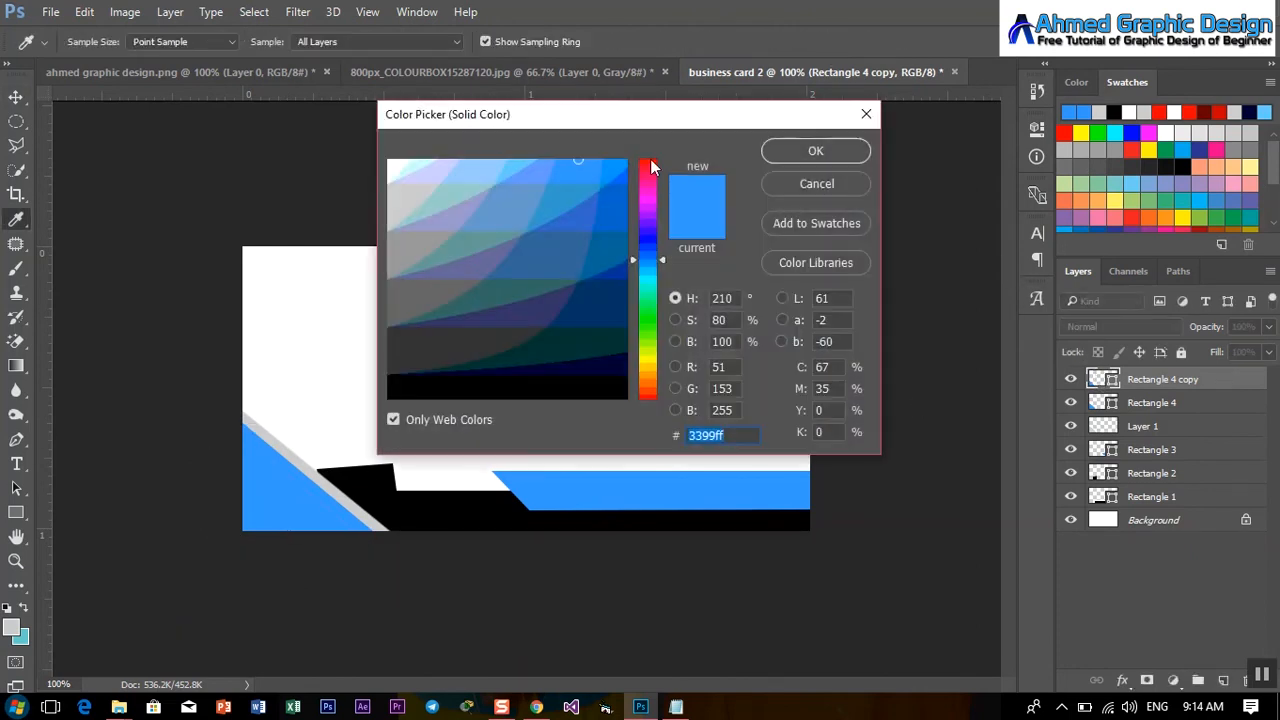
click(611, 163)
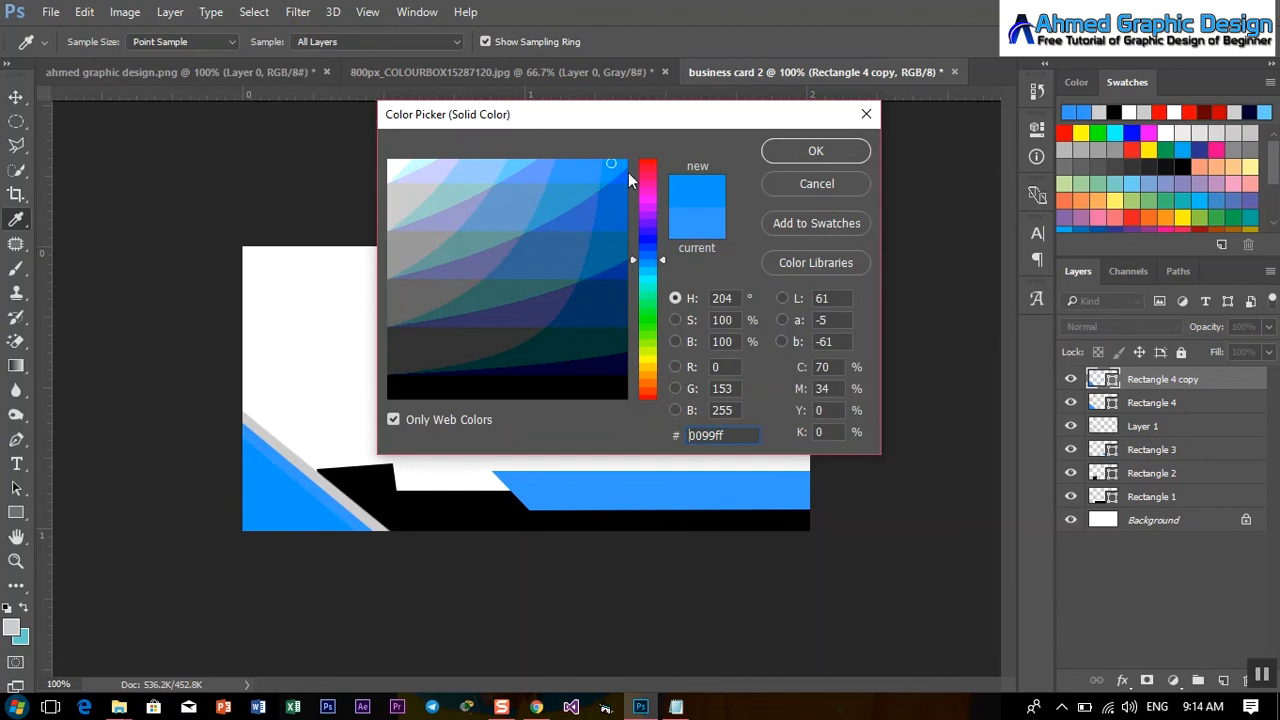
click(623, 172)
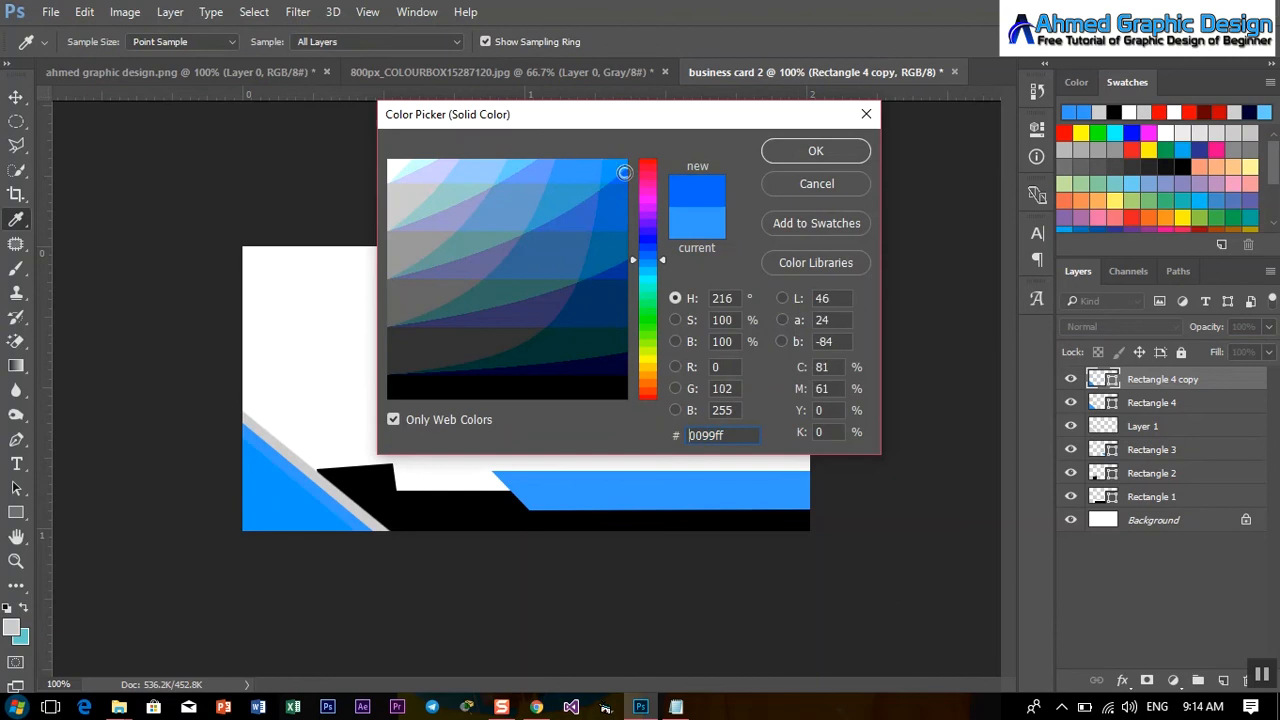
click(815, 150)
Nudge the darker blue copy left and down to leave a lighter stripe.
key(v)
key(ctrl+t)
key(Left)
key(Left)
key(Left)
key(Left)
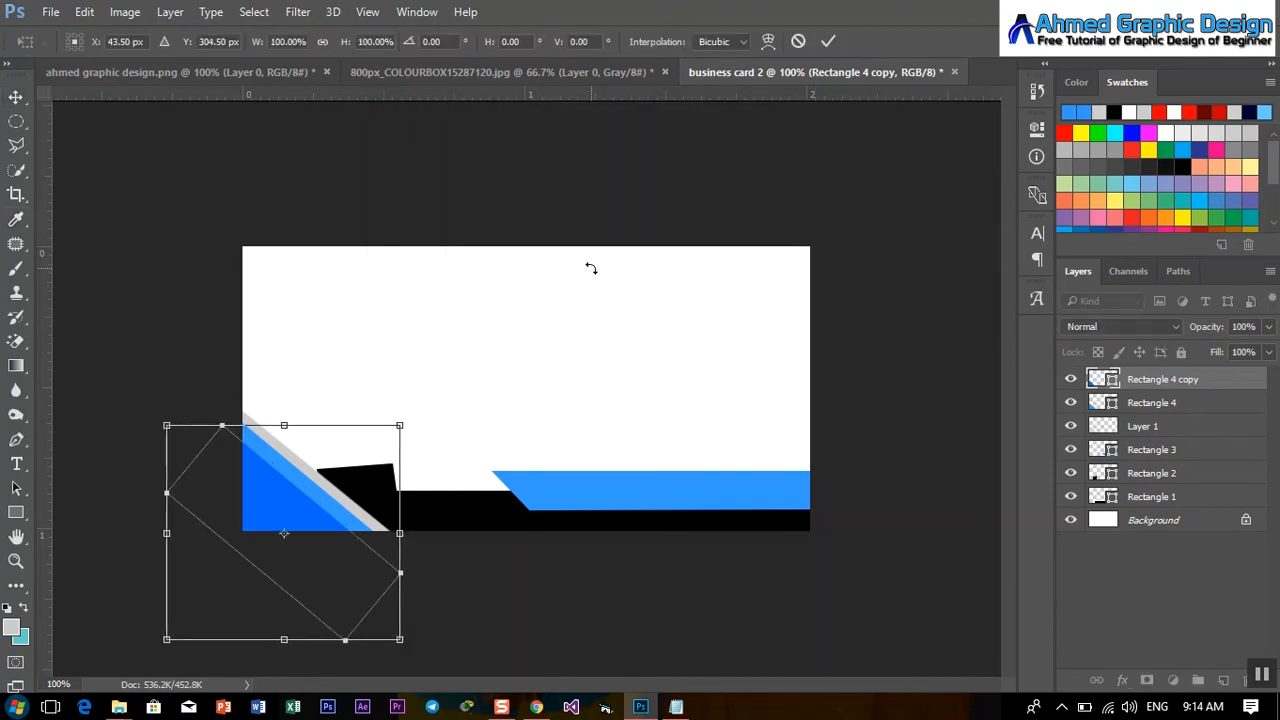
key(Down)
key(Down)
key(Down)
click(838, 42)
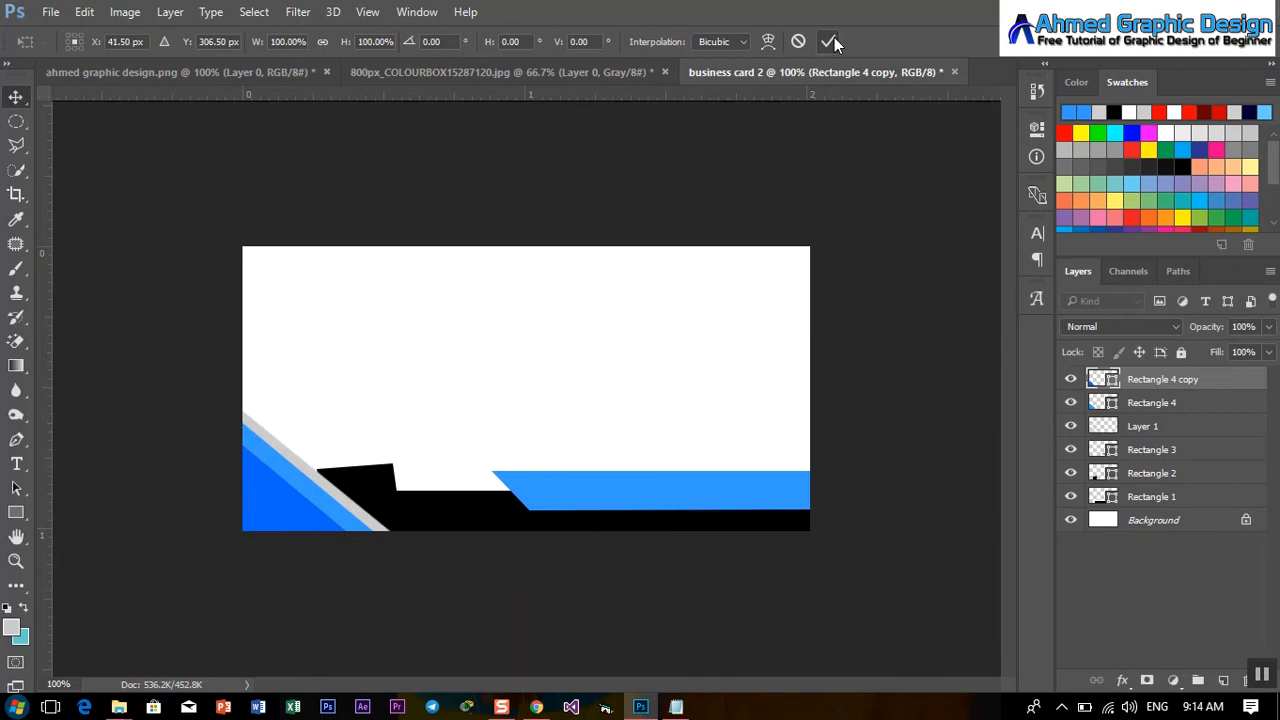
click(1163, 452)
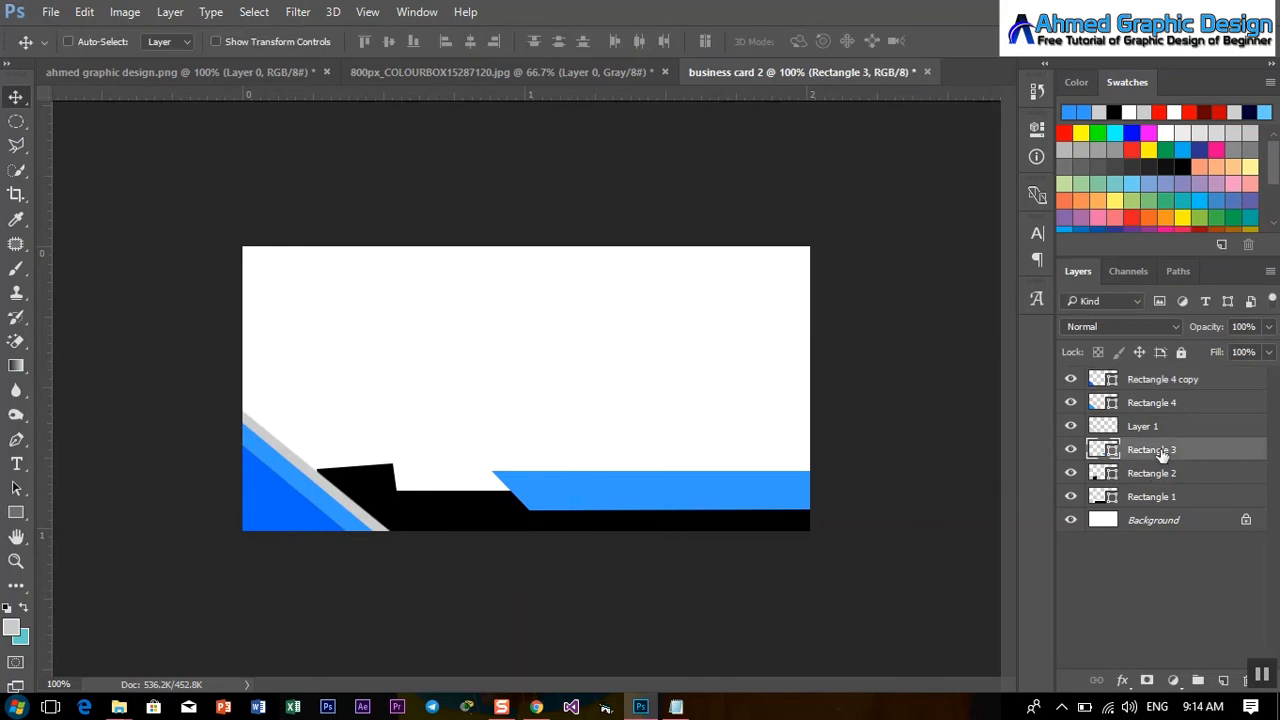
Stretch the three band shapes to about 109% width and 113% height, shifted slightly right.
shift+click(1168, 482)
shift+click(1166, 498)
key(ctrl+t)
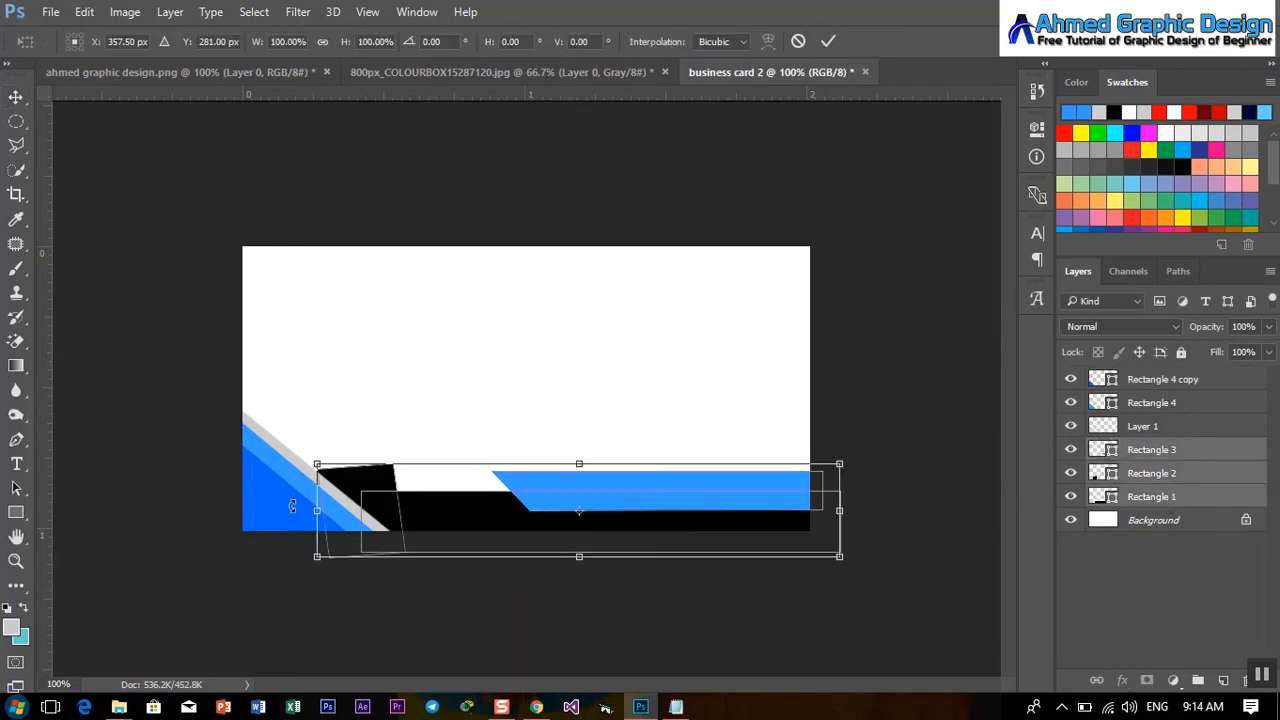
drag(310, 514, 272, 511)
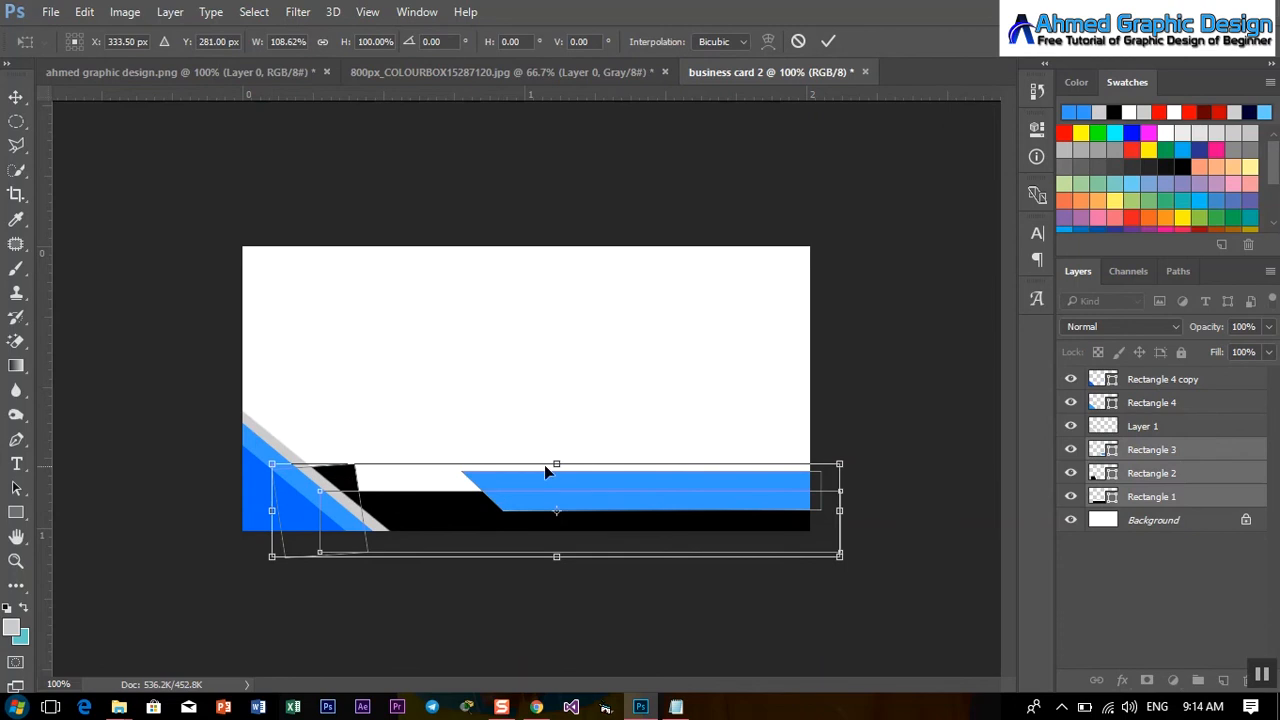
drag(556, 464, 556, 451)
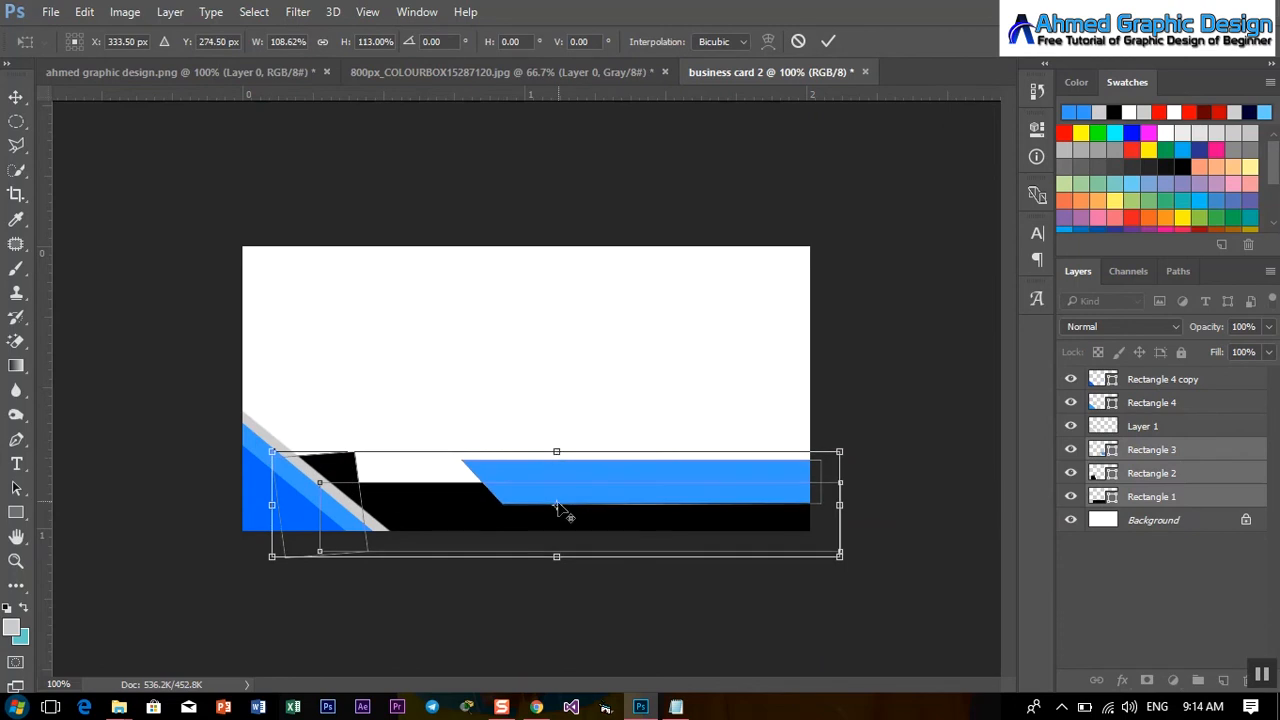
drag(563, 512, 605, 519)
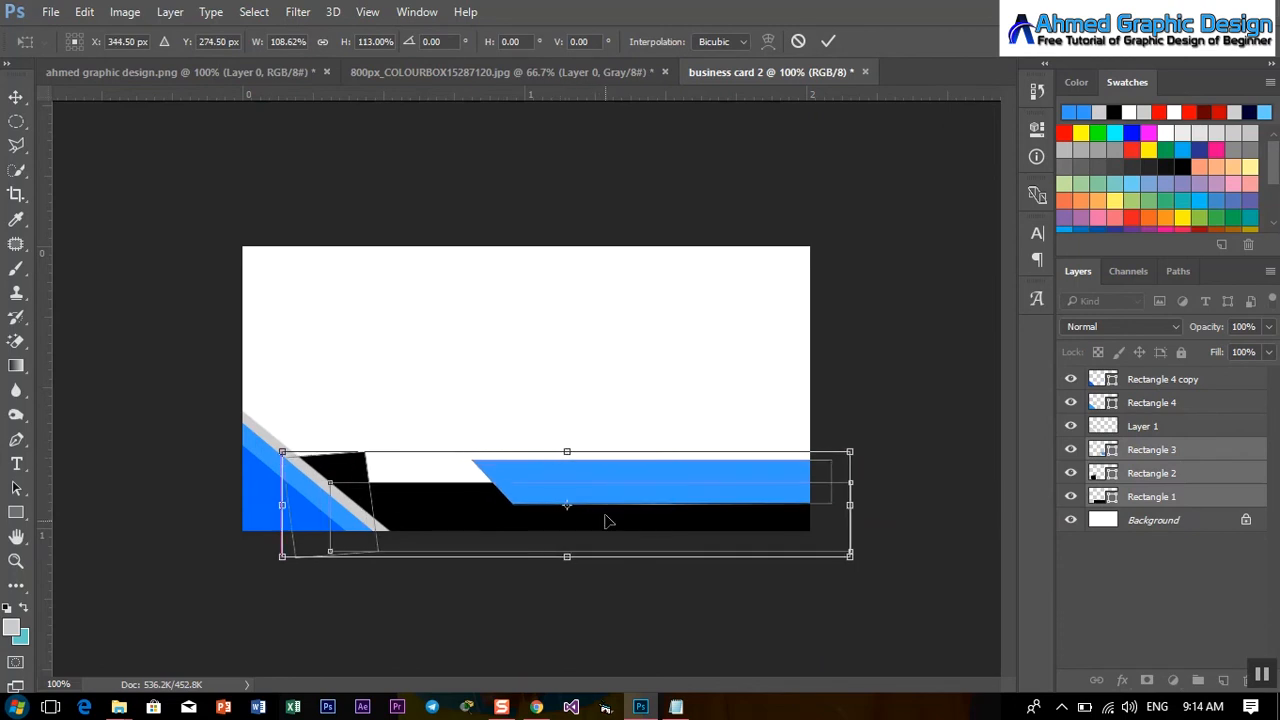
click(829, 42)
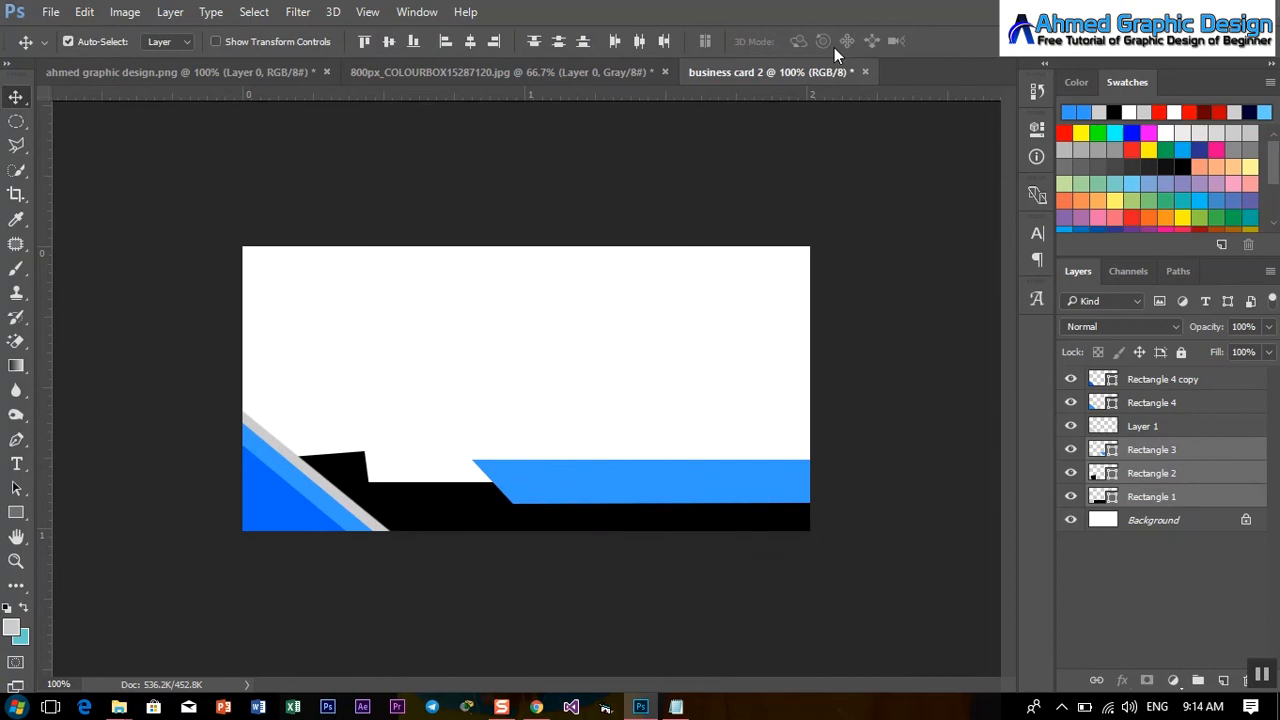
Tilt the black square about 17° and nudge it down-right.
click(1178, 477)
key(ctrl+t)
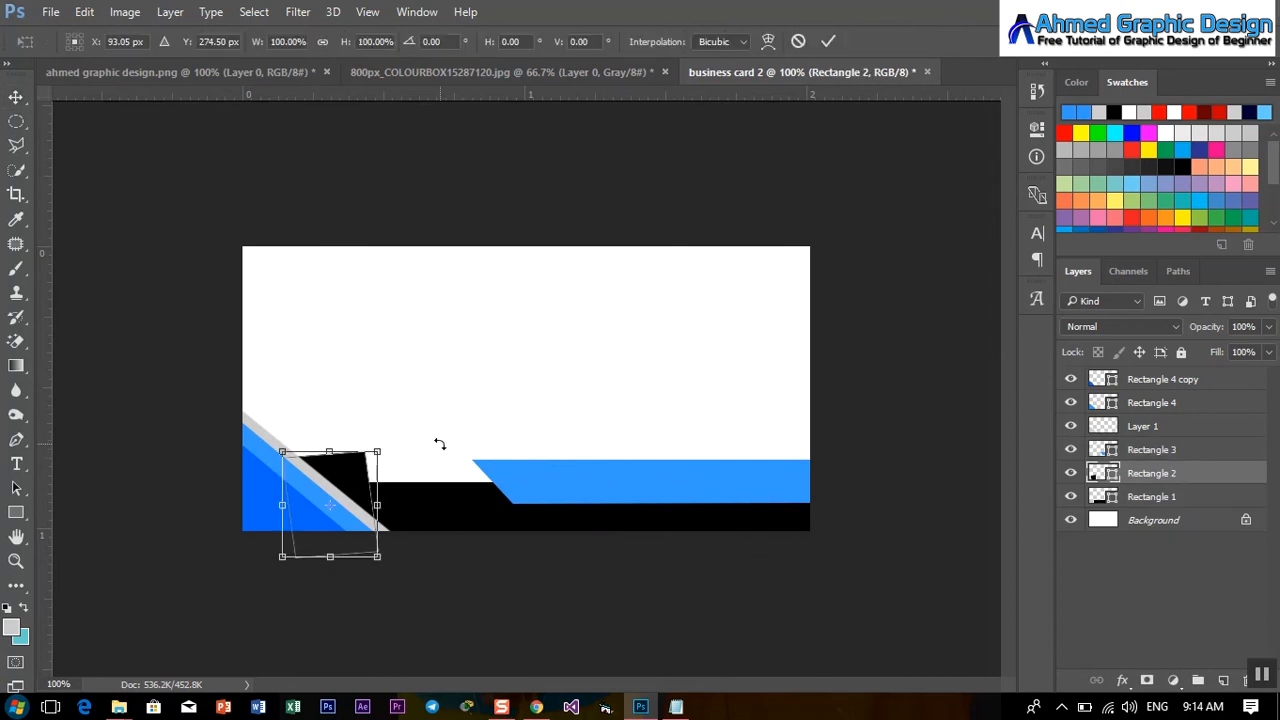
drag(421, 428, 380, 416)
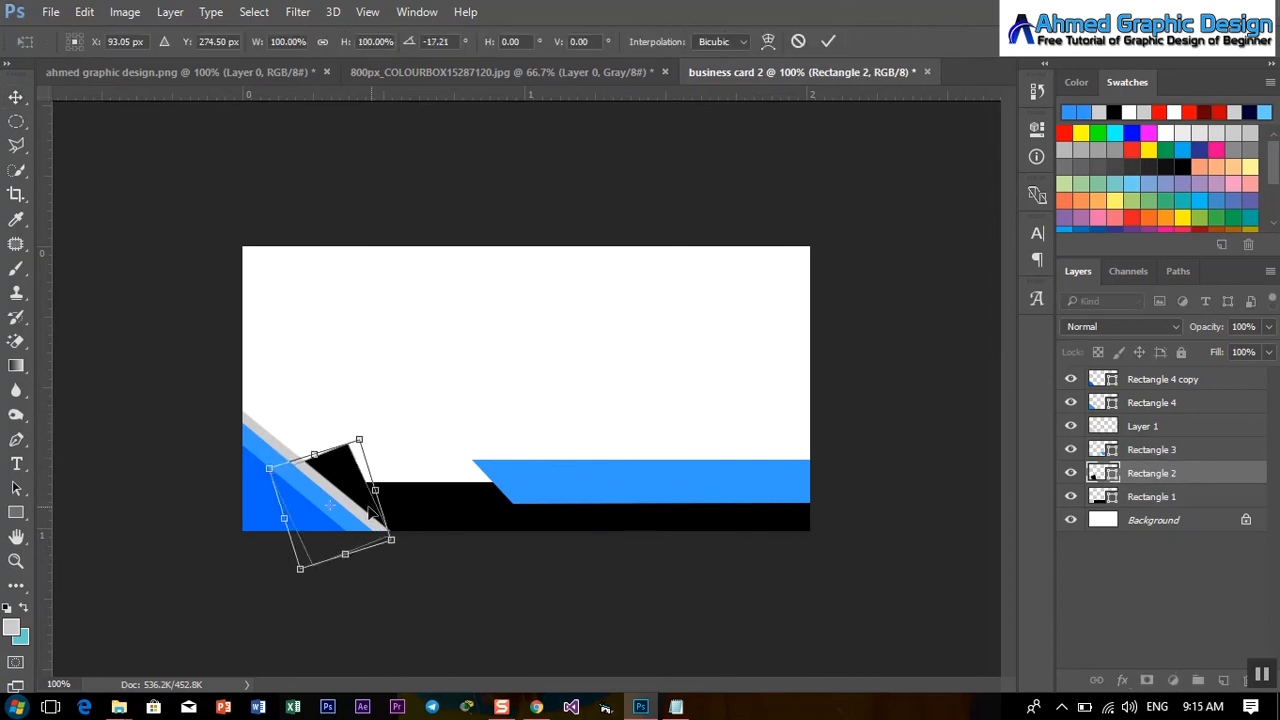
drag(354, 490, 367, 501)
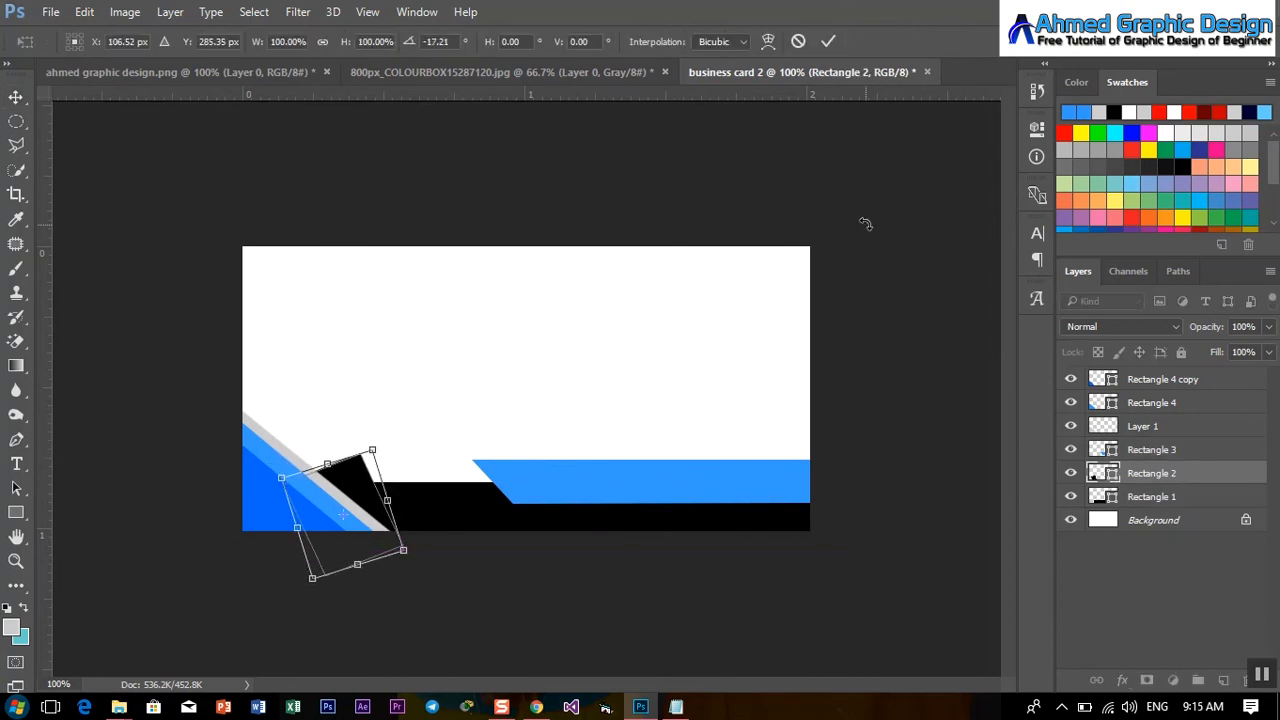
click(829, 42)
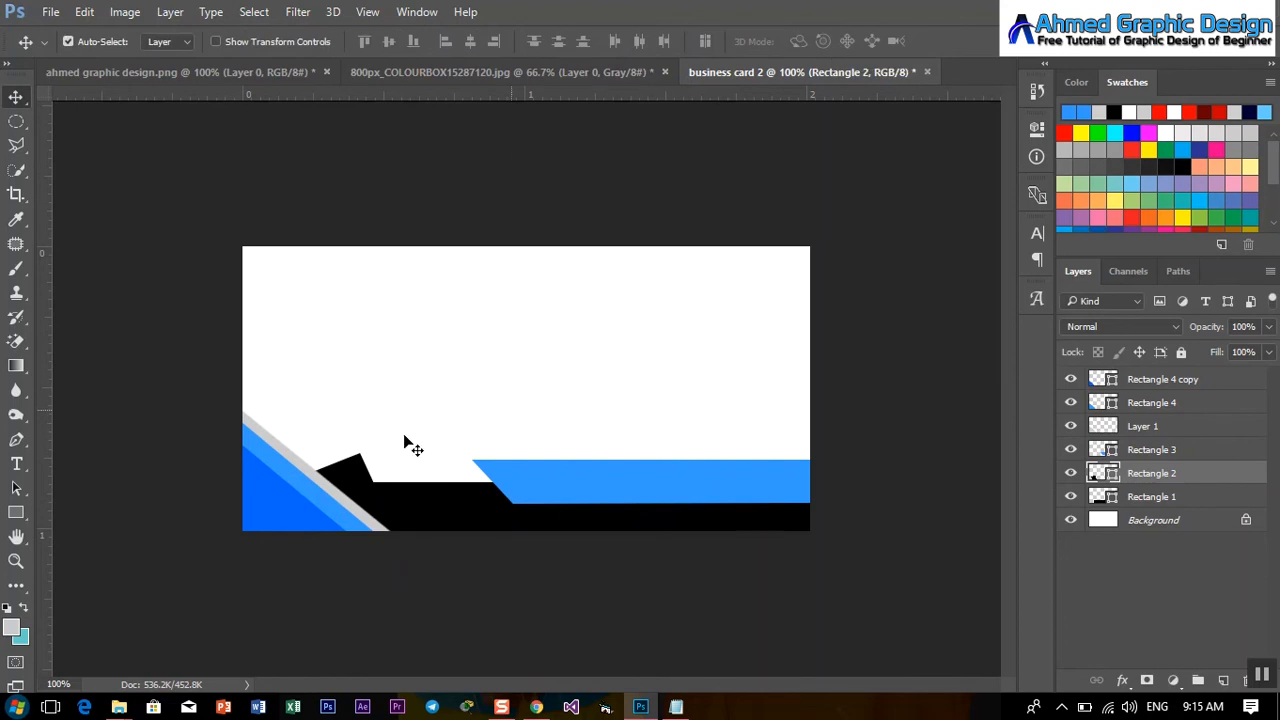
click(244, 74)
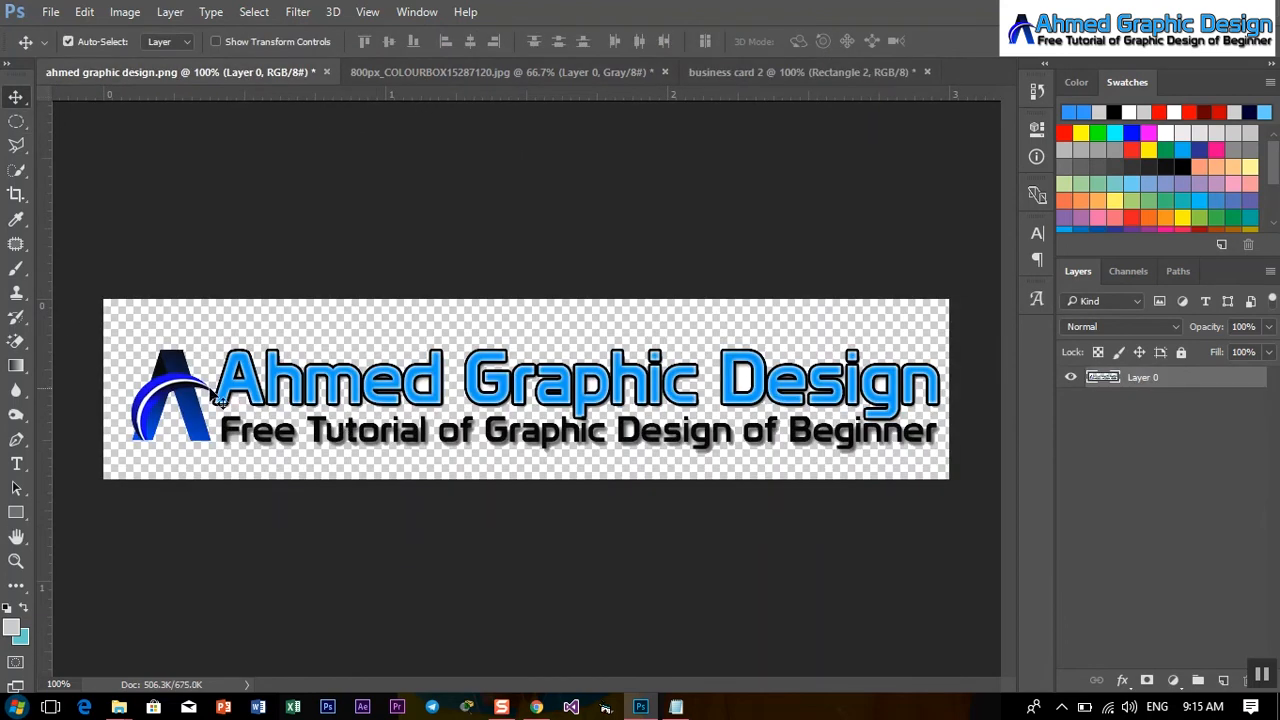
Bring the logo onto the business card, scaled to about 37% in the top-right corner.
drag(183, 400, 588, 314)
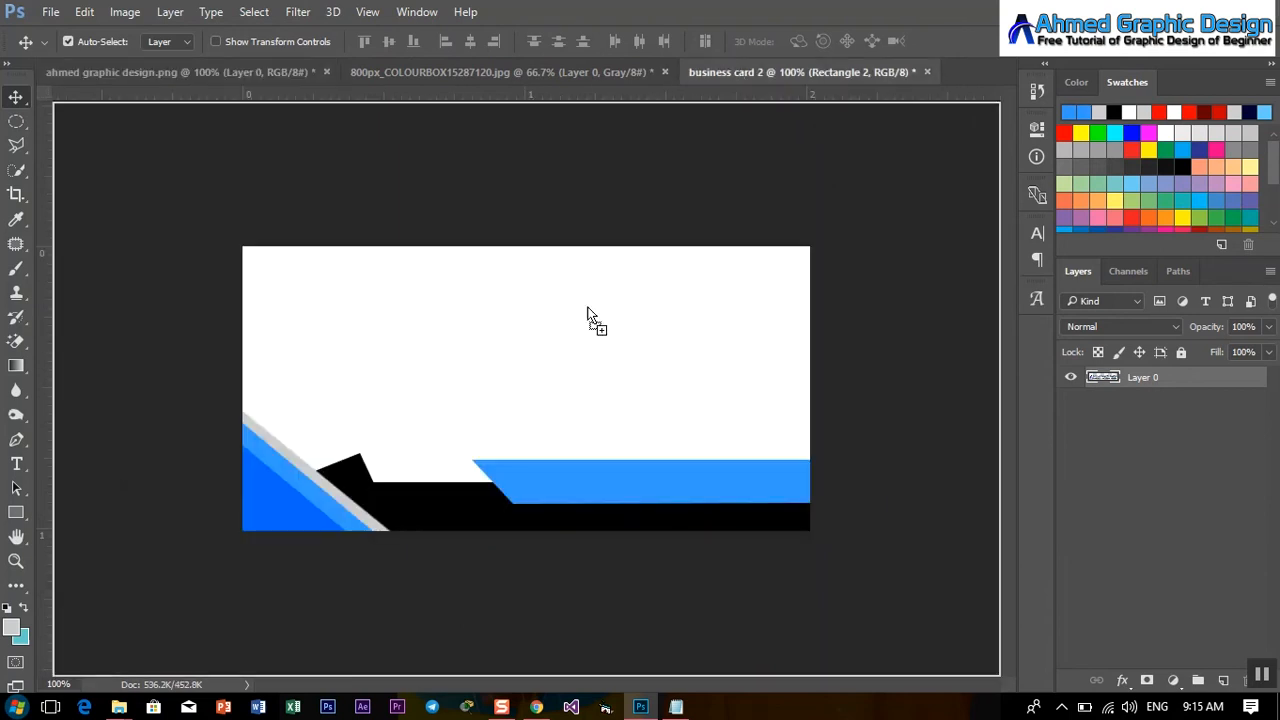
drag(366, 305, 363, 302)
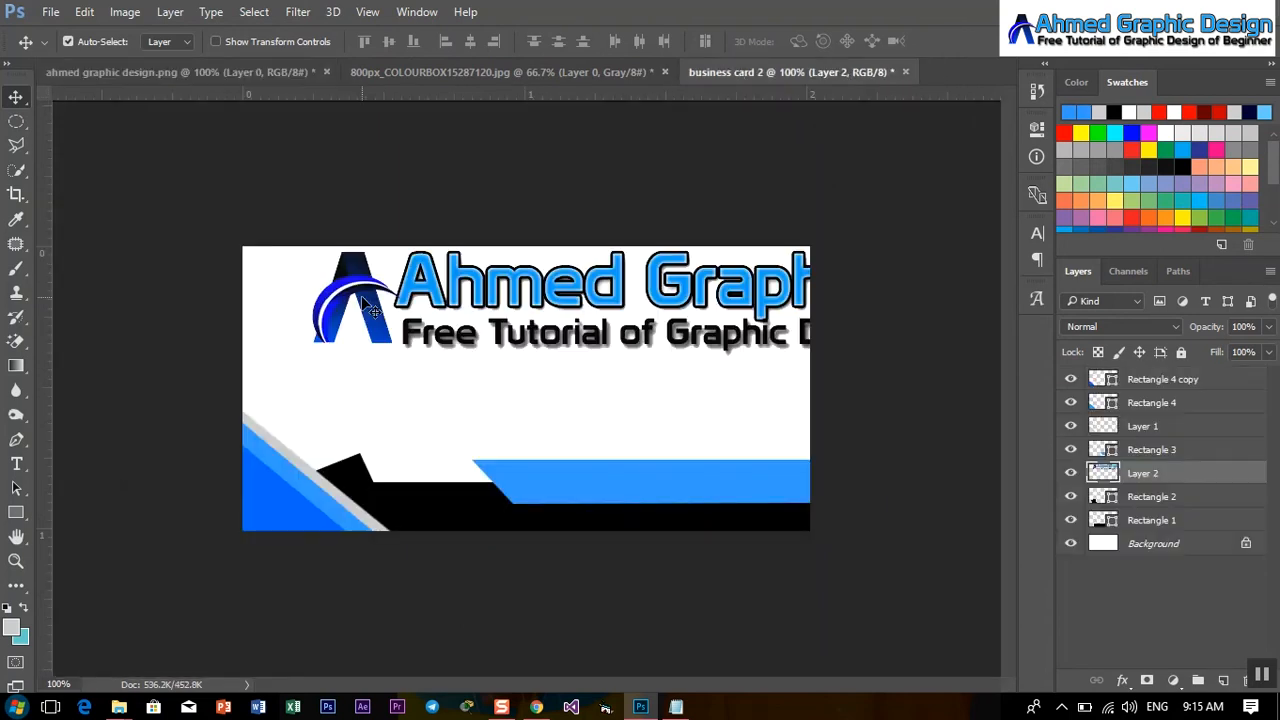
key(ctrl+t)
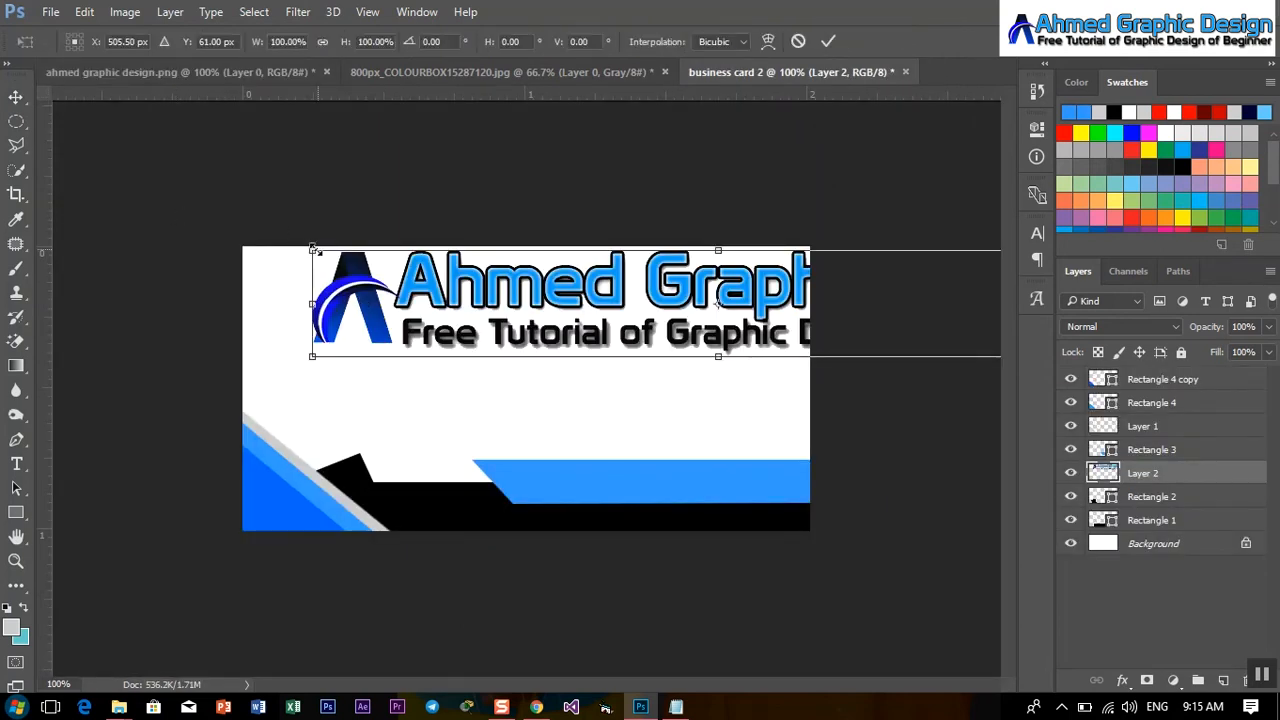
drag(314, 249, 568, 276)
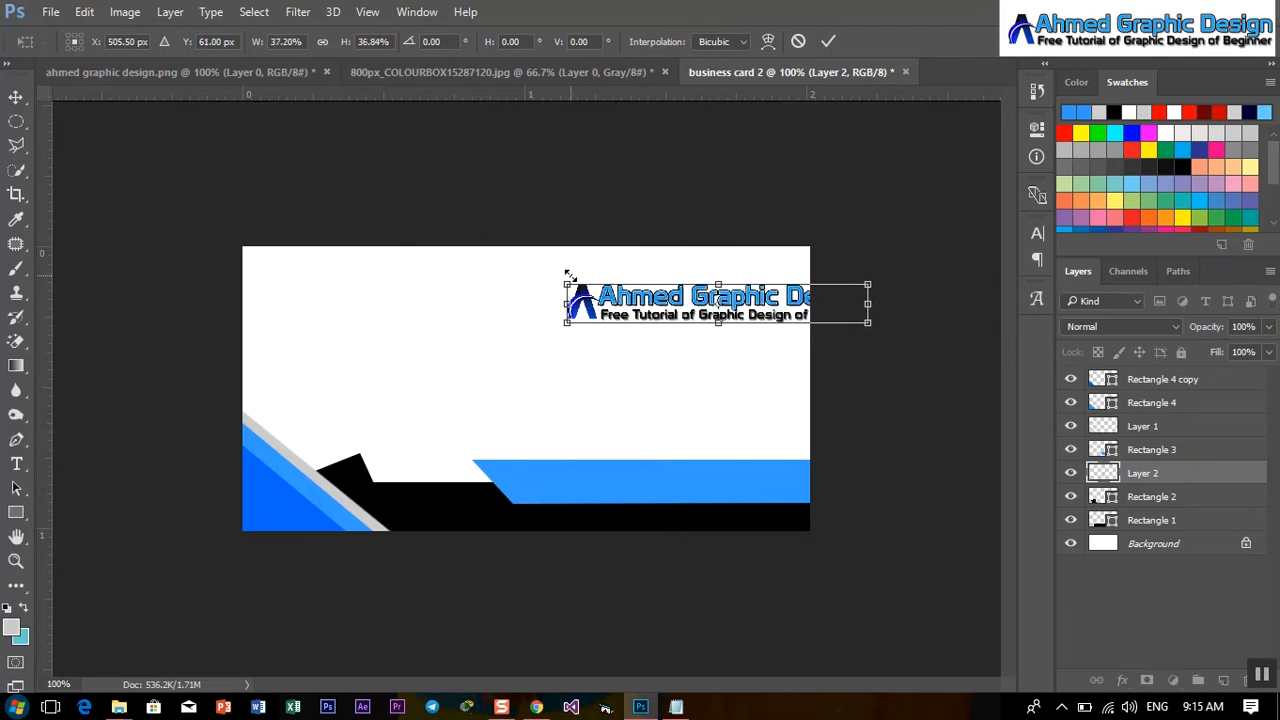
mouse_move(652, 306)
mouse_down()
mouse_move(591, 283)
mouse_move(632, 295)
mouse_up()
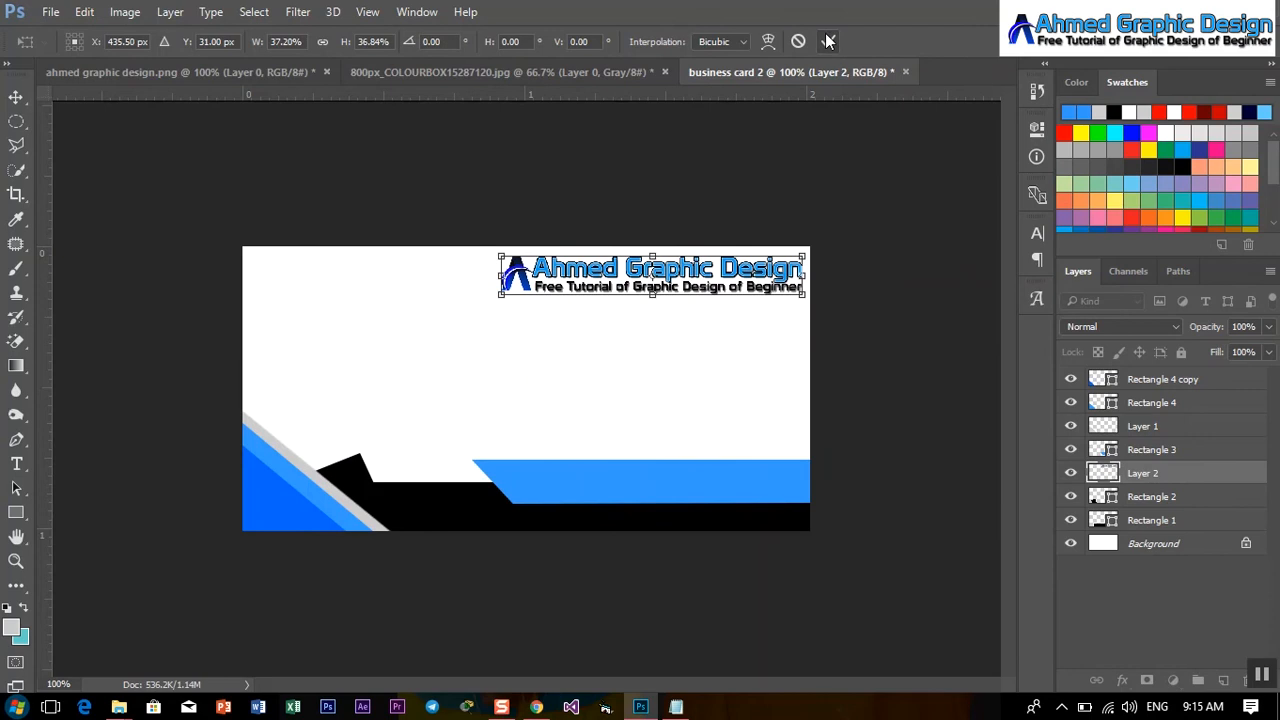
click(828, 41)
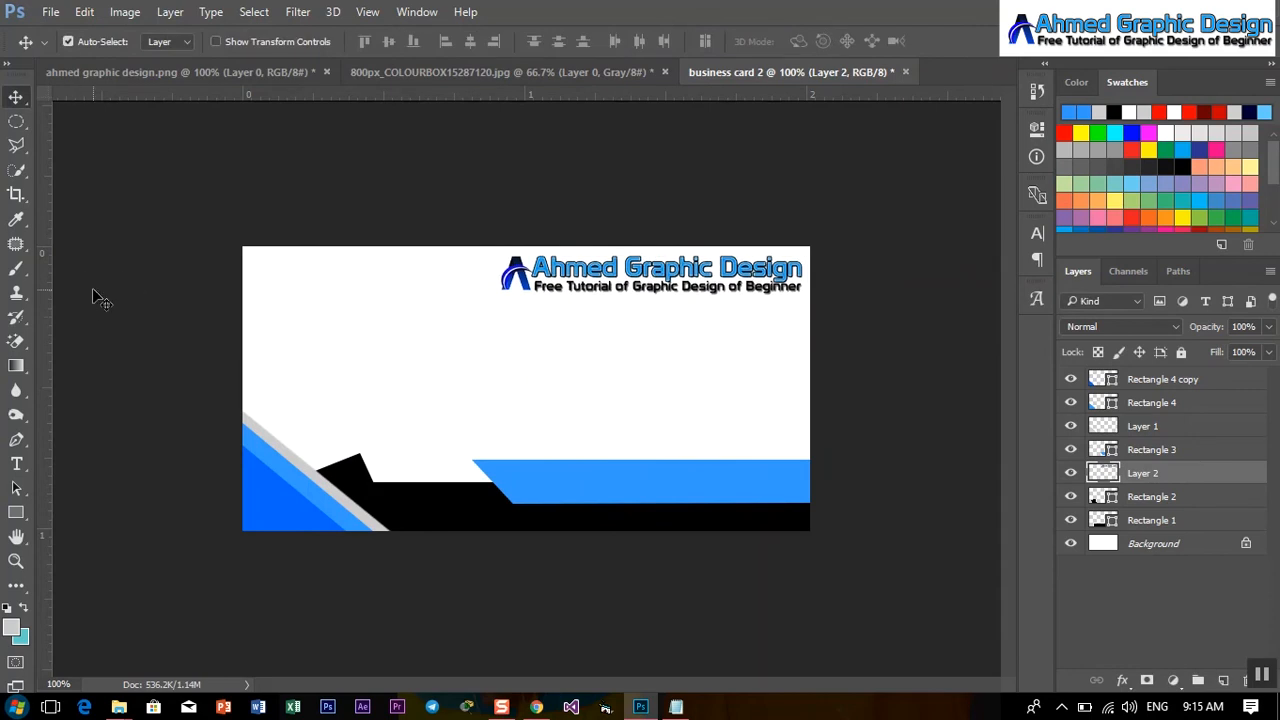
click(16, 513)
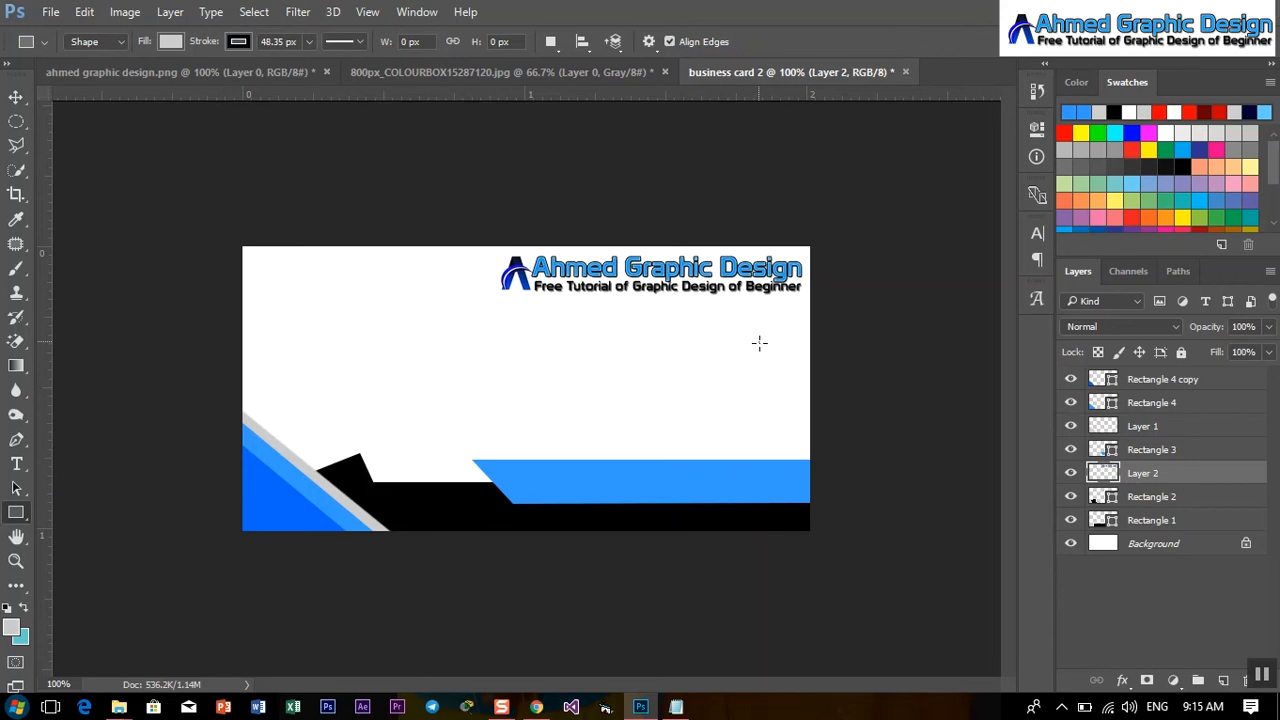
Draw a small square near the right edge with 3399ff fill and no outline.
drag(759, 343, 791, 368)
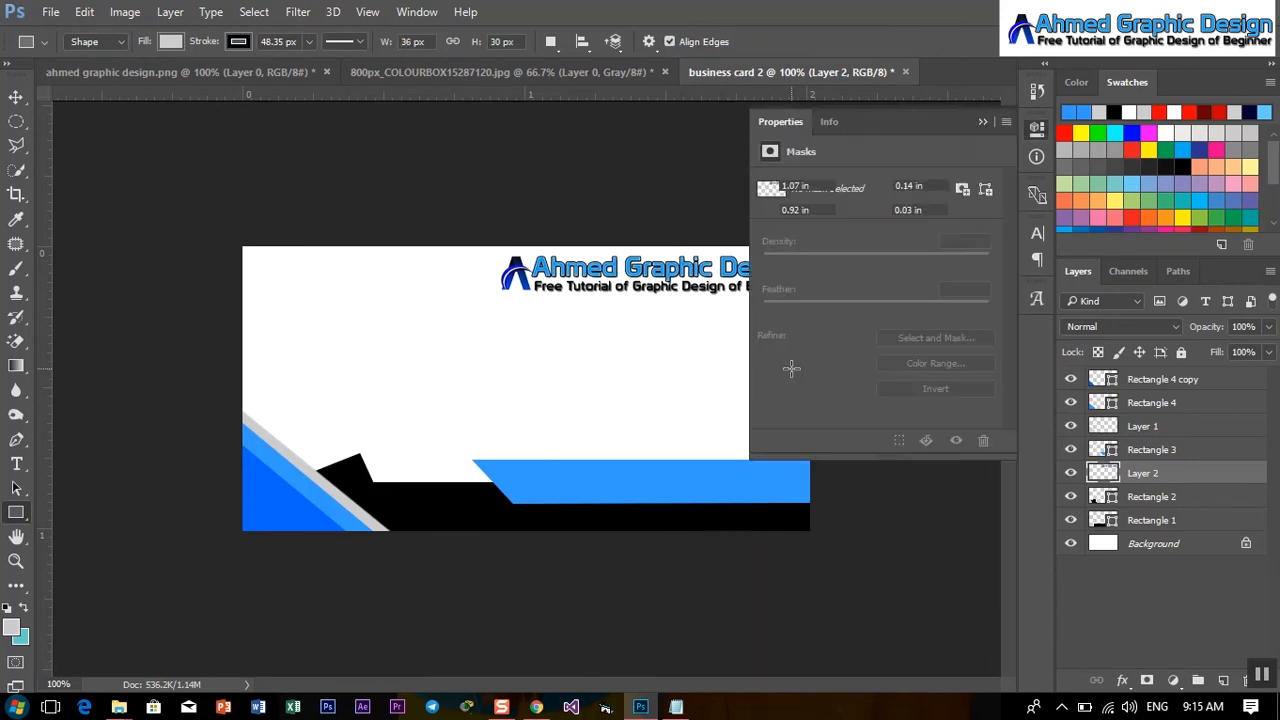
click(808, 239)
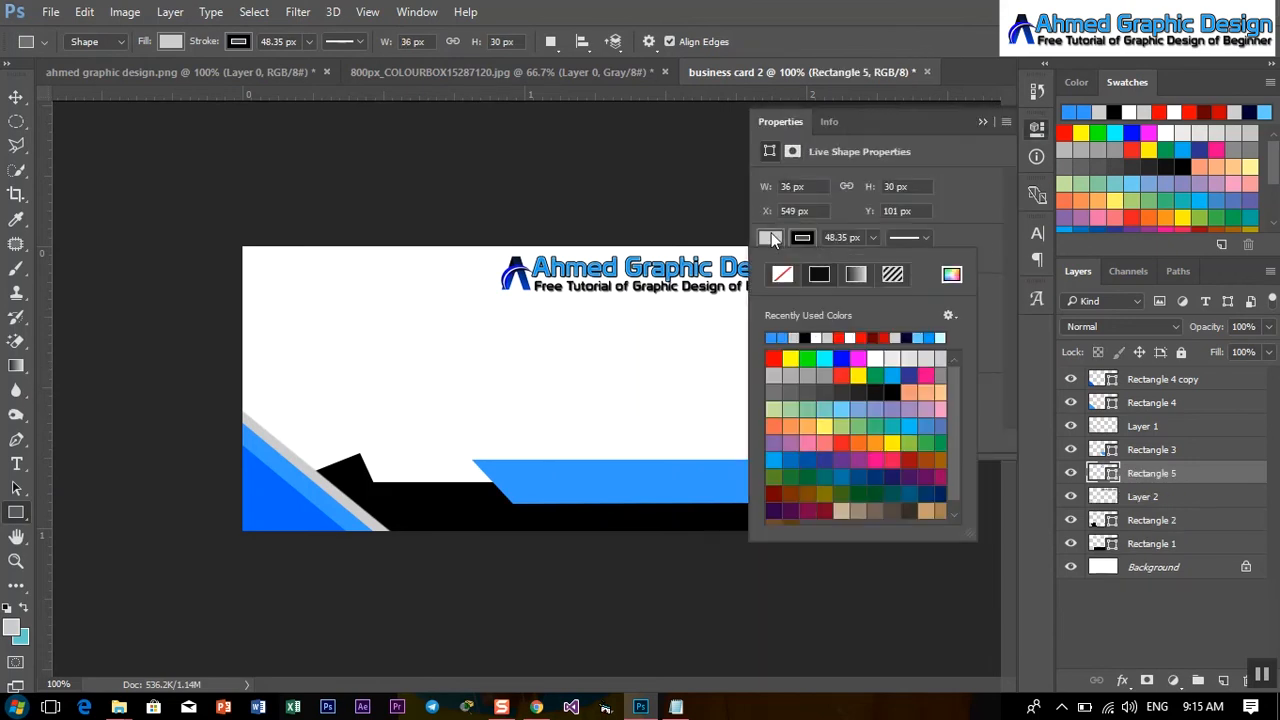
click(951, 274)
click(717, 471)
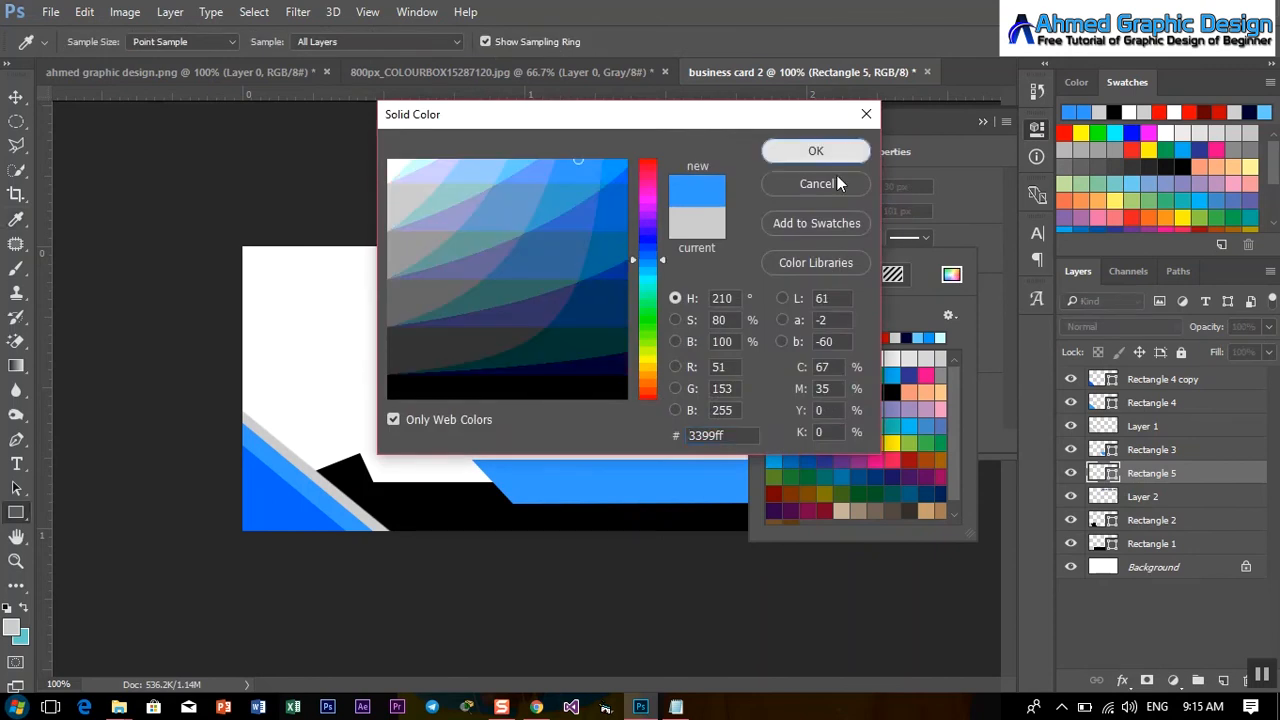
click(816, 151)
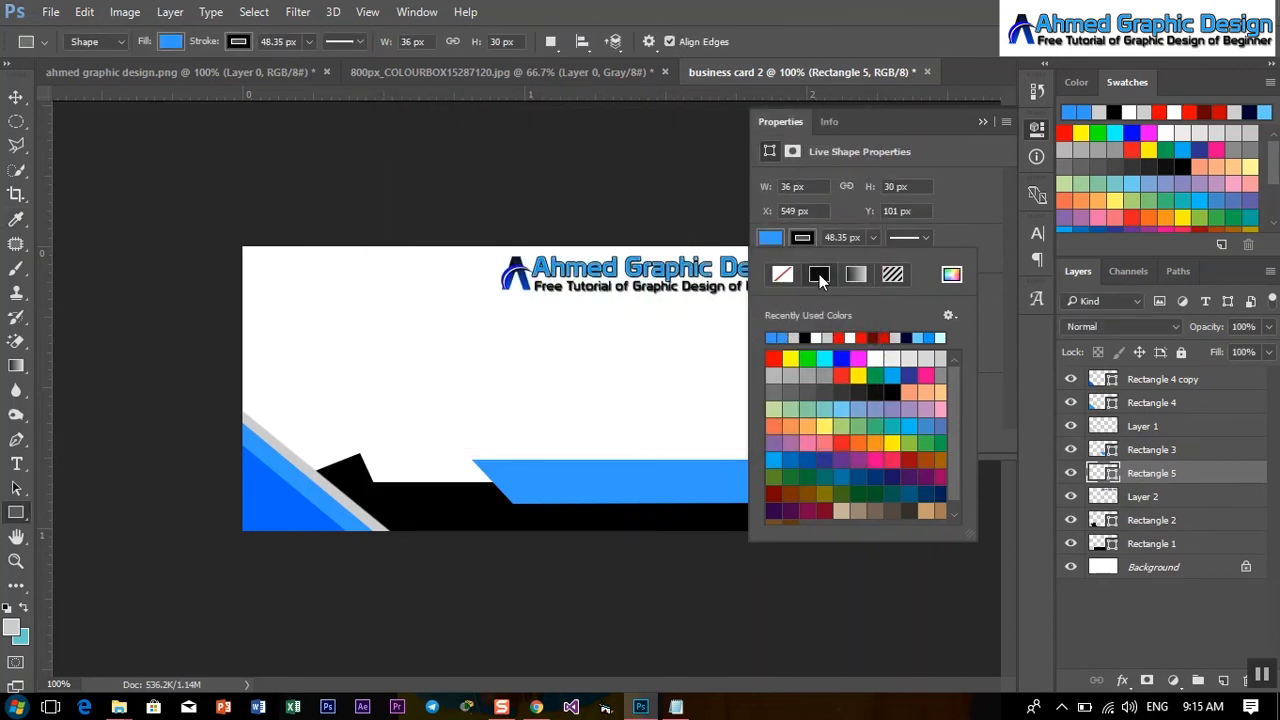
click(782, 274)
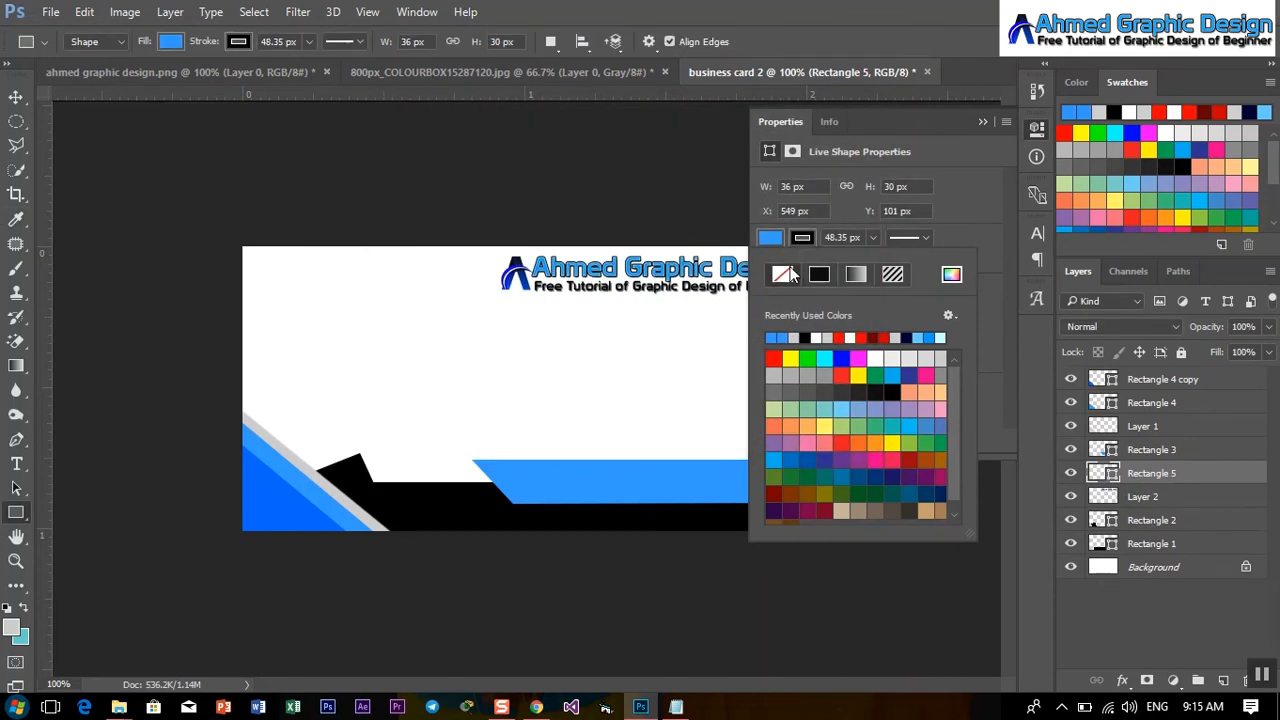
click(980, 121)
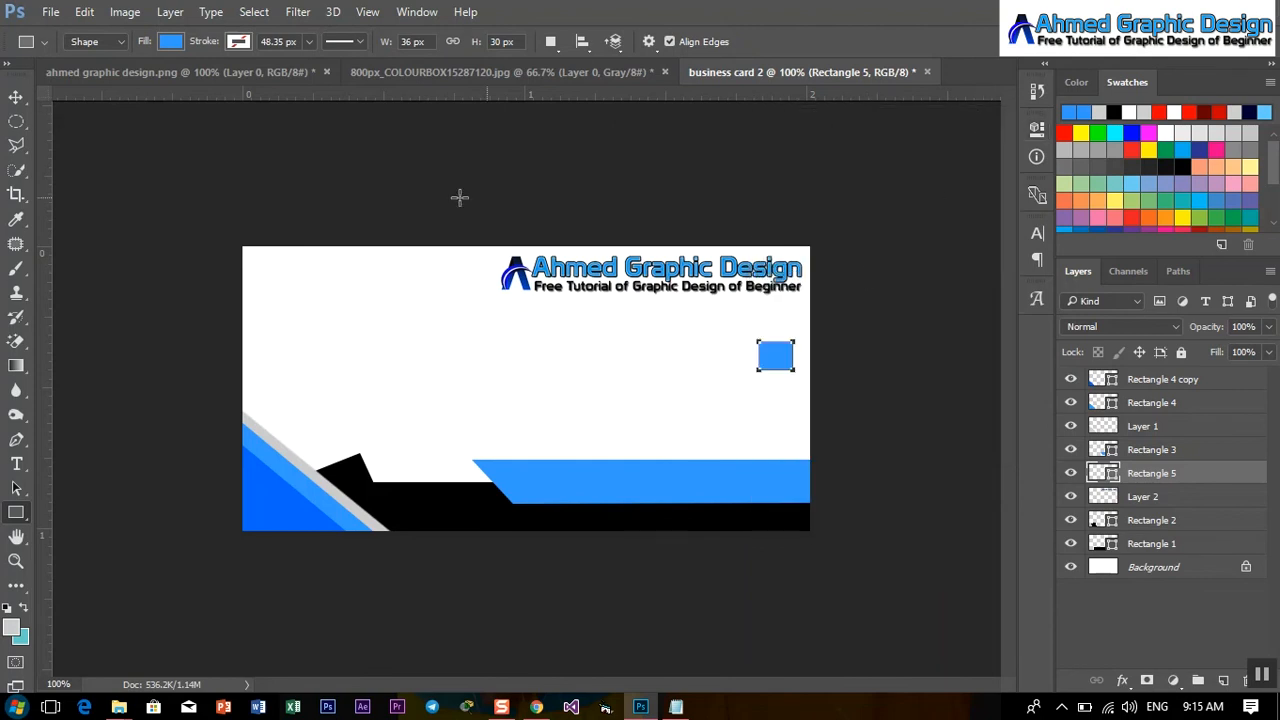
Stretch the blue square slightly taller and nudge it down.
click(16, 97)
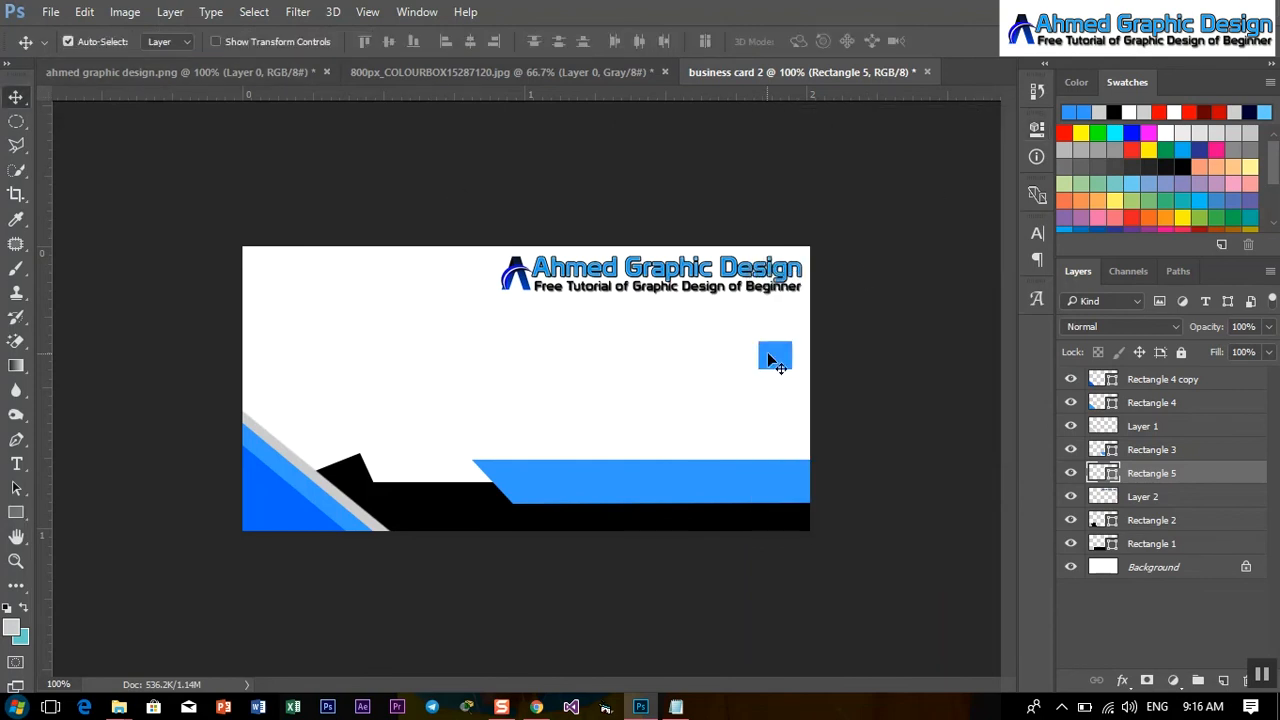
key(ctrl+t)
drag(775, 372, 775, 376)
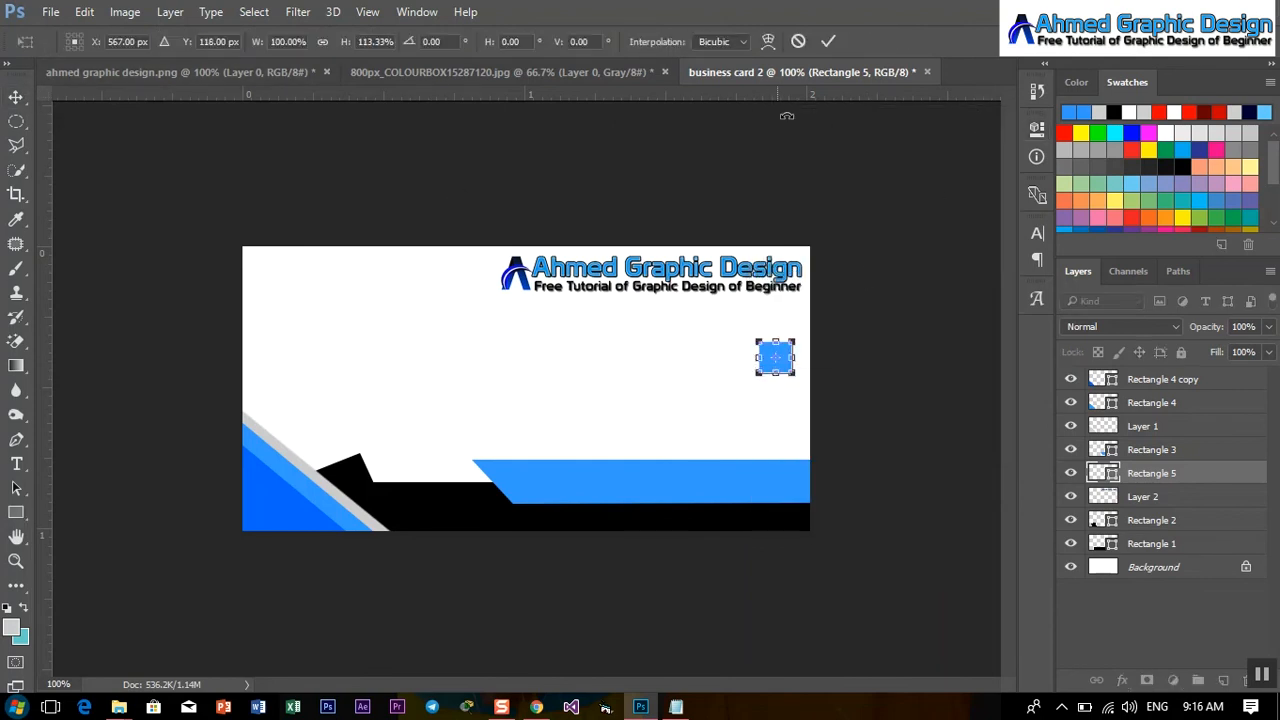
click(828, 40)
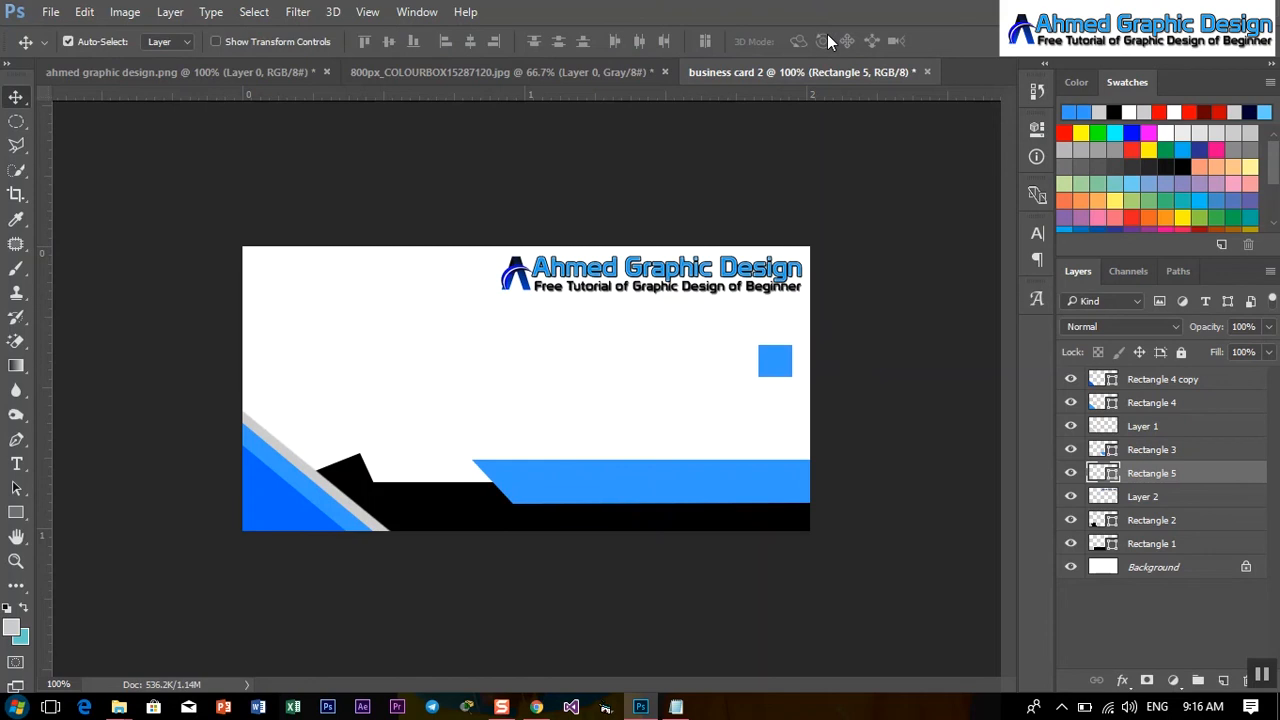
key(Down)
key(Down)
key(Down)
key(Down)
key(Down)
key(Down)
key(Down)
key(Down)
Add two copies of the blue square stacked below the original.
drag(775, 380, 777, 431)
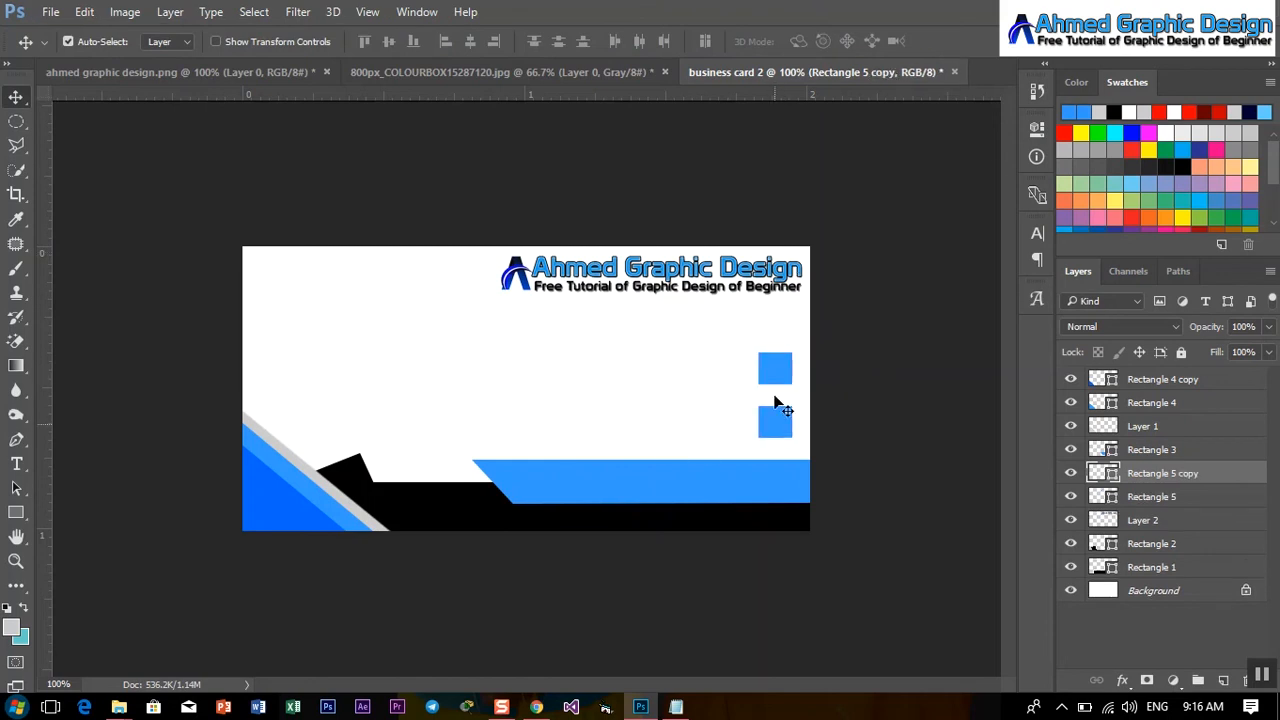
key(u)
click(16, 97)
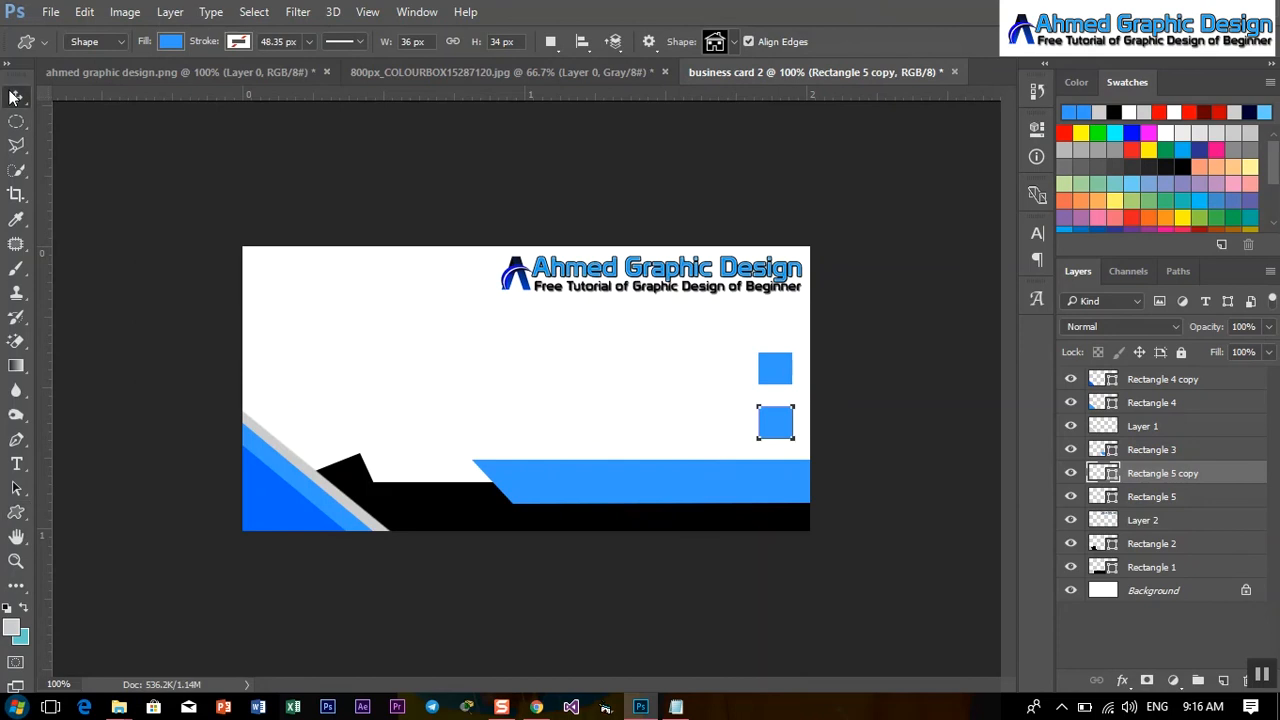
drag(778, 382, 777, 436)
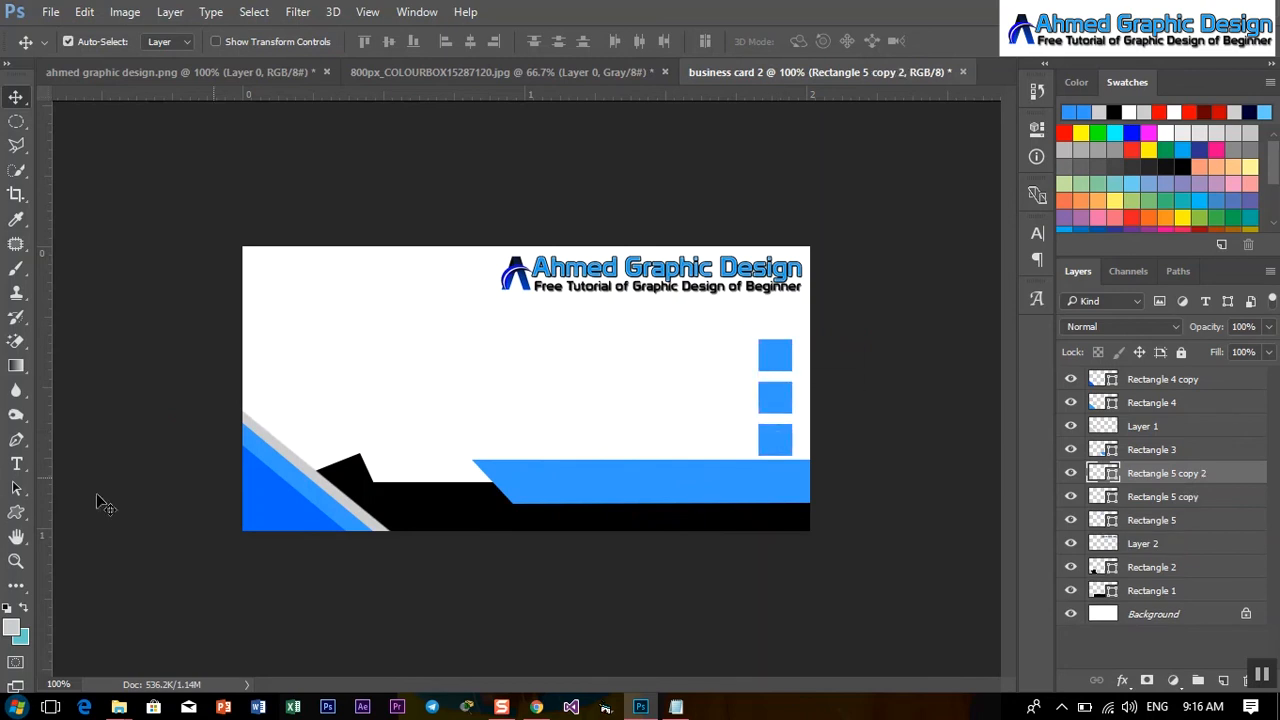
click(15, 513)
Switch to the Custom Shape Tool and choose the envelope shape from the Shape picker.
right_click(14, 515)
click(90, 606)
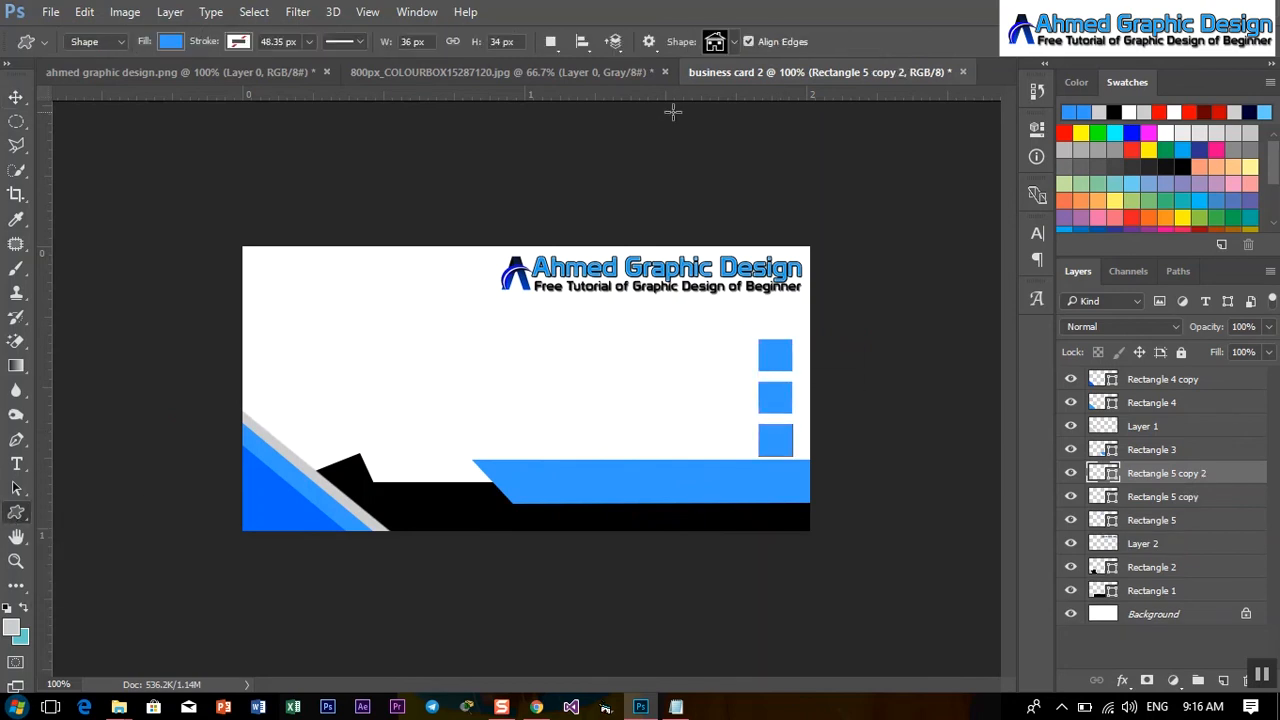
click(734, 41)
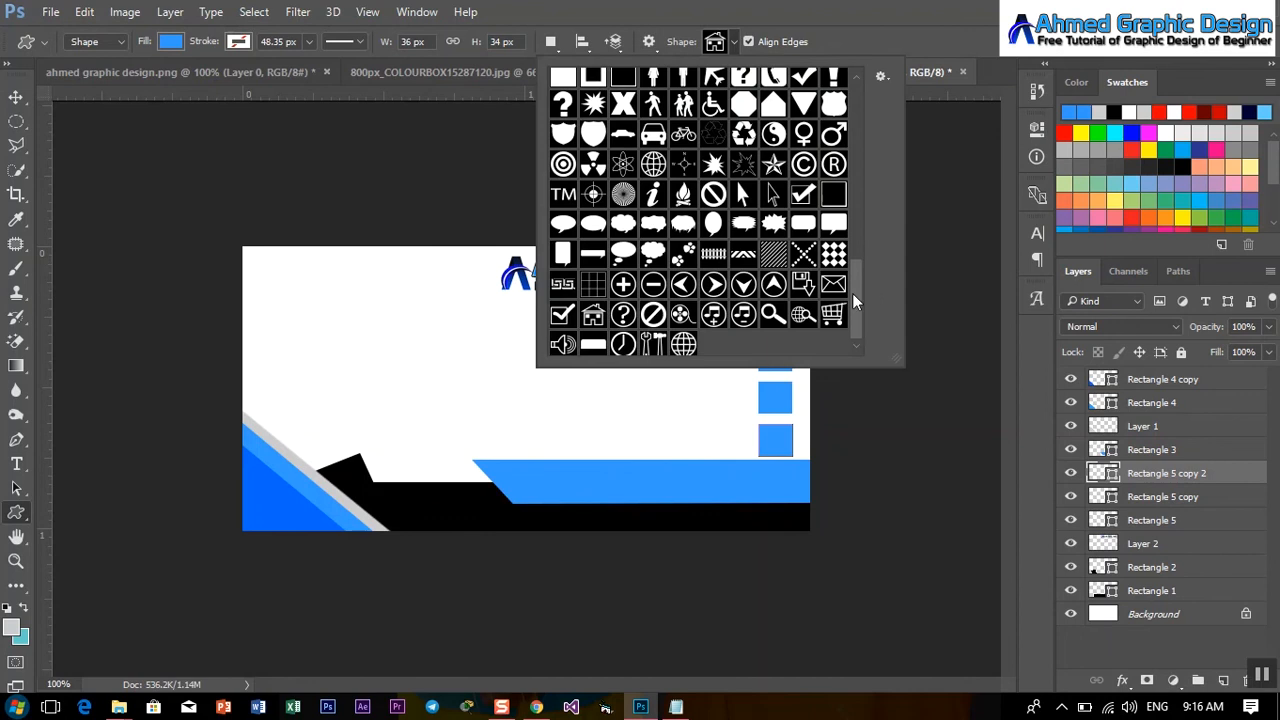
drag(857, 292, 862, 178)
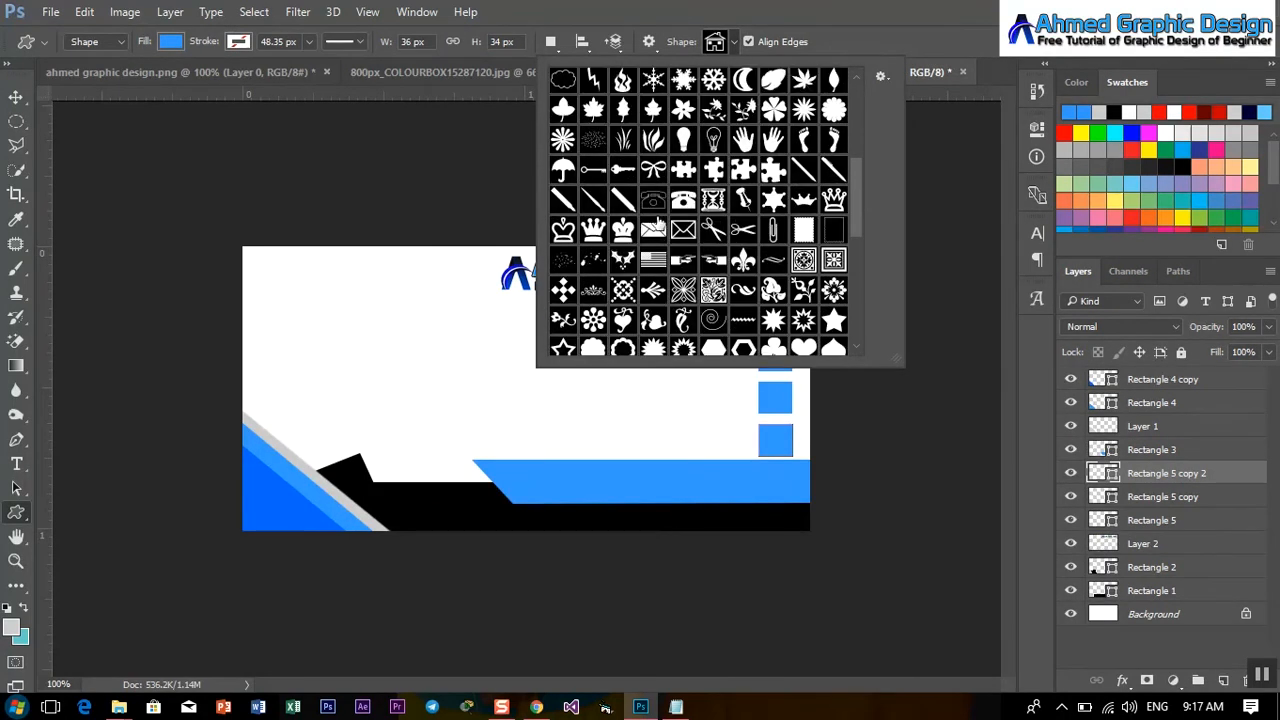
double_click(656, 231)
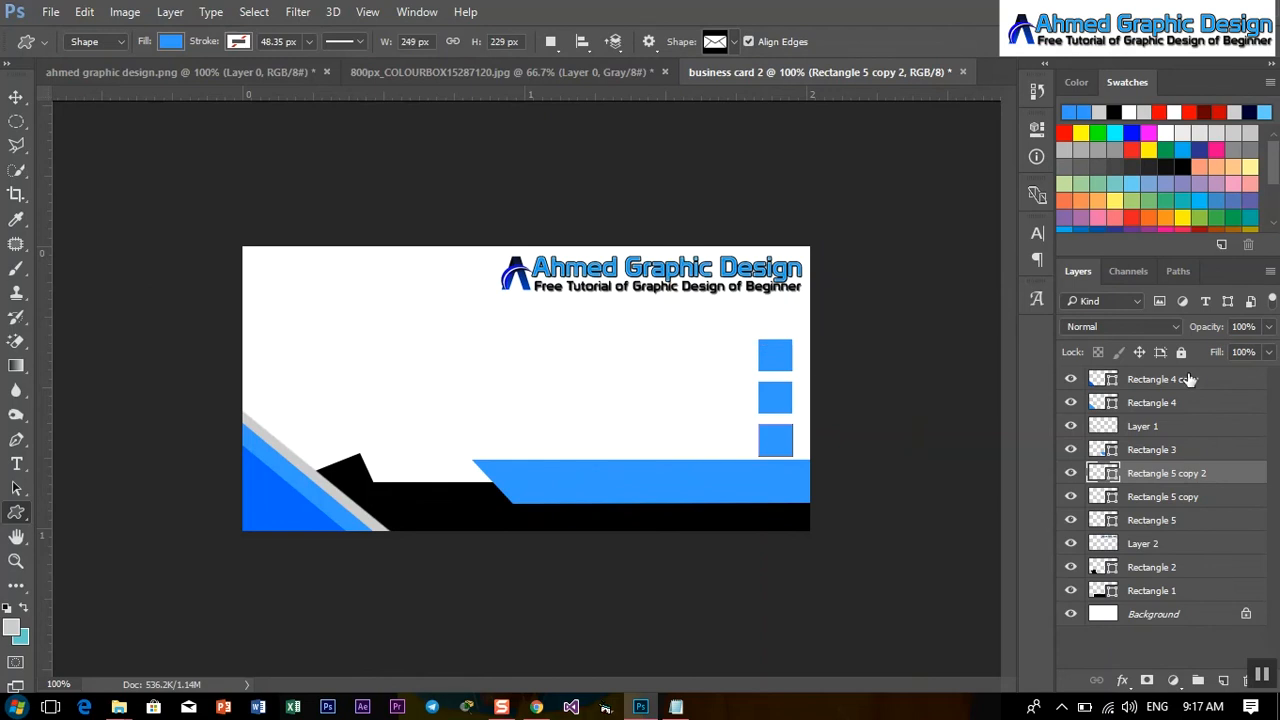
Group Rectangle 4 copy, Rectangle 4, Layer 1 and Rectangle 3 into Group 1 with Ctrl+G.
click(1186, 379)
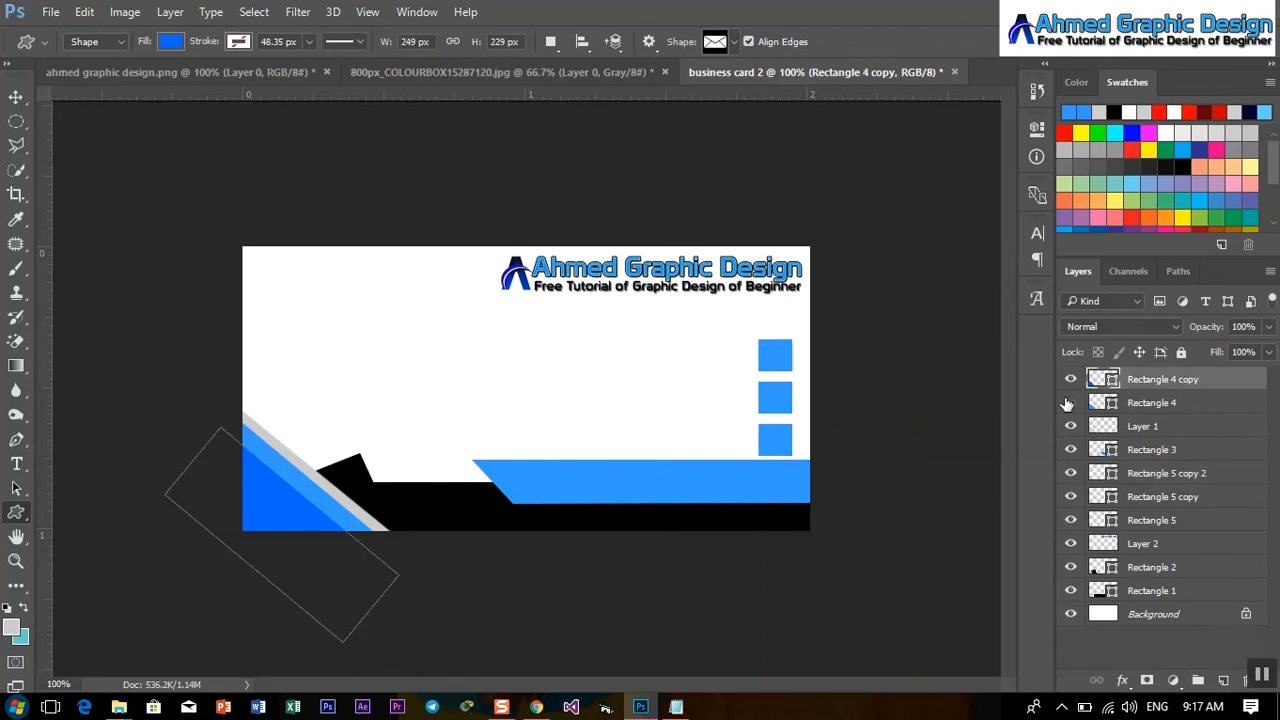
click(1163, 403)
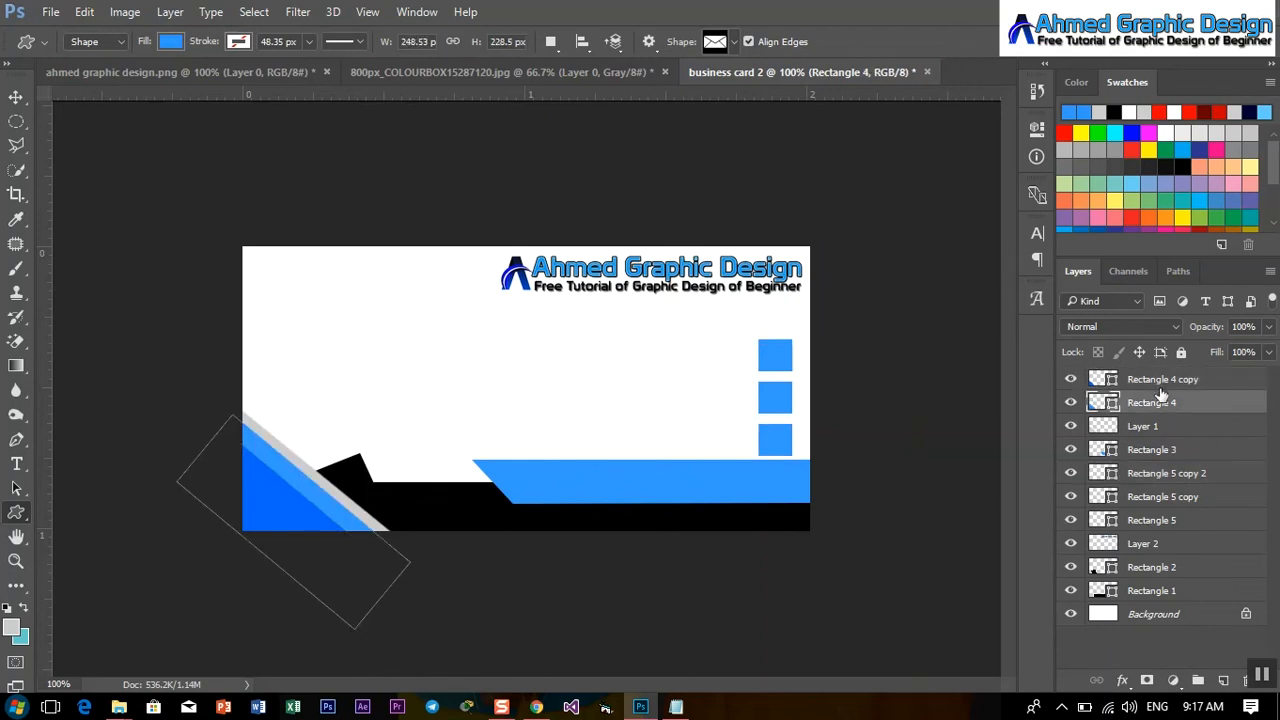
ctrl+click(1160, 380)
ctrl+click(1158, 426)
ctrl+click(1155, 450)
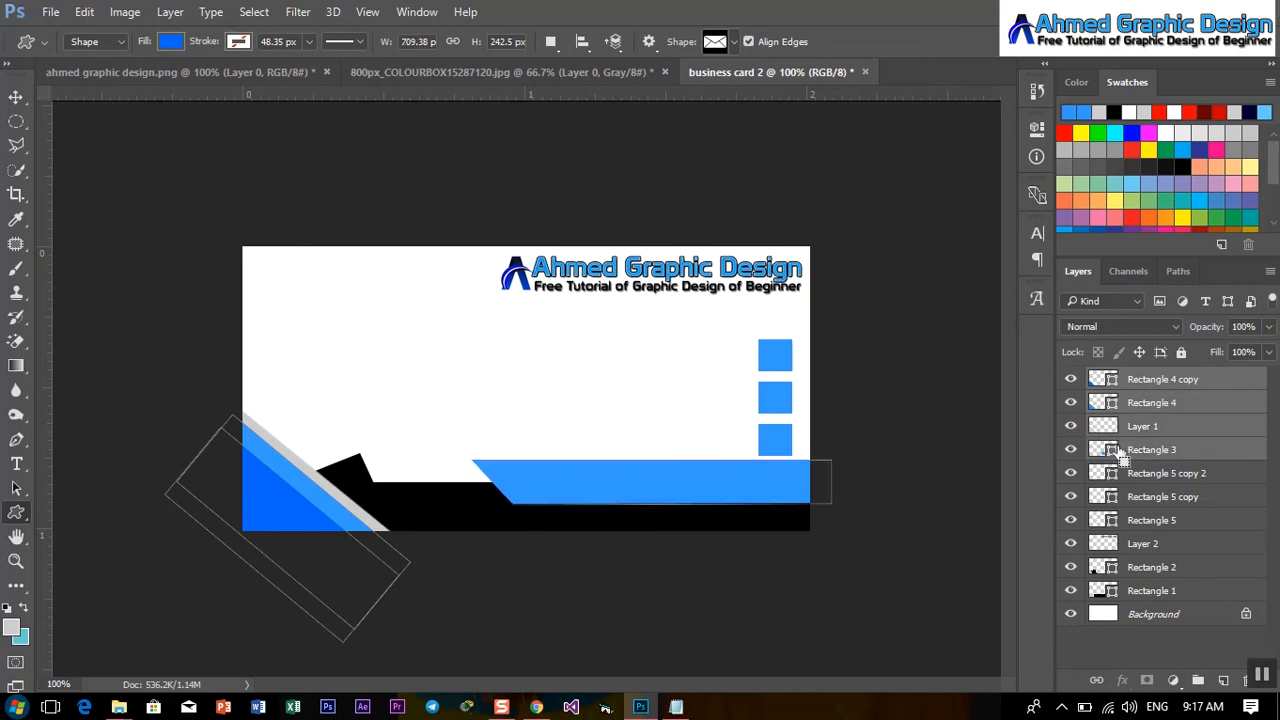
click(1070, 450)
click(1070, 450)
click(1071, 474)
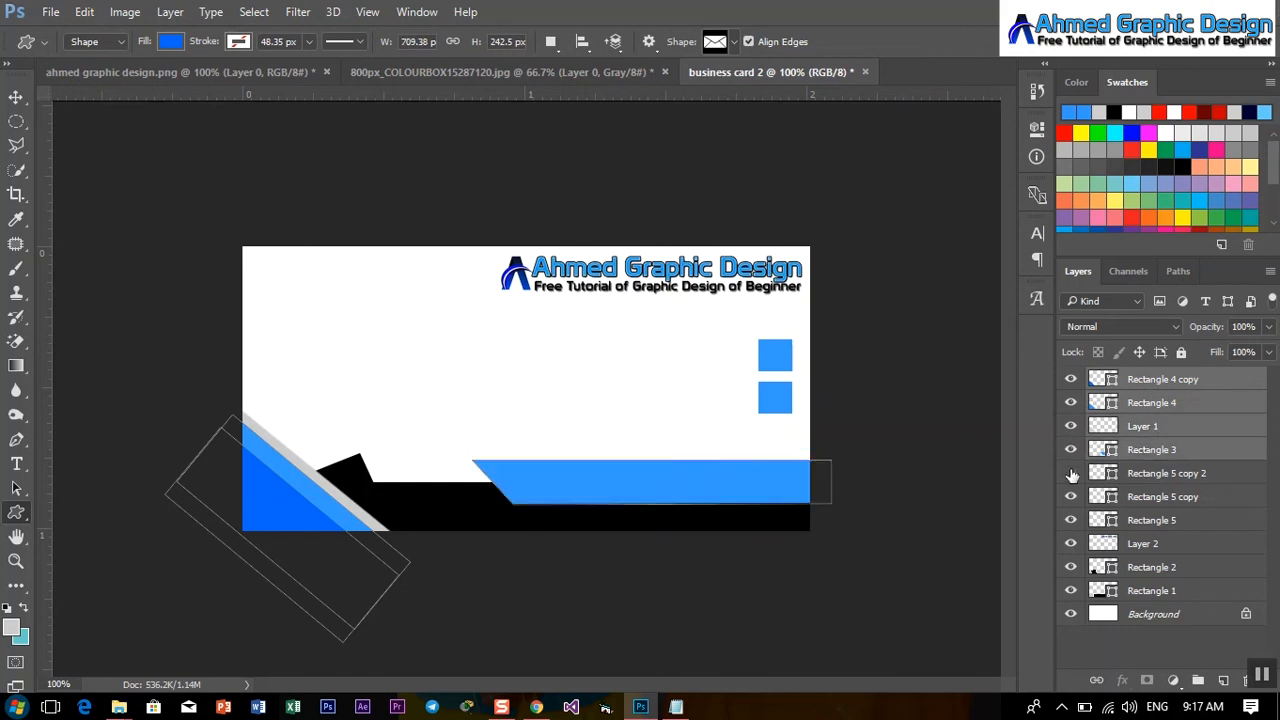
click(1071, 474)
key(ctrl+g)
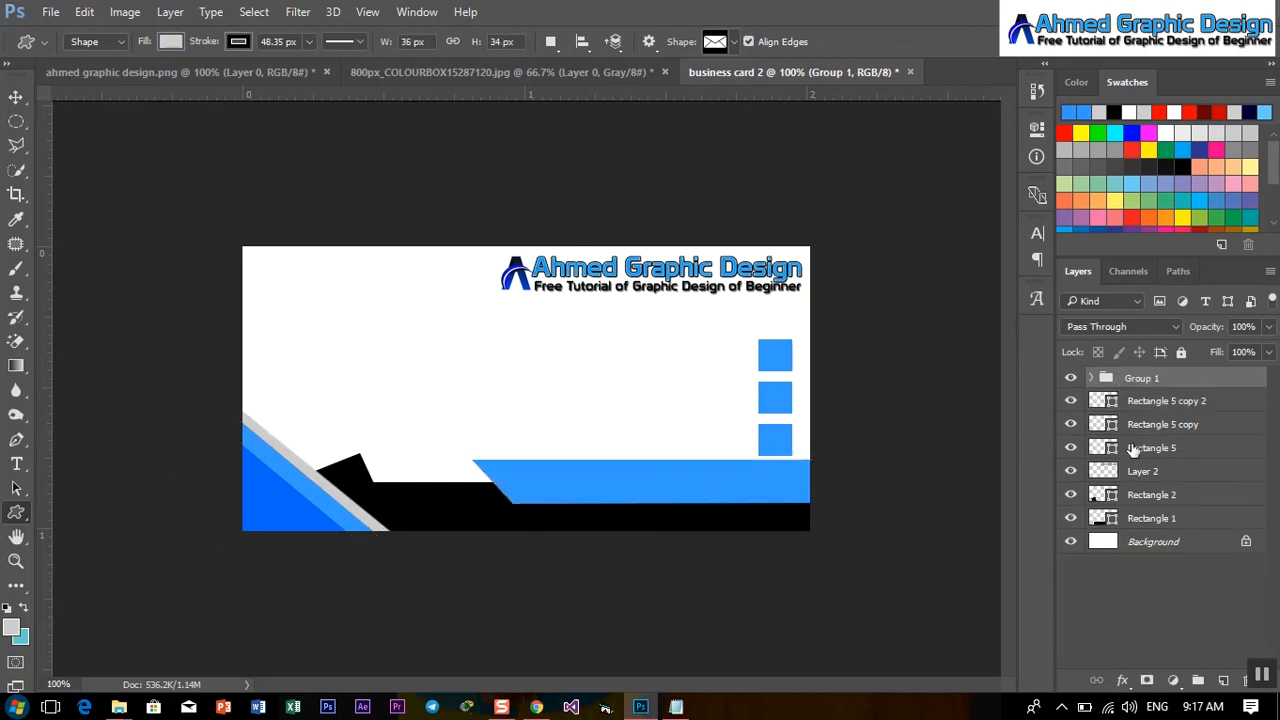
Move Group 1 above Background and put Rectangle 1 and 2 inside it, below Rectangle 3.
drag(1172, 385, 1182, 522)
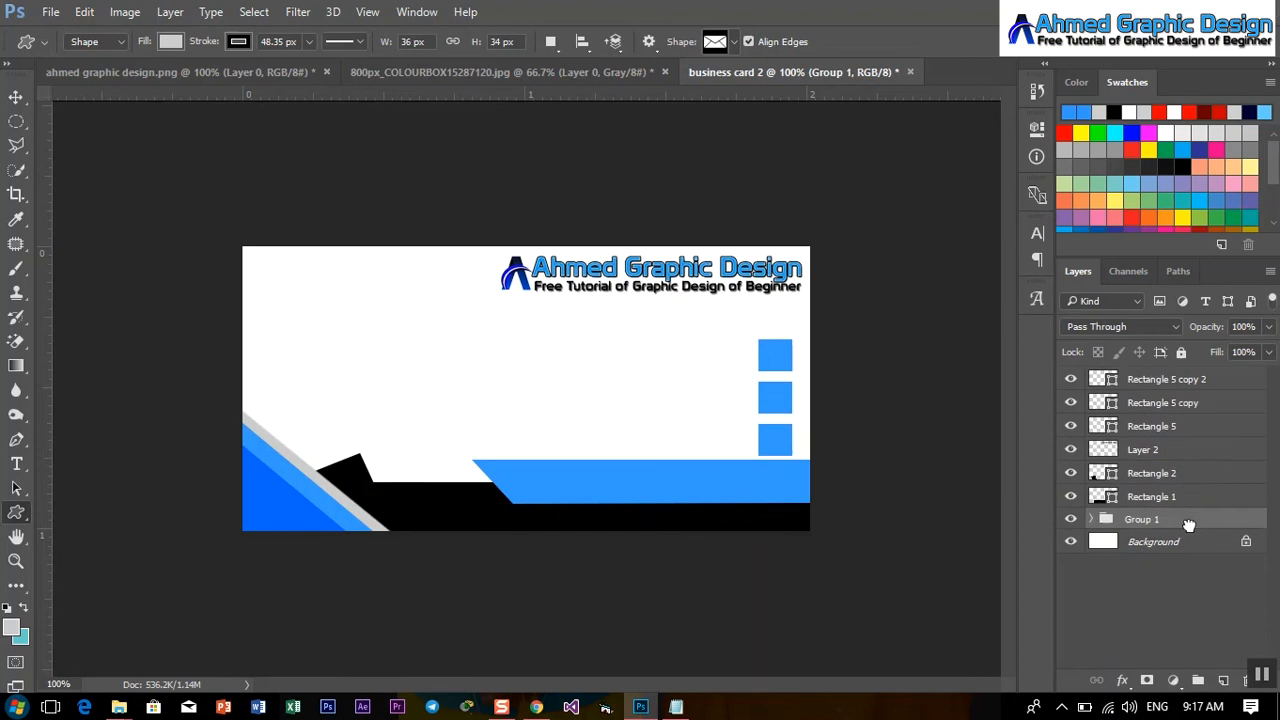
click(1170, 474)
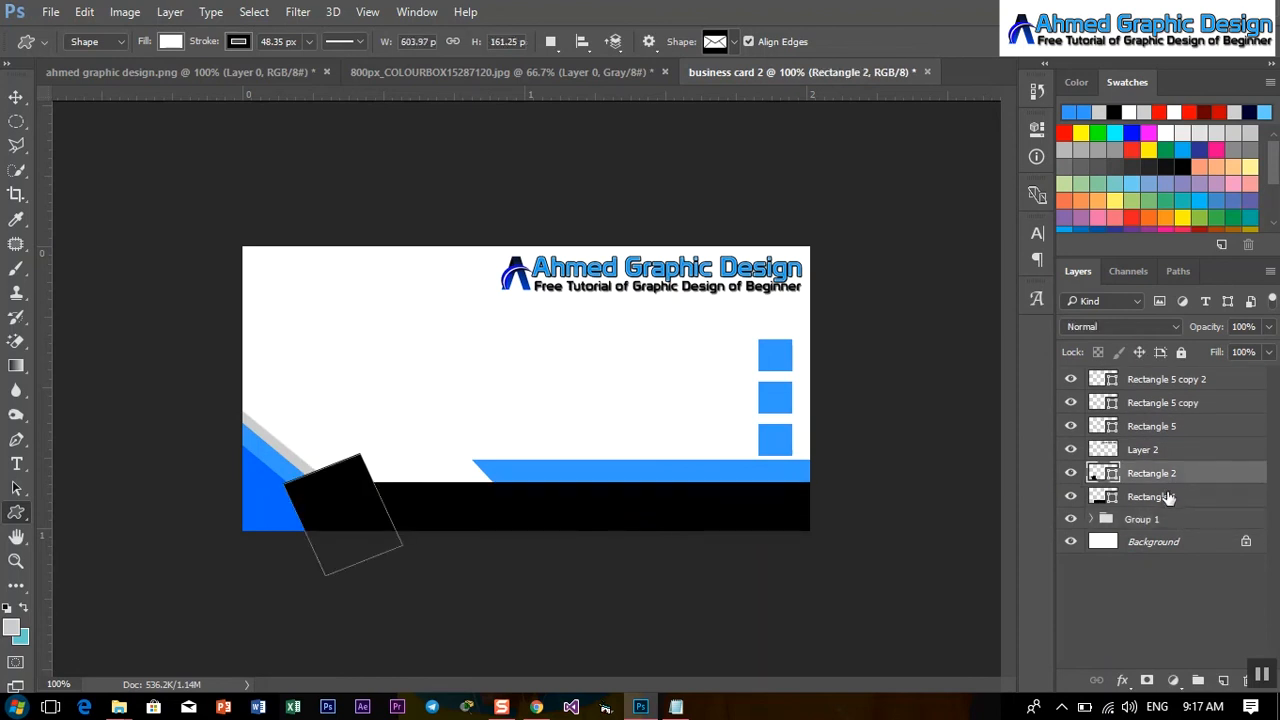
shift+click(1168, 497)
drag(1168, 497, 1165, 524)
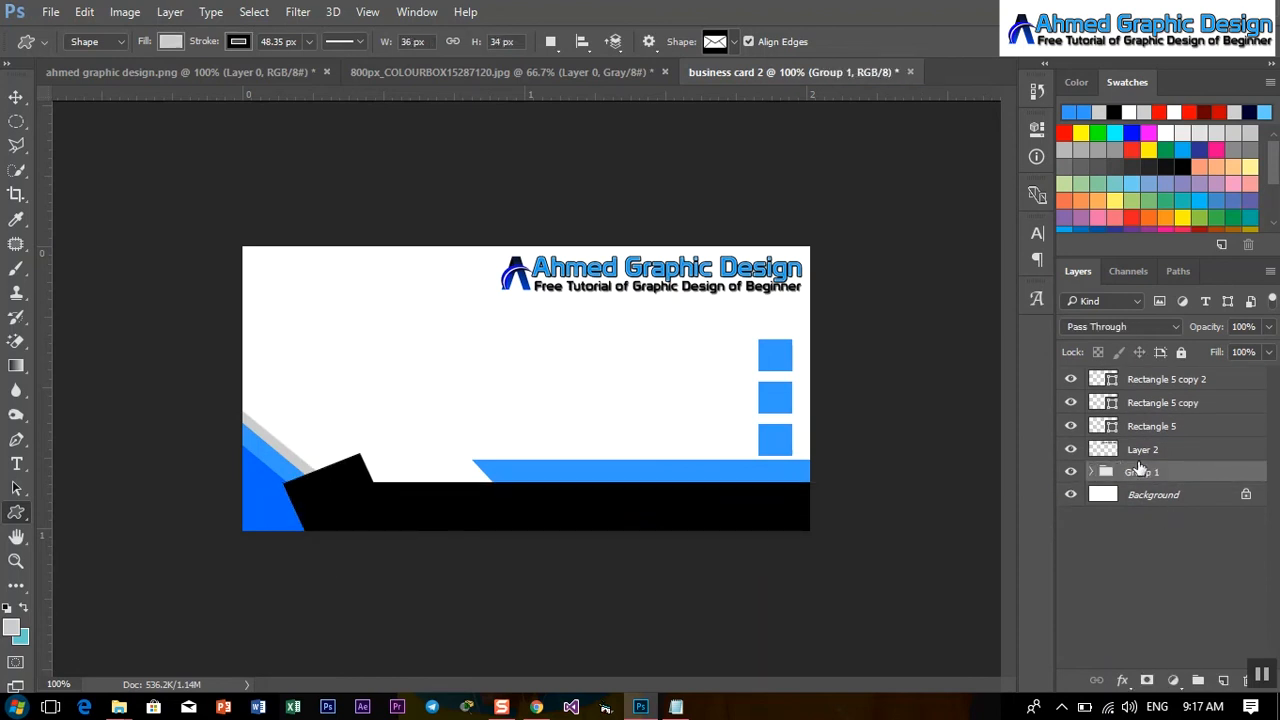
click(1094, 473)
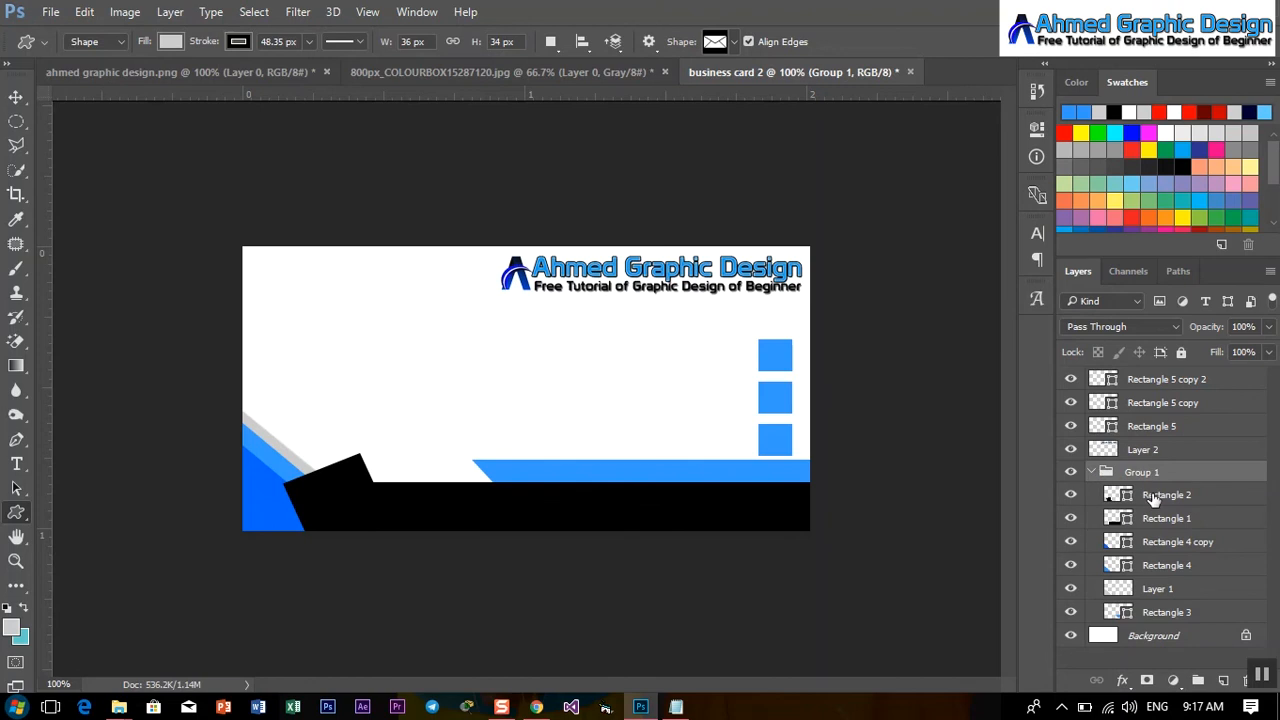
click(1155, 497)
shift+click(1160, 515)
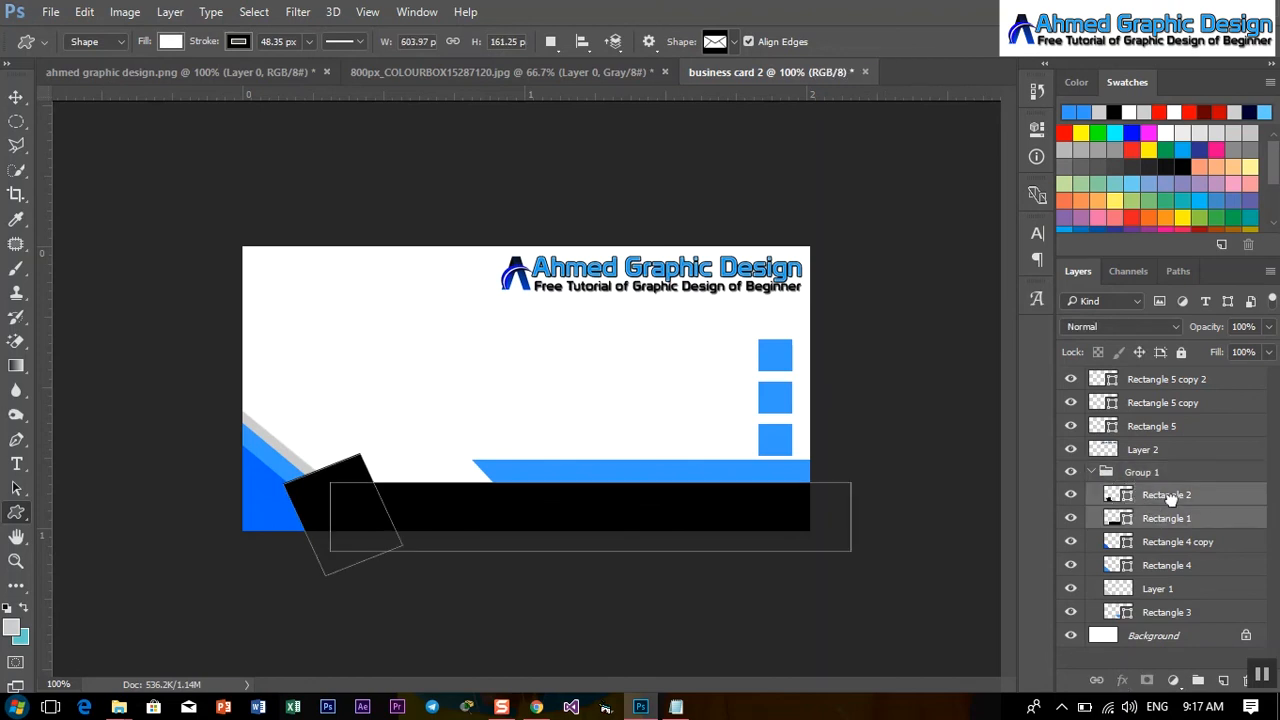
drag(1172, 500, 1173, 624)
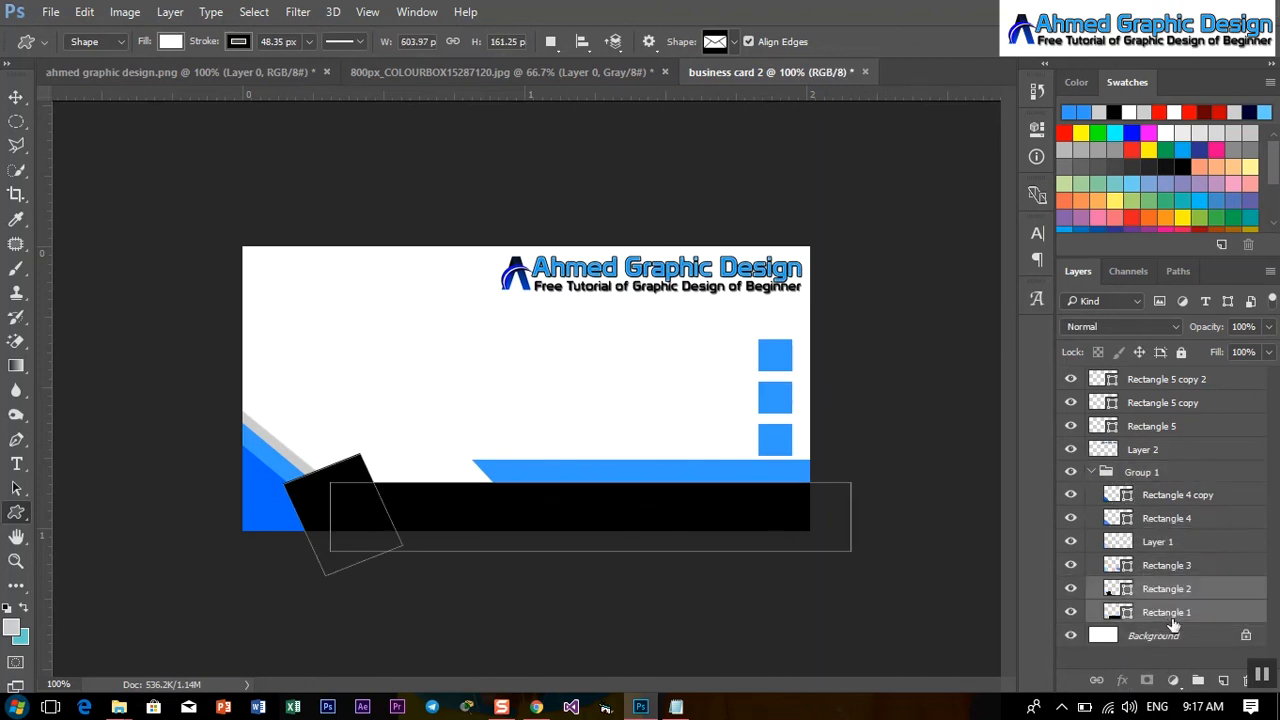
Toggle layer visibility to check what Group 1 contains, then collapse the group.
click(18, 98)
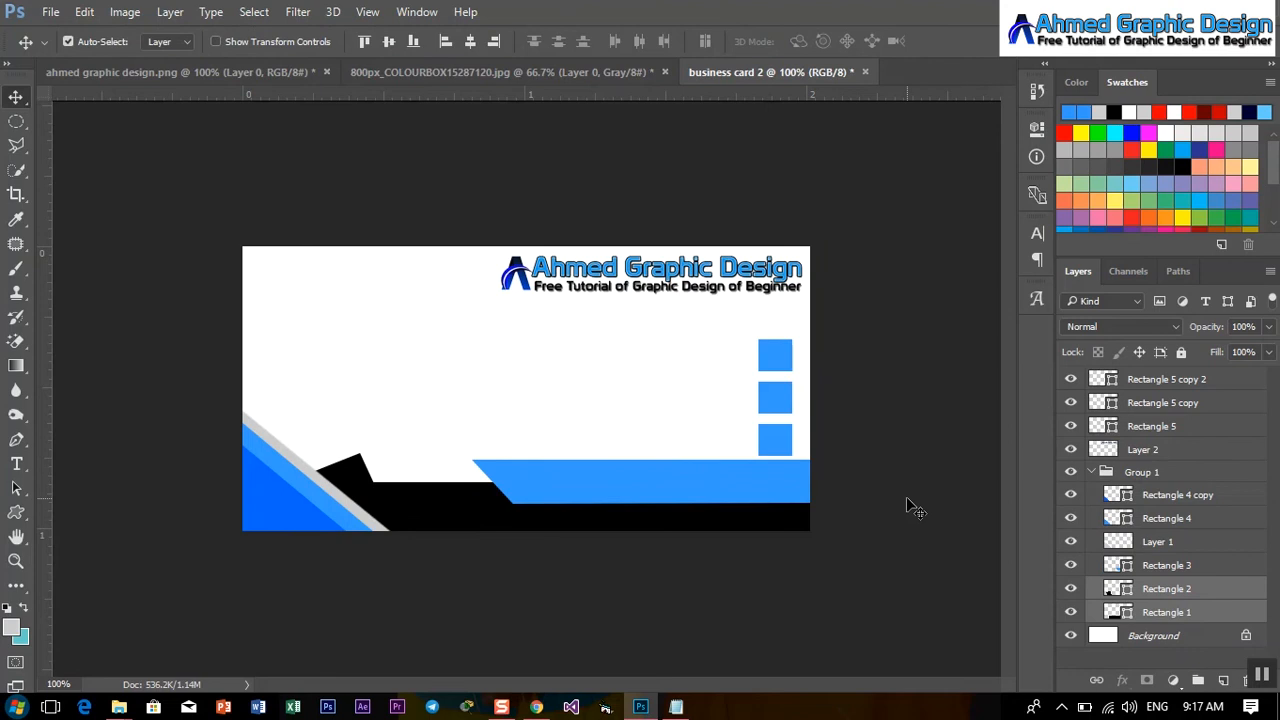
click(1098, 474)
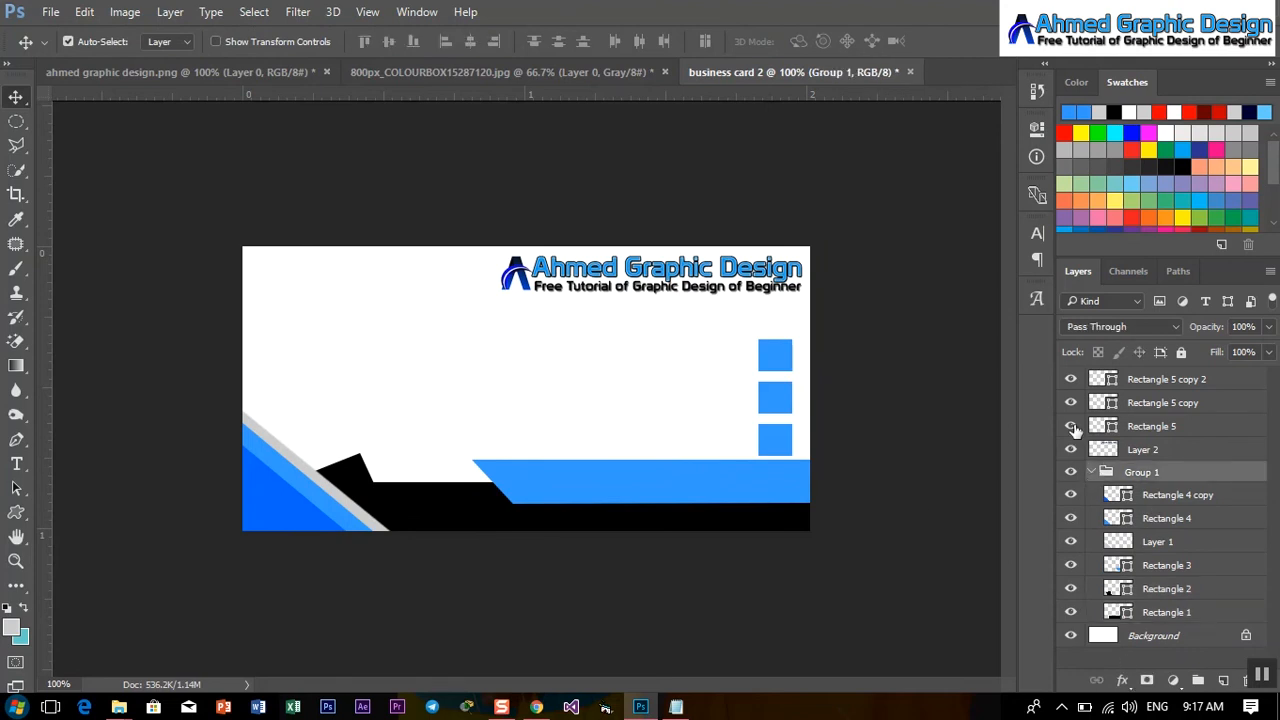
click(1071, 426)
click(1071, 449)
click(1071, 471)
click(1071, 471)
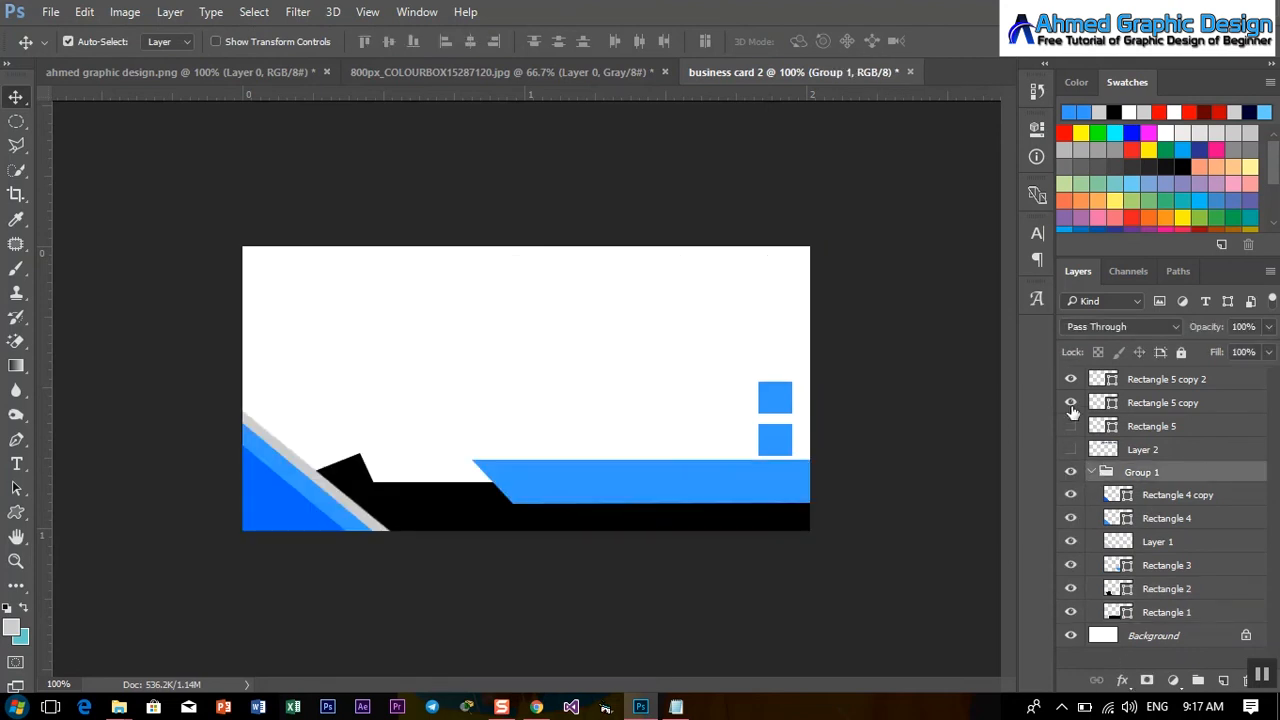
click(1071, 402)
click(1071, 379)
click(1071, 402)
click(1071, 449)
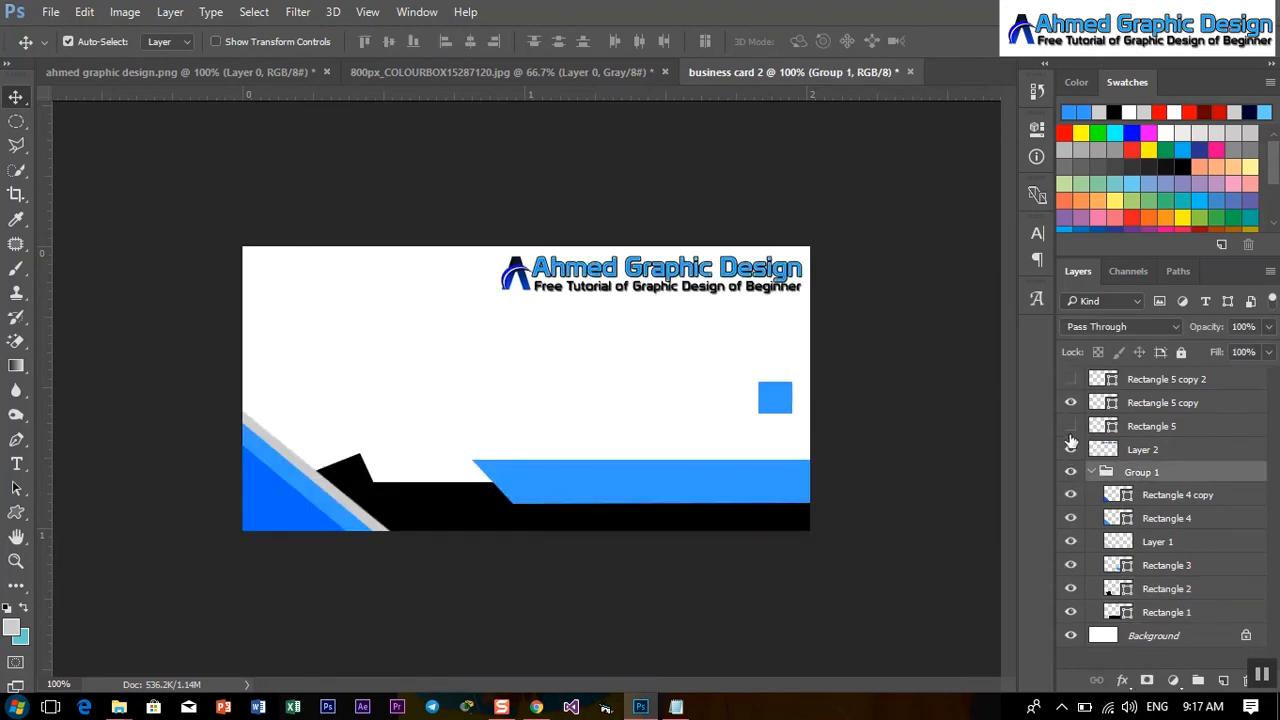
click(1071, 426)
click(1071, 379)
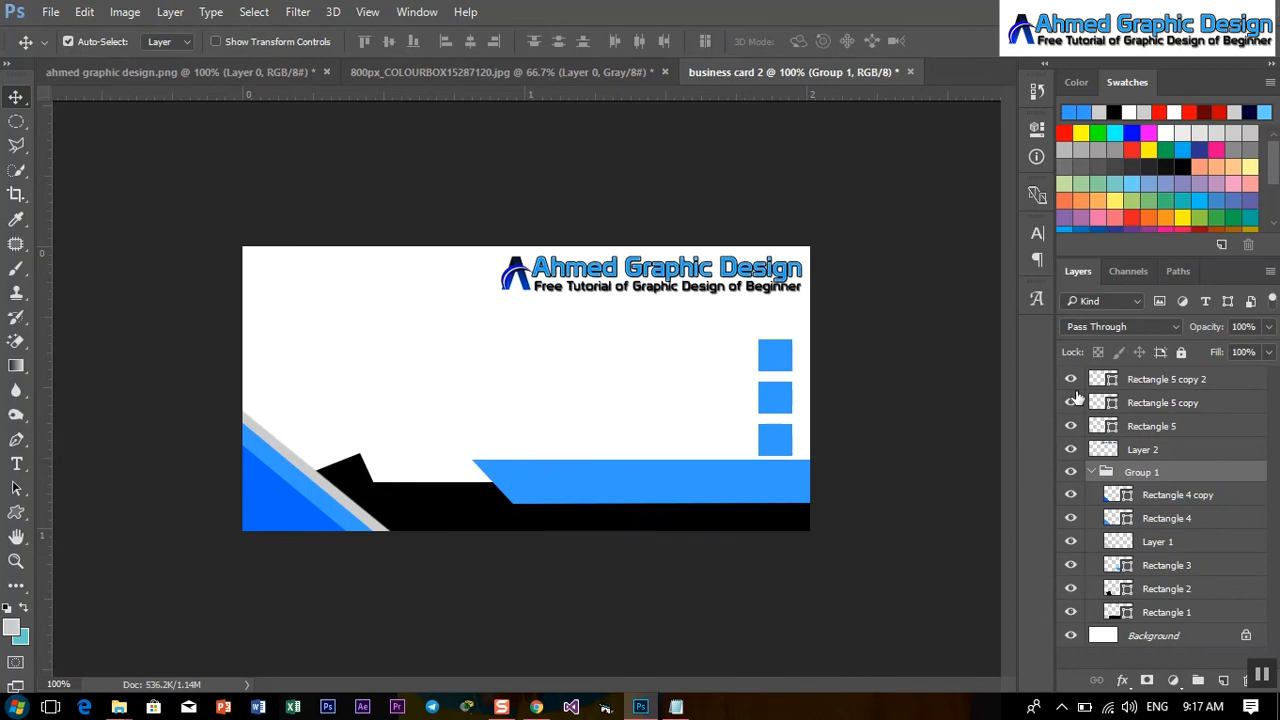
click(1094, 474)
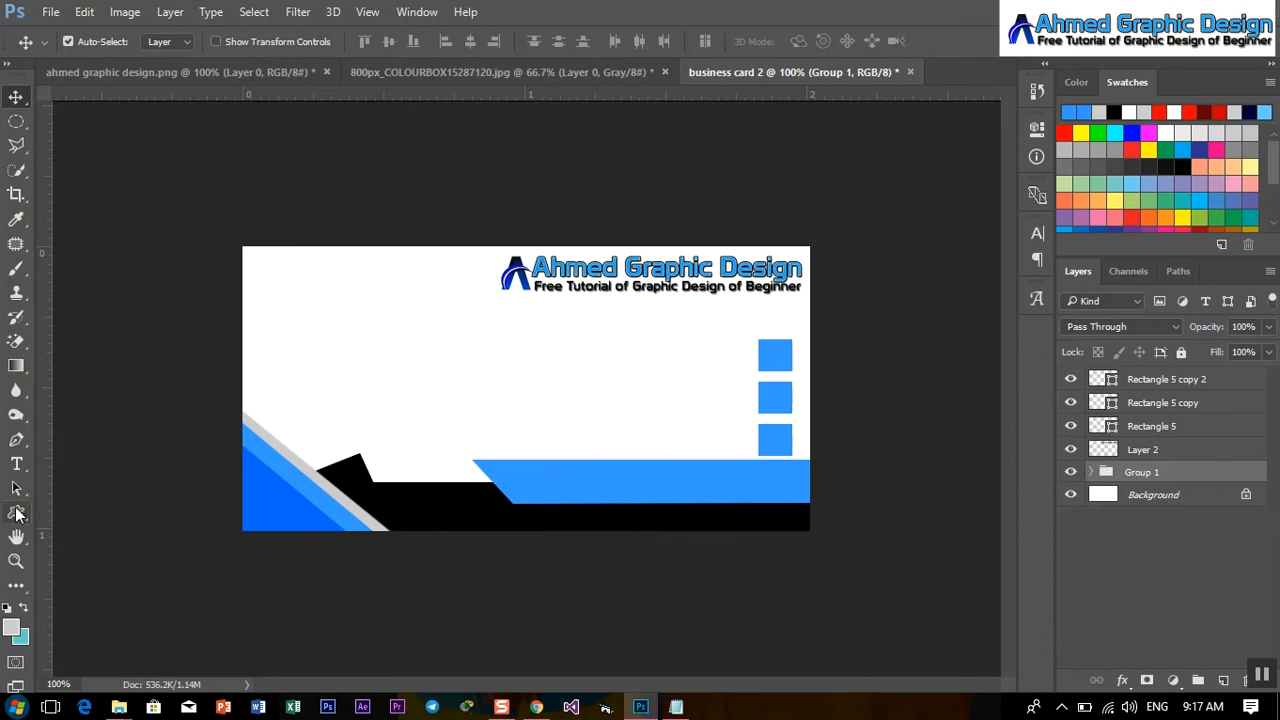
drag(16, 514, 127, 607)
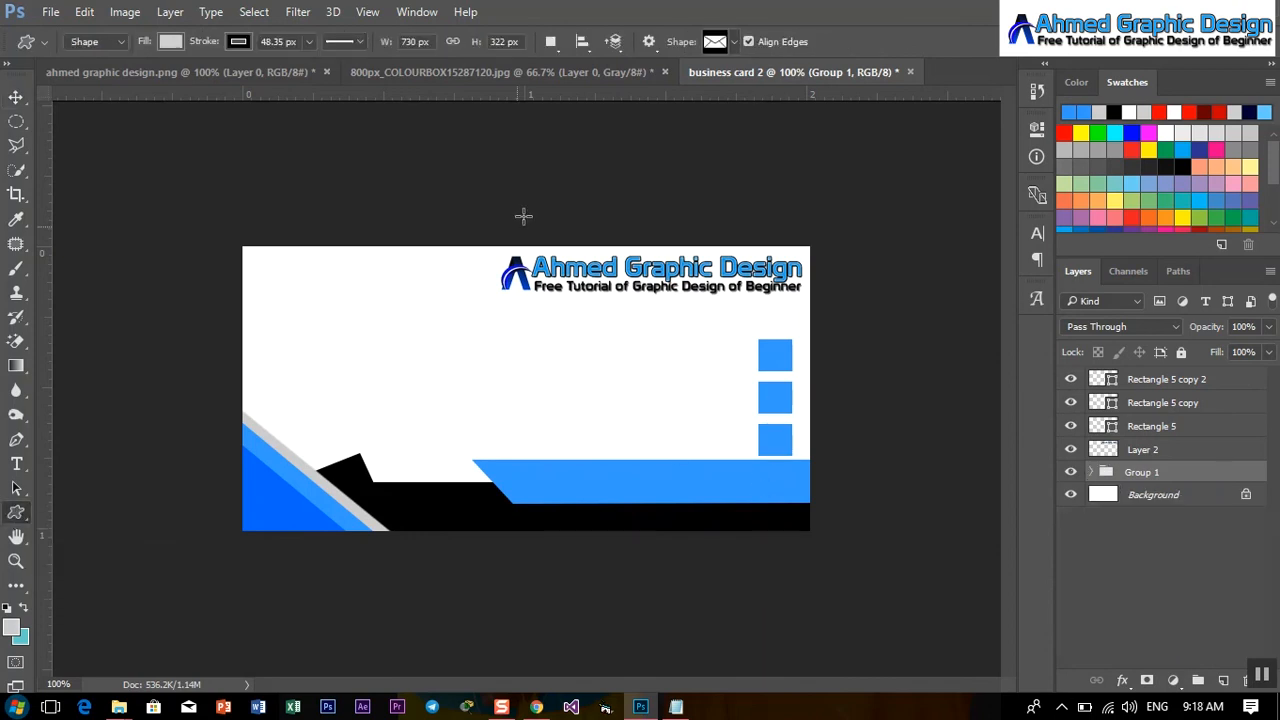
Draw an envelope custom shape over the top blue square.
click(736, 42)
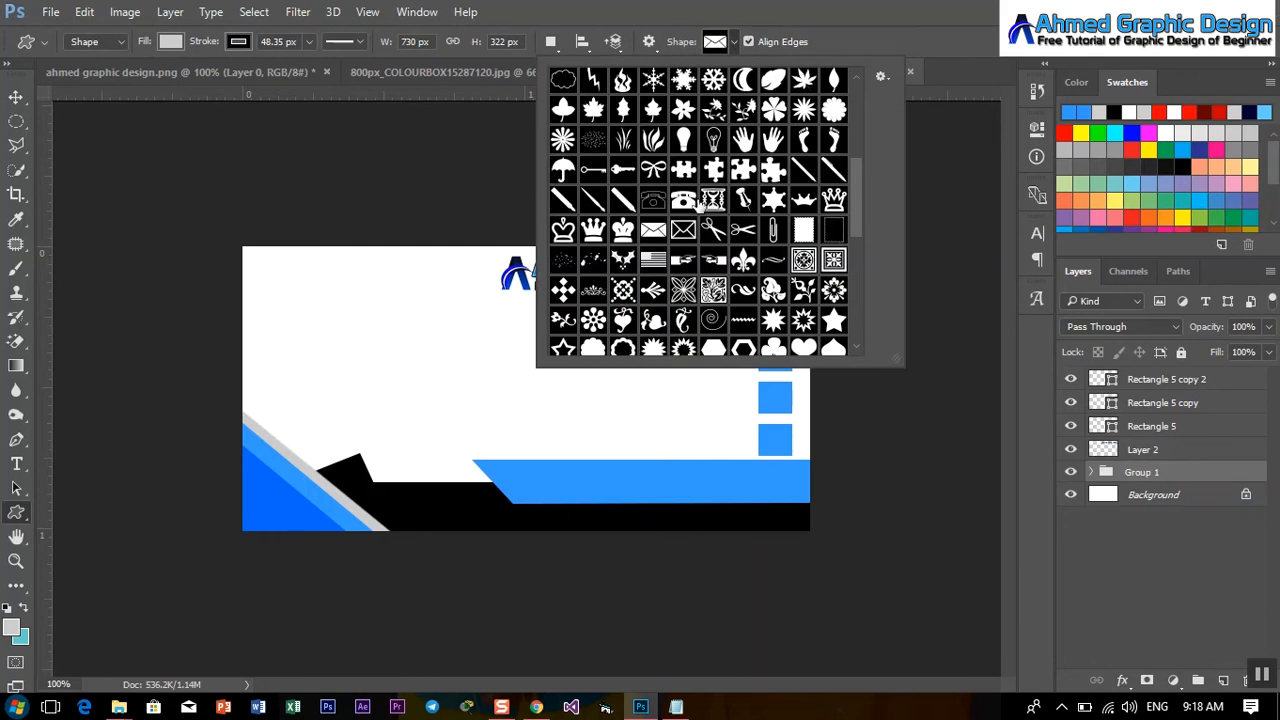
click(658, 231)
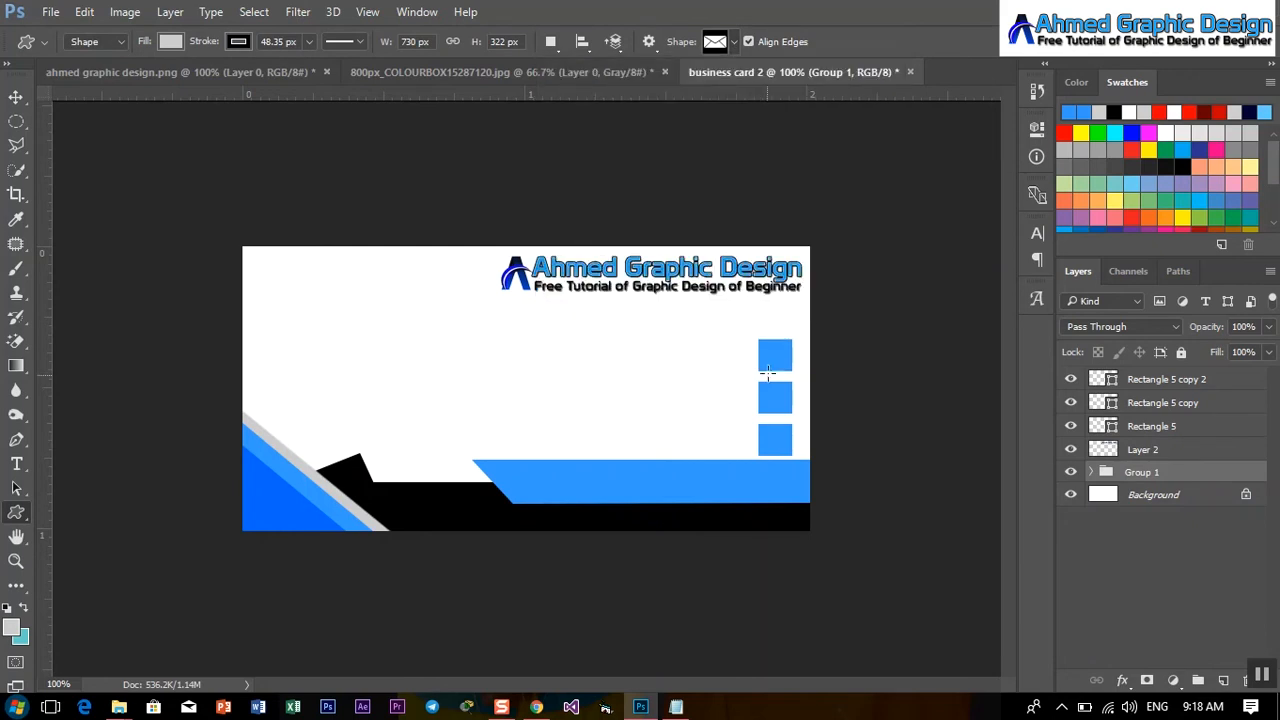
click(1148, 385)
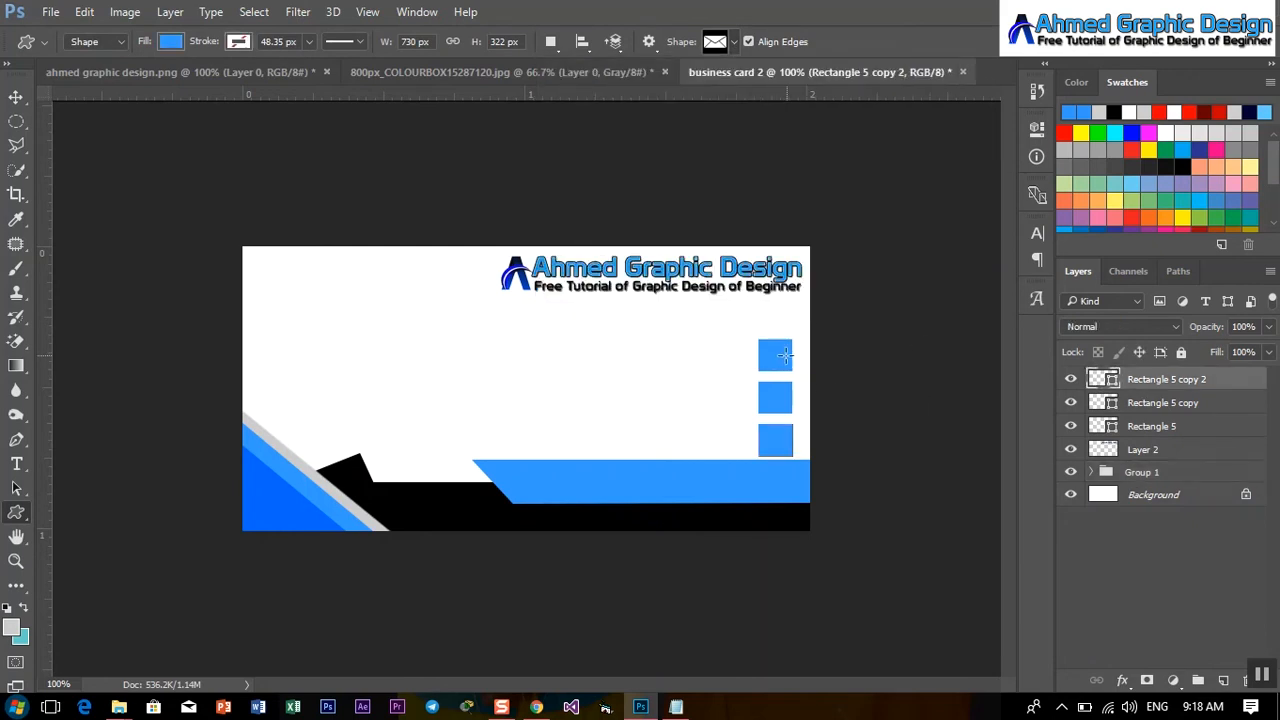
drag(768, 345, 790, 368)
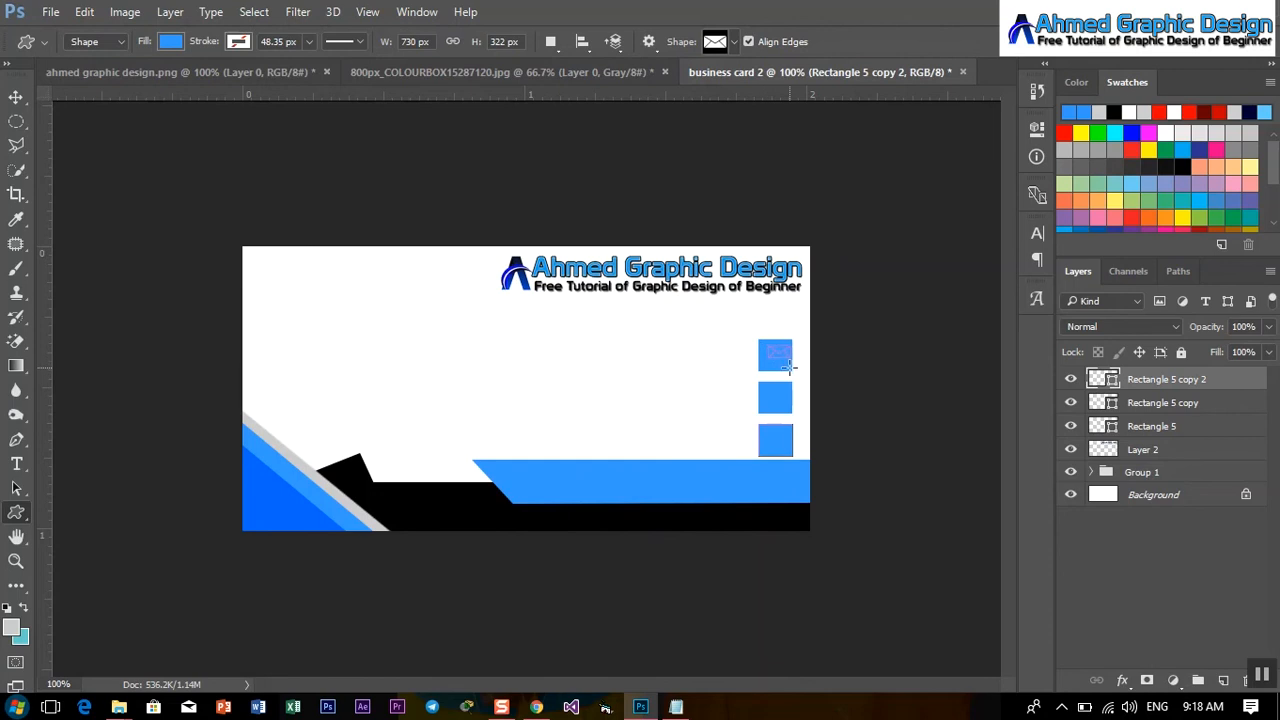
Fill the envelope white and centre it within the top blue square.
click(240, 42)
click(173, 41)
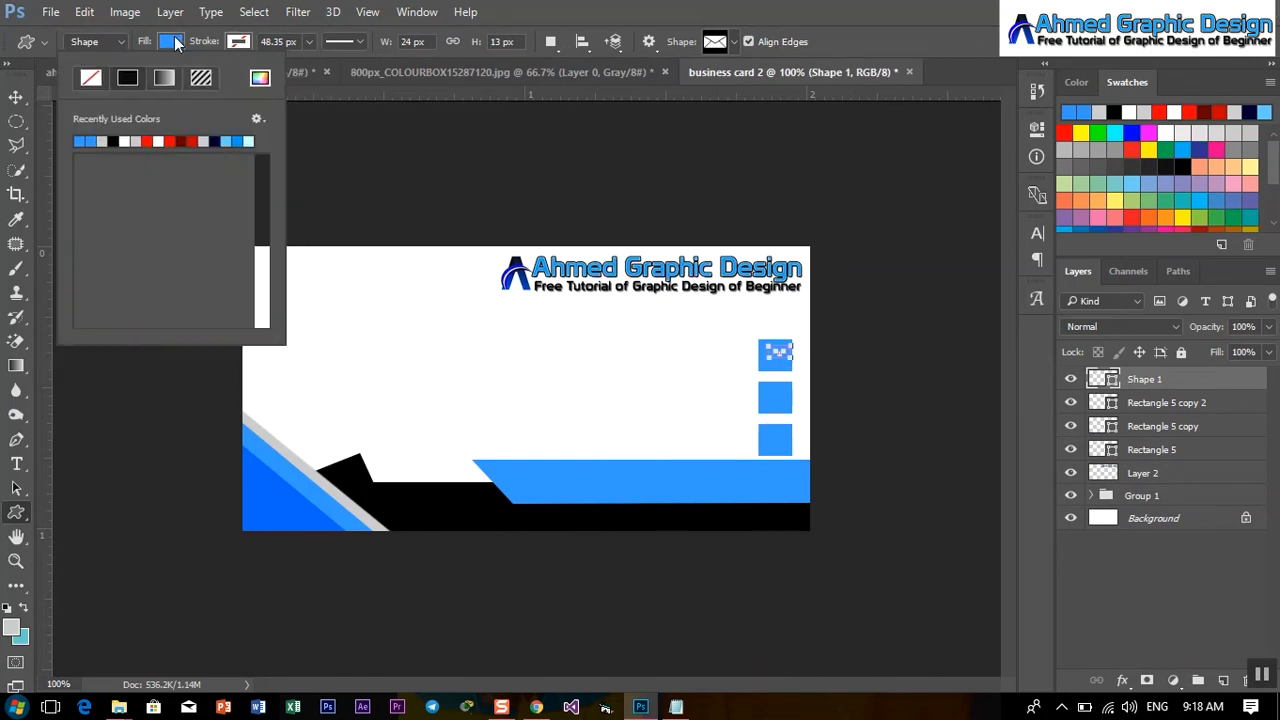
click(125, 141)
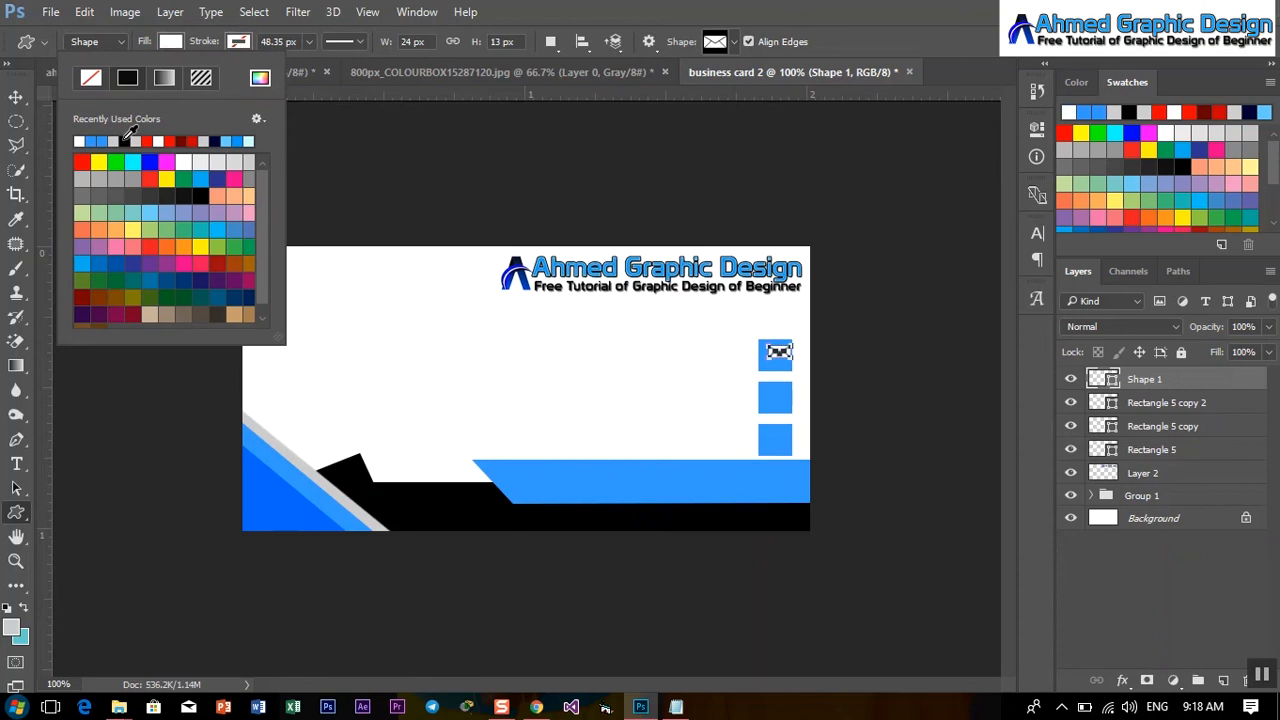
click(16, 97)
click(16, 97)
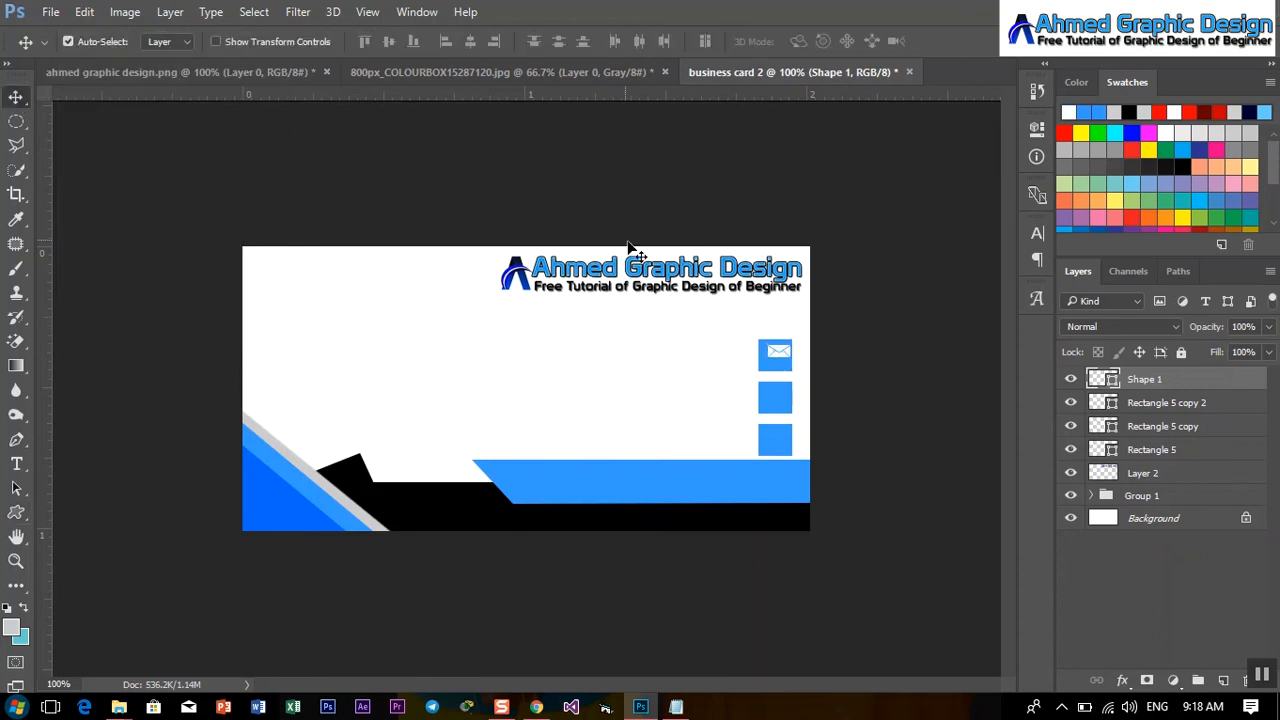
drag(773, 365, 773, 371)
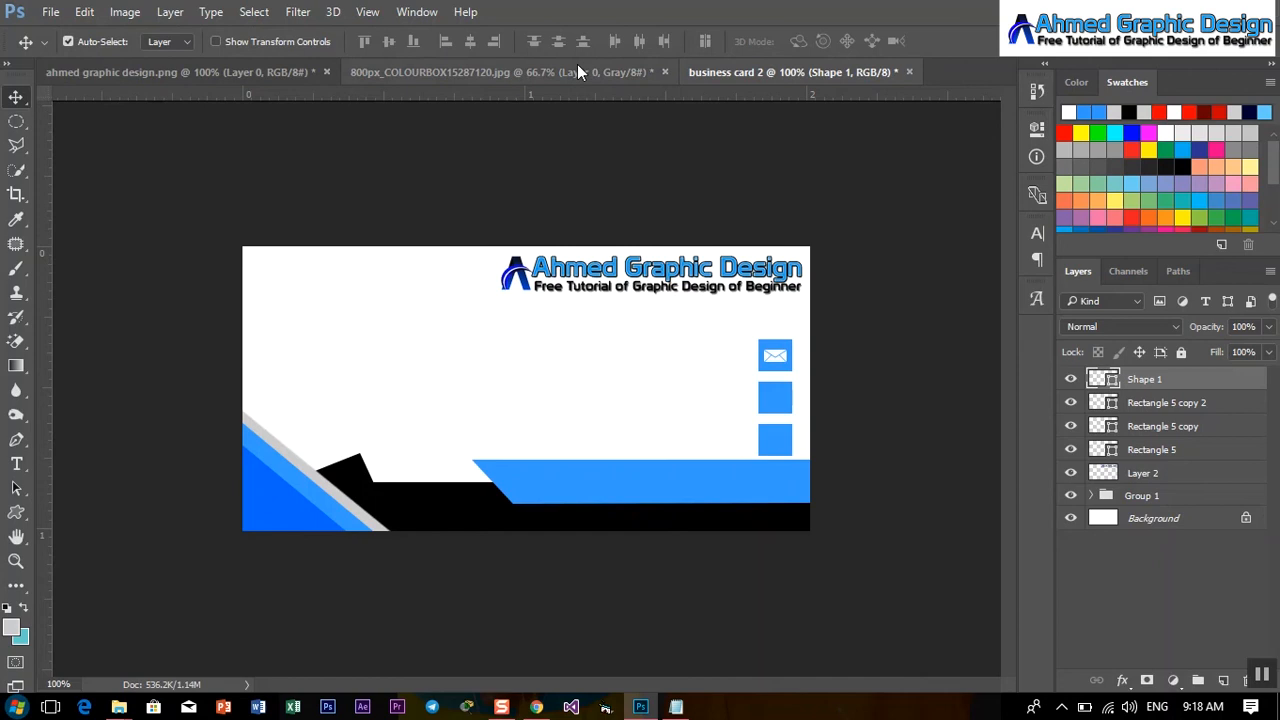
click(16, 512)
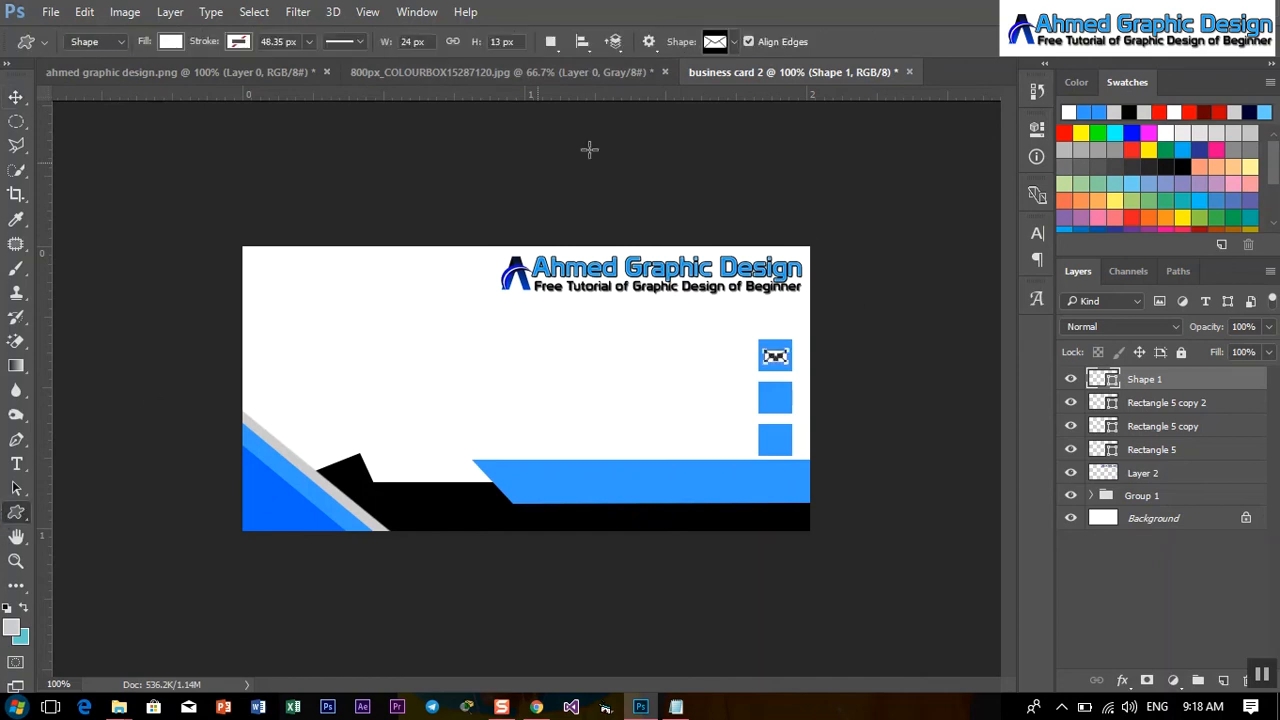
Draw a white globe icon (Shape 2) over the middle blue square.
click(735, 43)
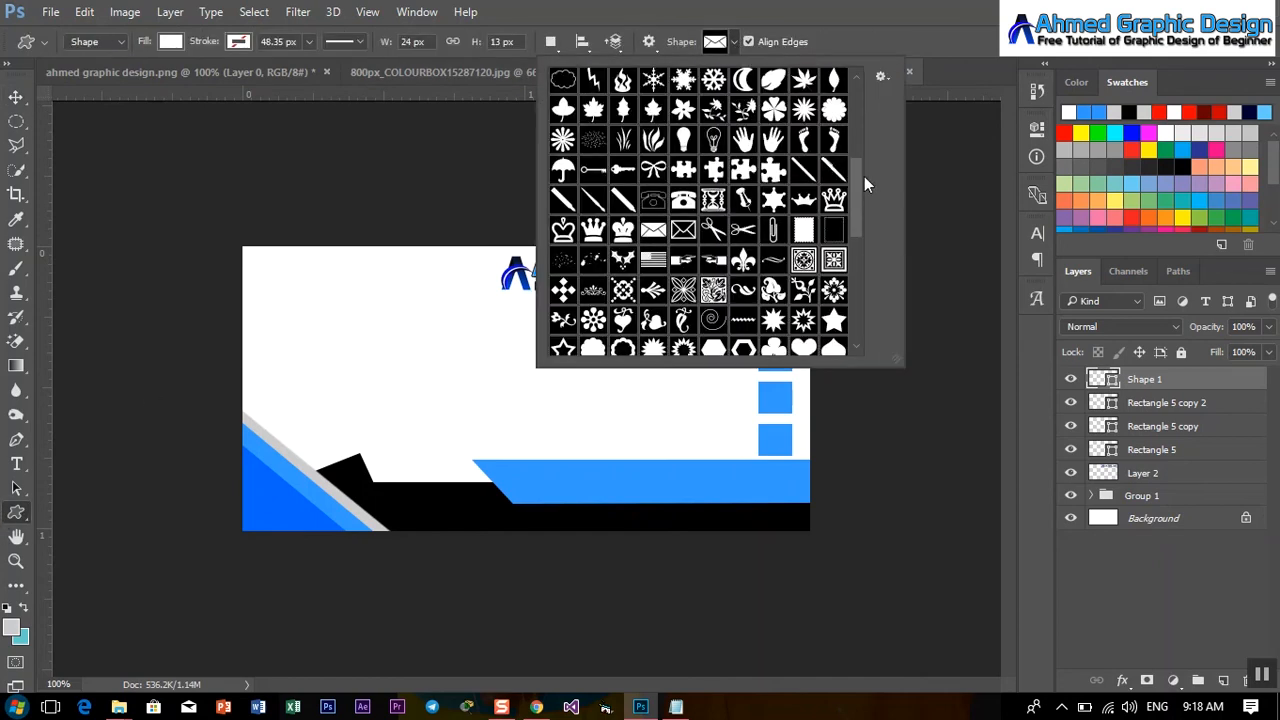
scroll(859, 234, down, 5)
double_click(686, 341)
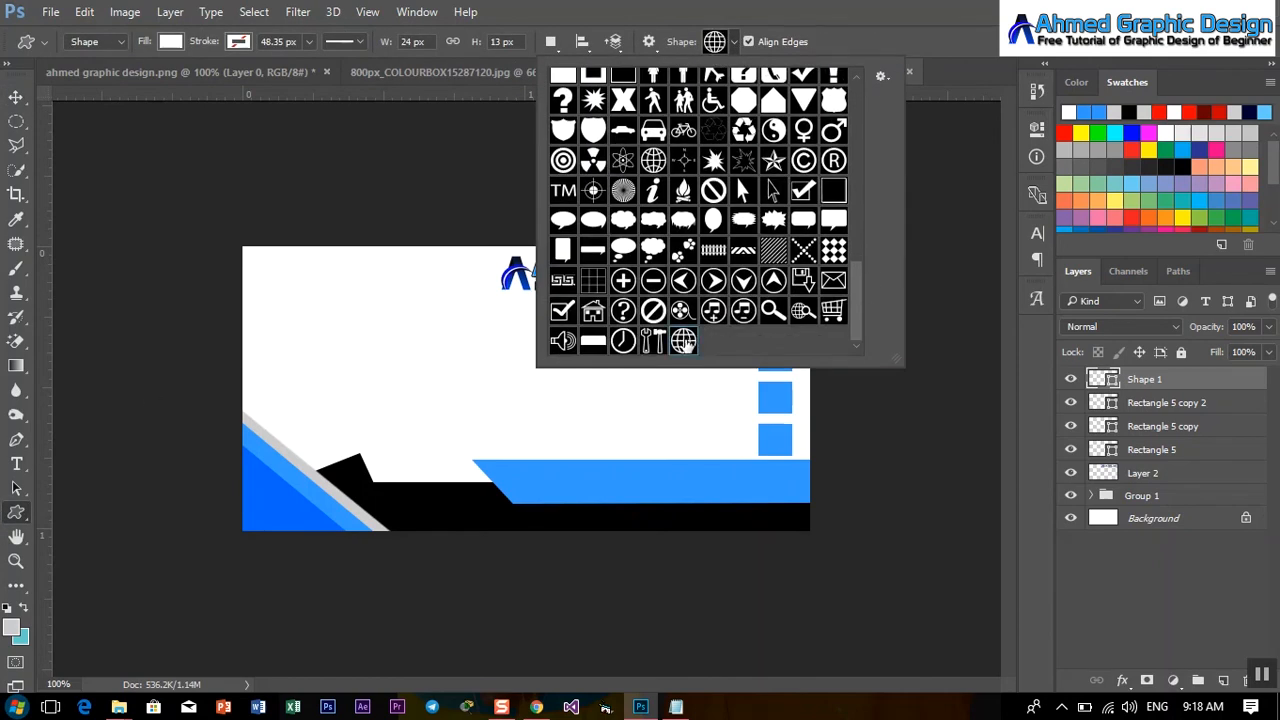
drag(767, 387, 788, 405)
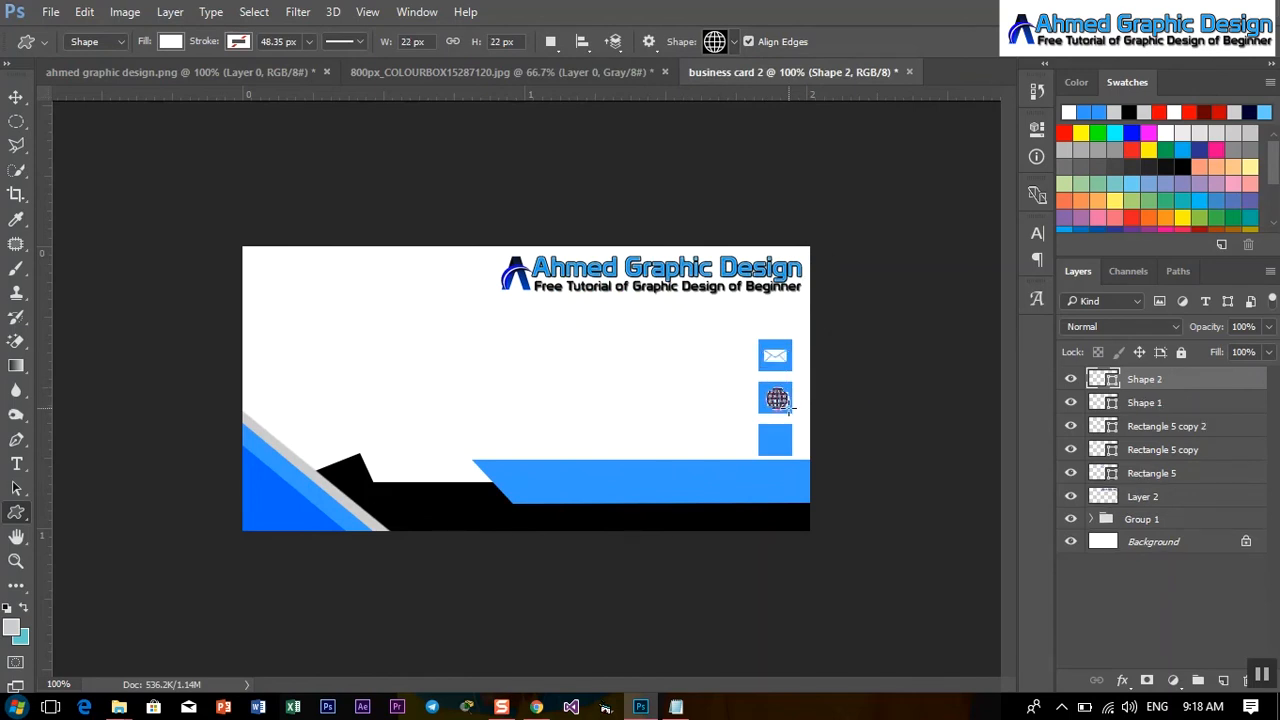
key(Return)
click(15, 98)
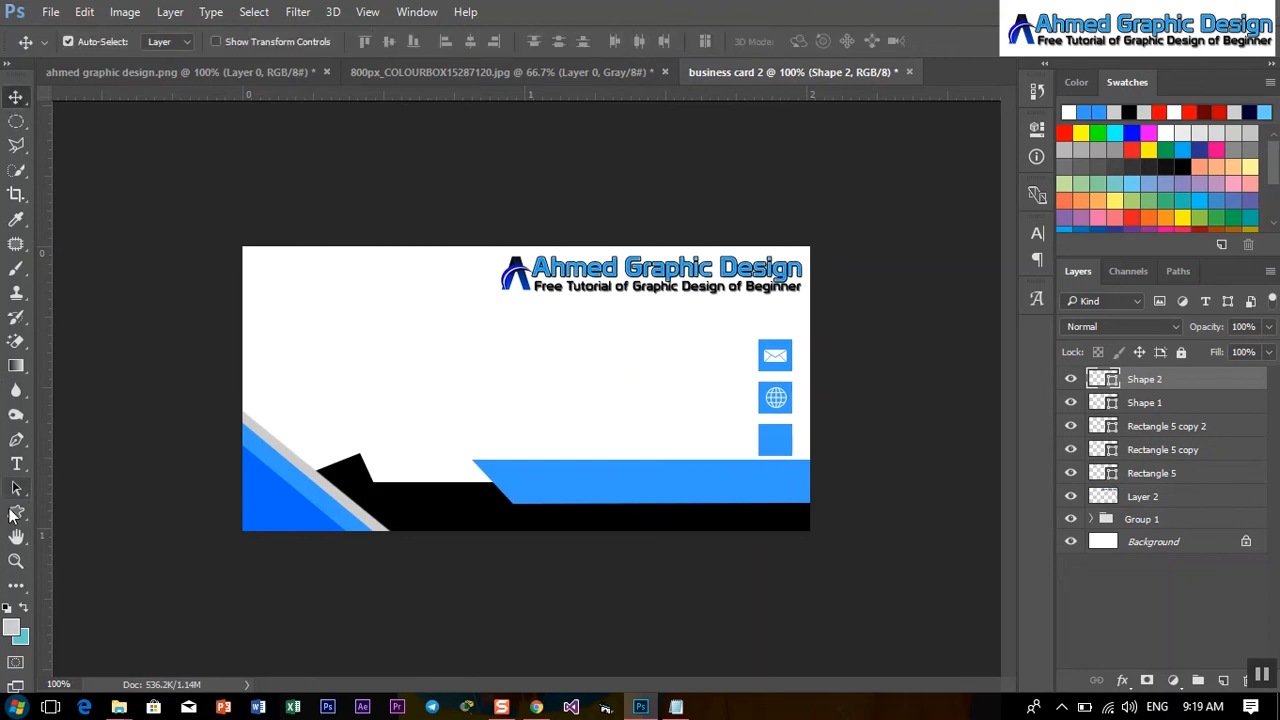
click(15, 512)
Draw a white phone icon (Shape 3) over the bottom blue square.
click(731, 47)
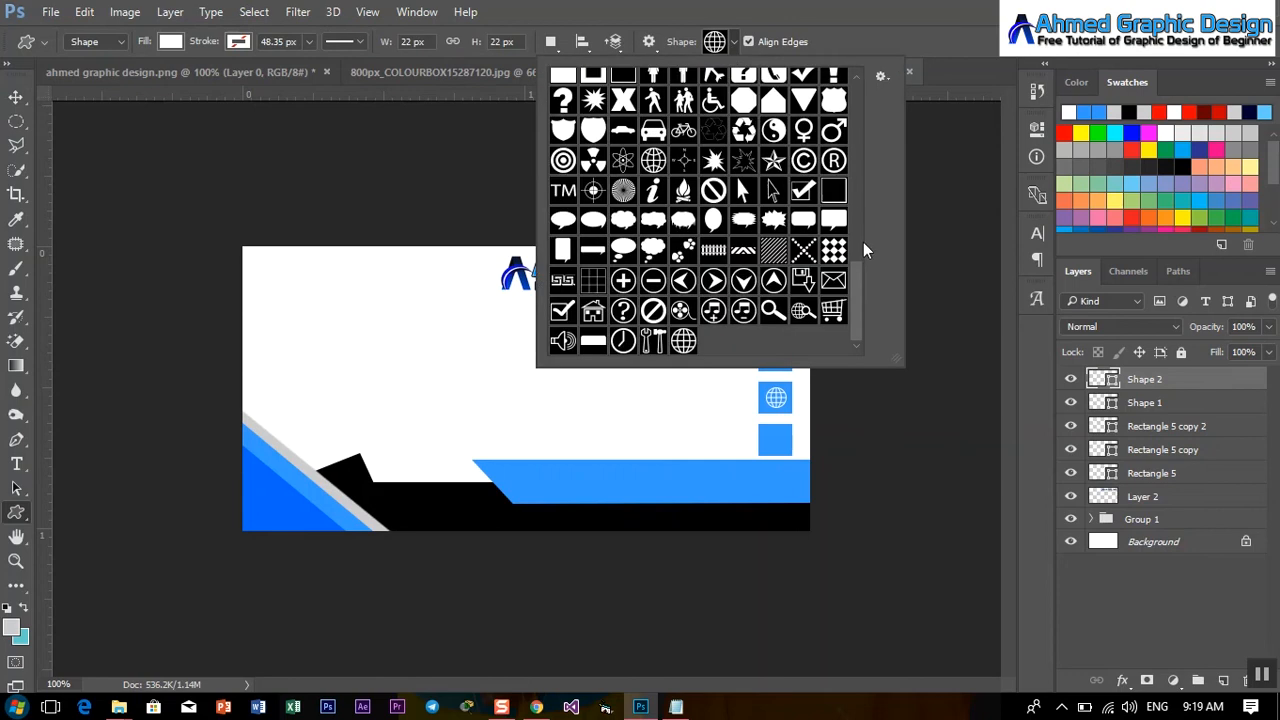
drag(858, 271, 840, 238)
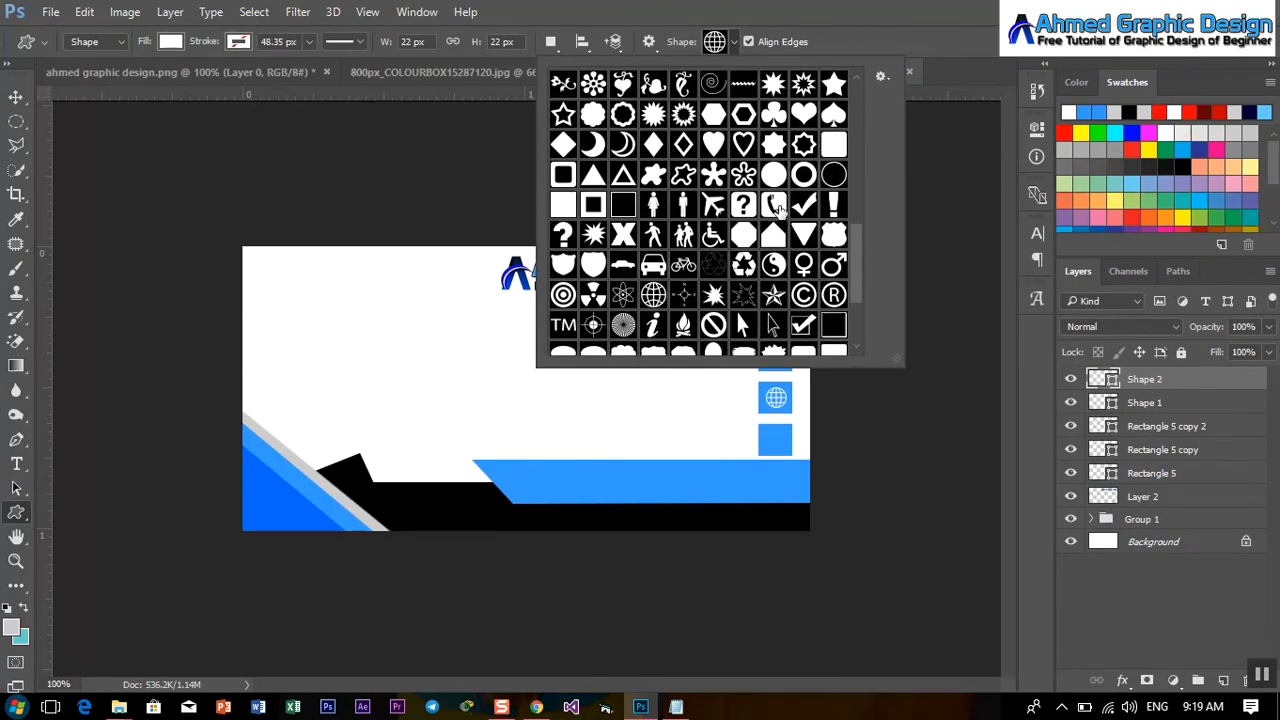
double_click(777, 206)
drag(759, 431, 787, 455)
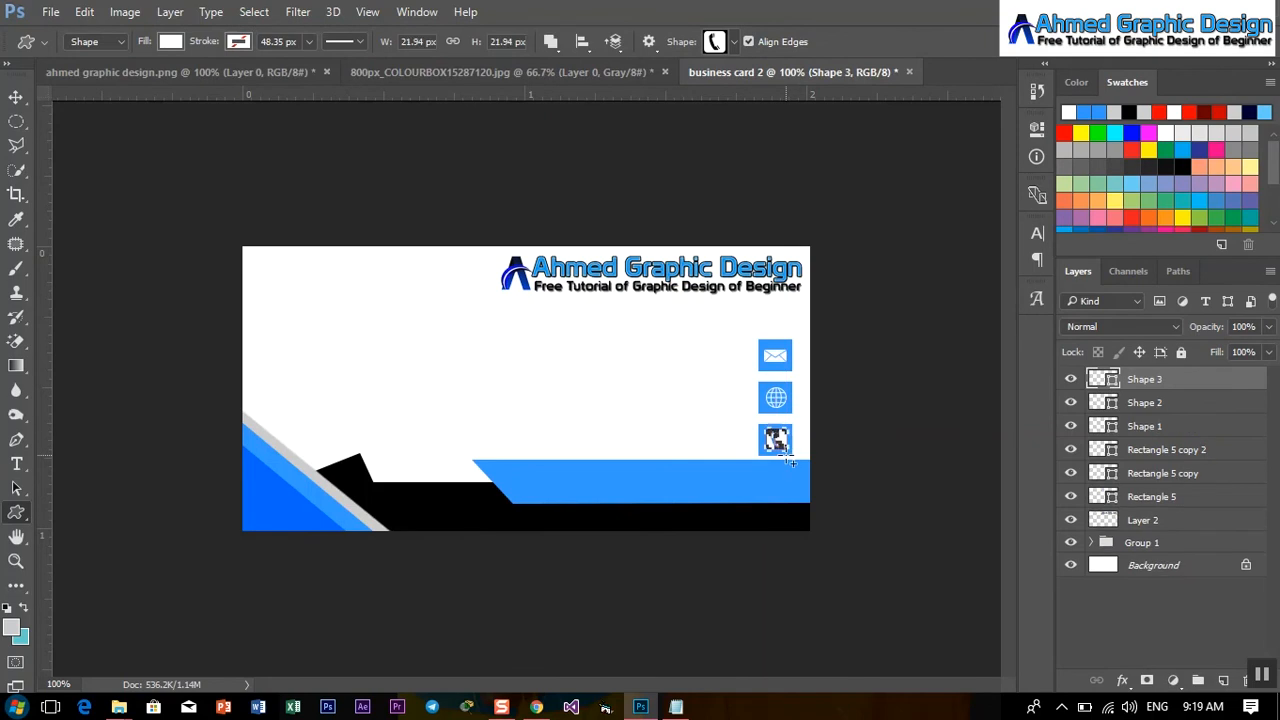
click(16, 97)
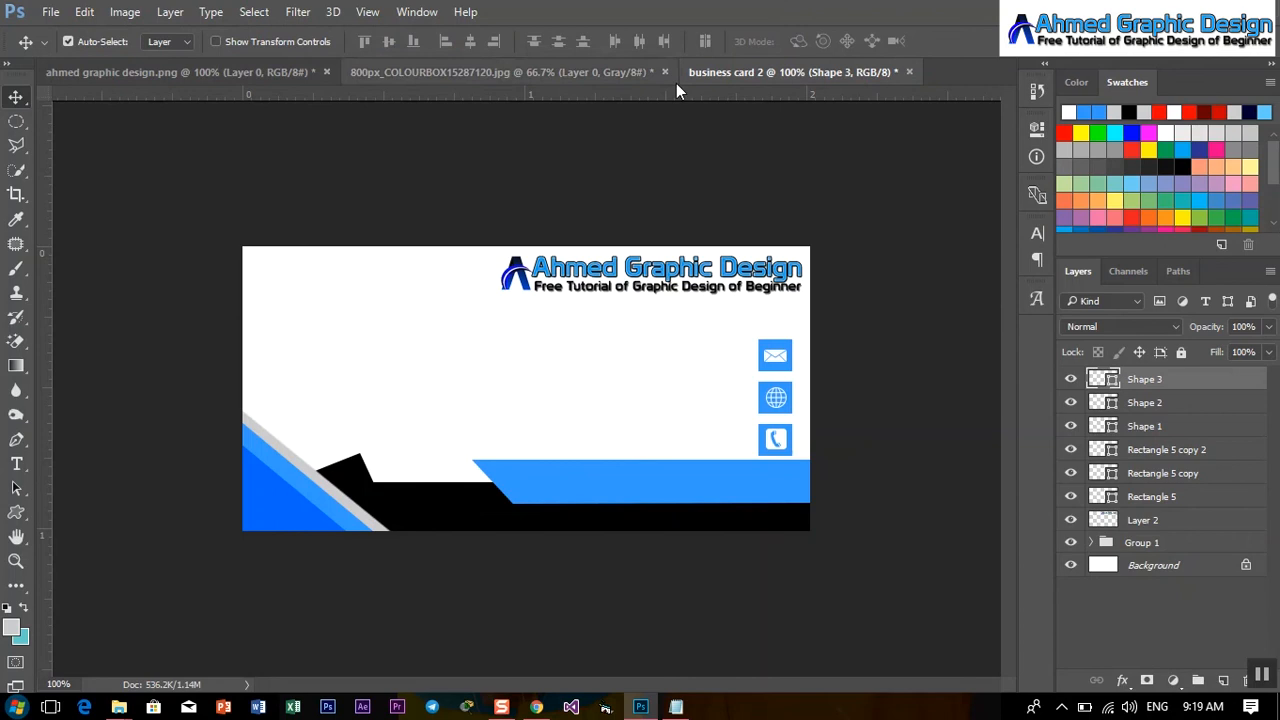
Draw a white 28 × 24 px house icon on the blue bar and nudge it up-left.
click(16, 513)
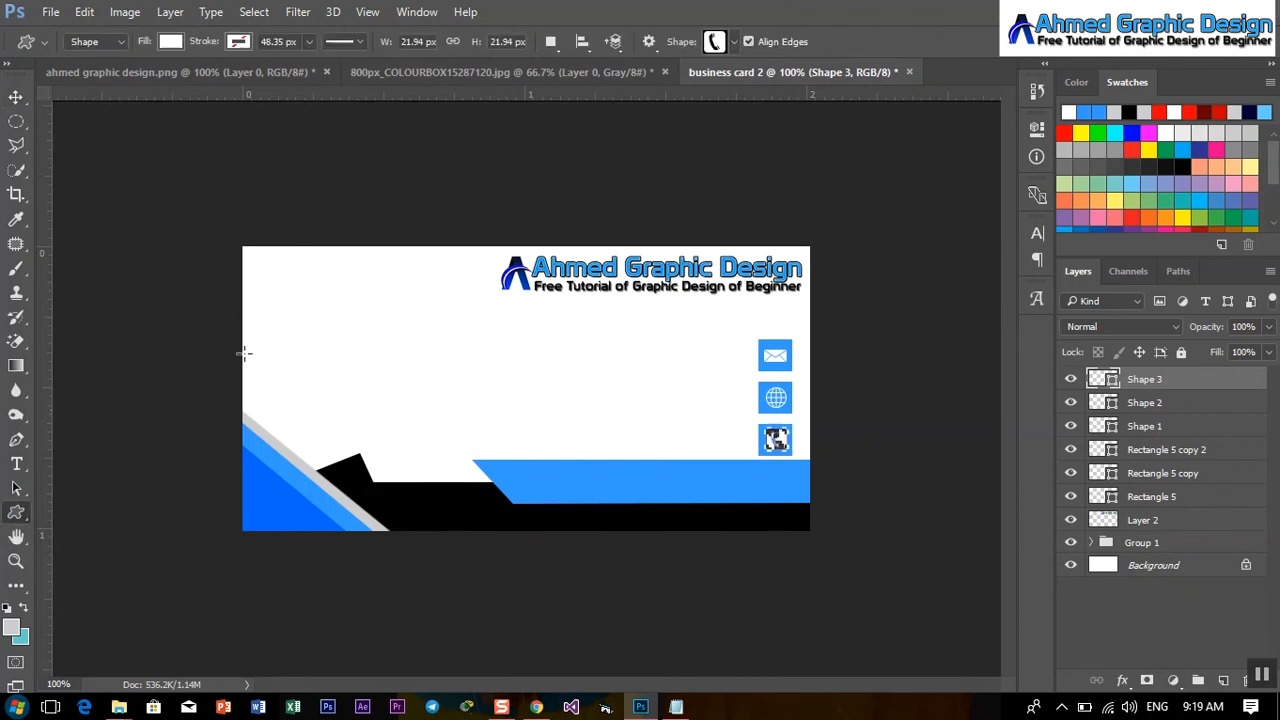
click(734, 41)
drag(859, 234, 874, 358)
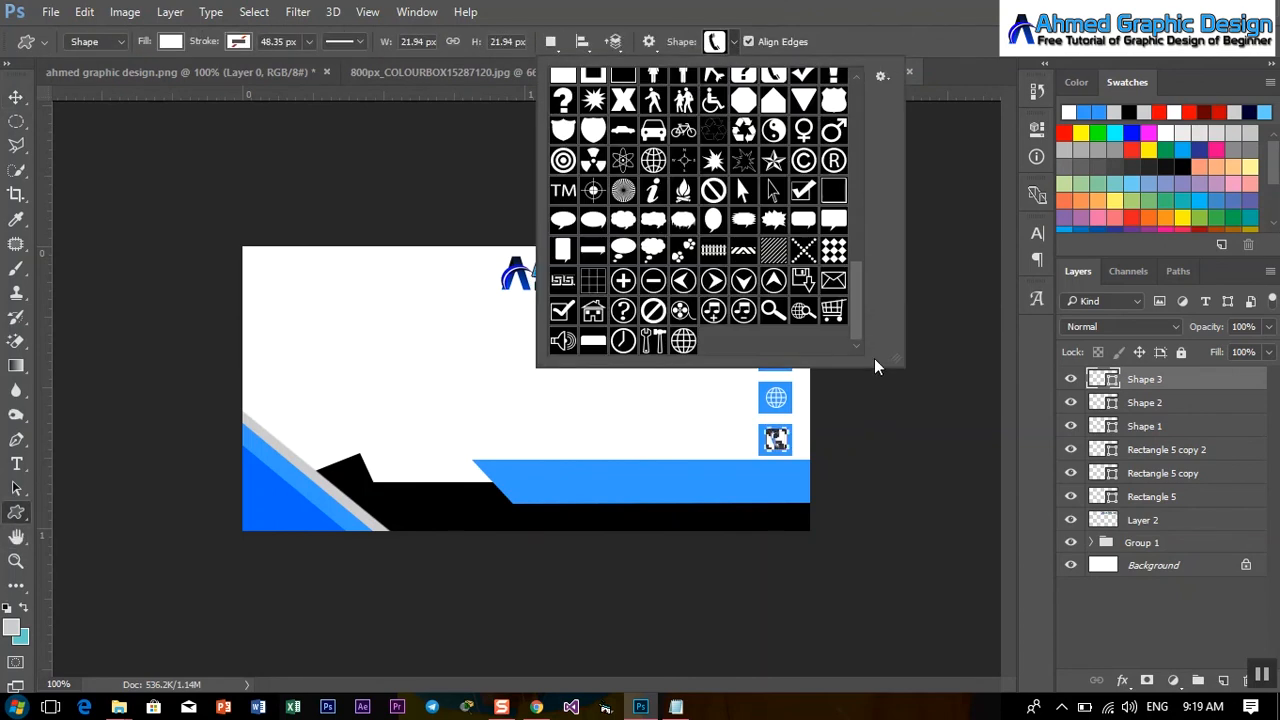
mouse_move(857, 309)
mouse_down()
mouse_move(861, 245)
mouse_move(857, 318)
mouse_up()
double_click(593, 311)
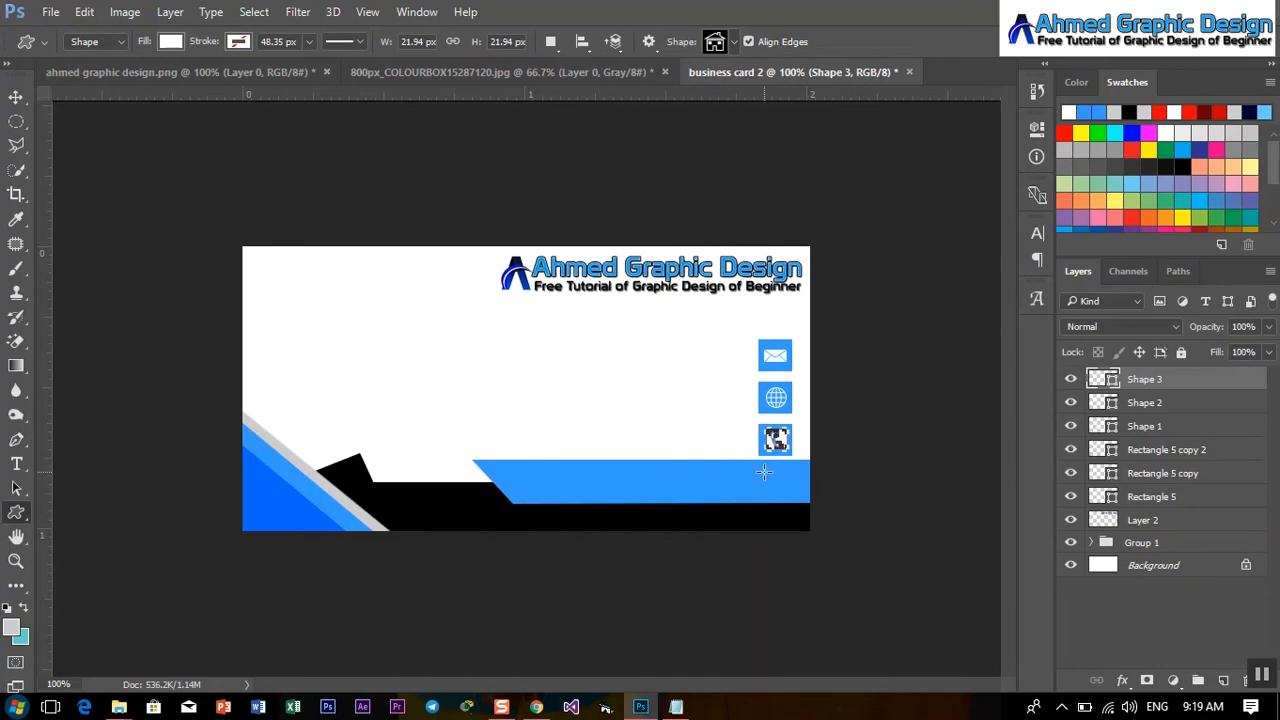
drag(764, 472, 789, 499)
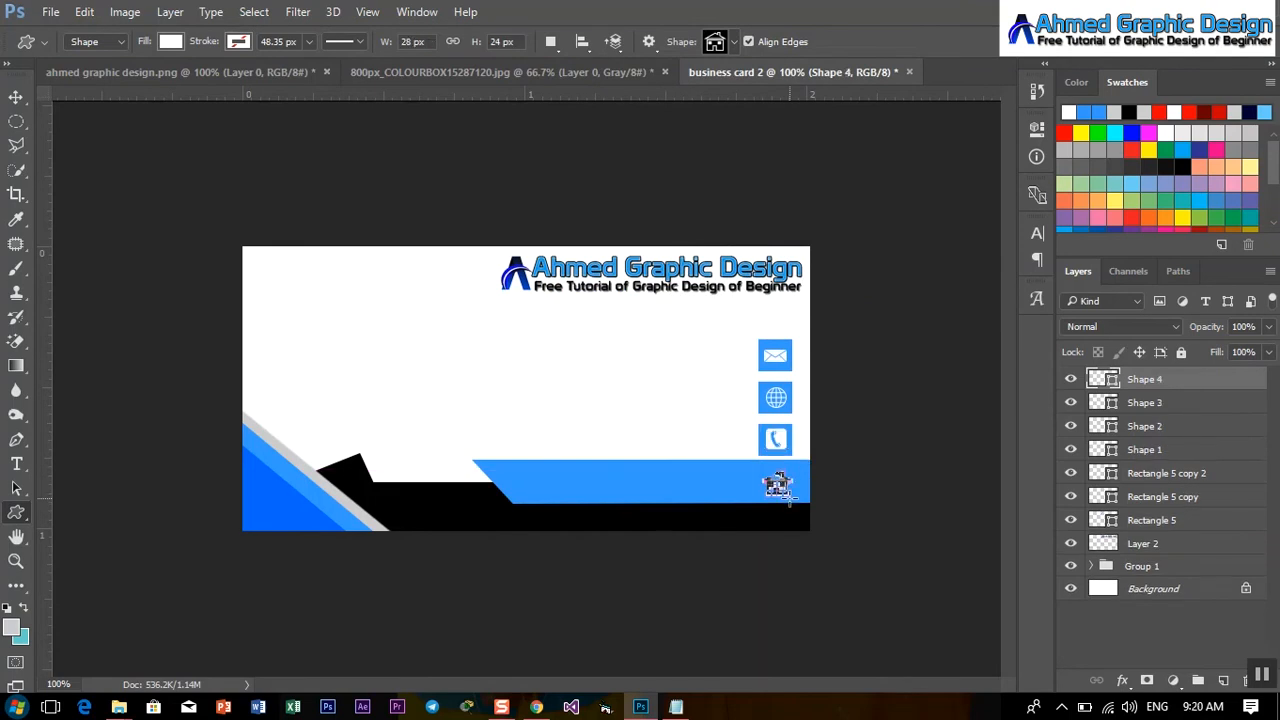
click(14, 97)
key(Left)
key(Up)
key(Up)
key(Up)
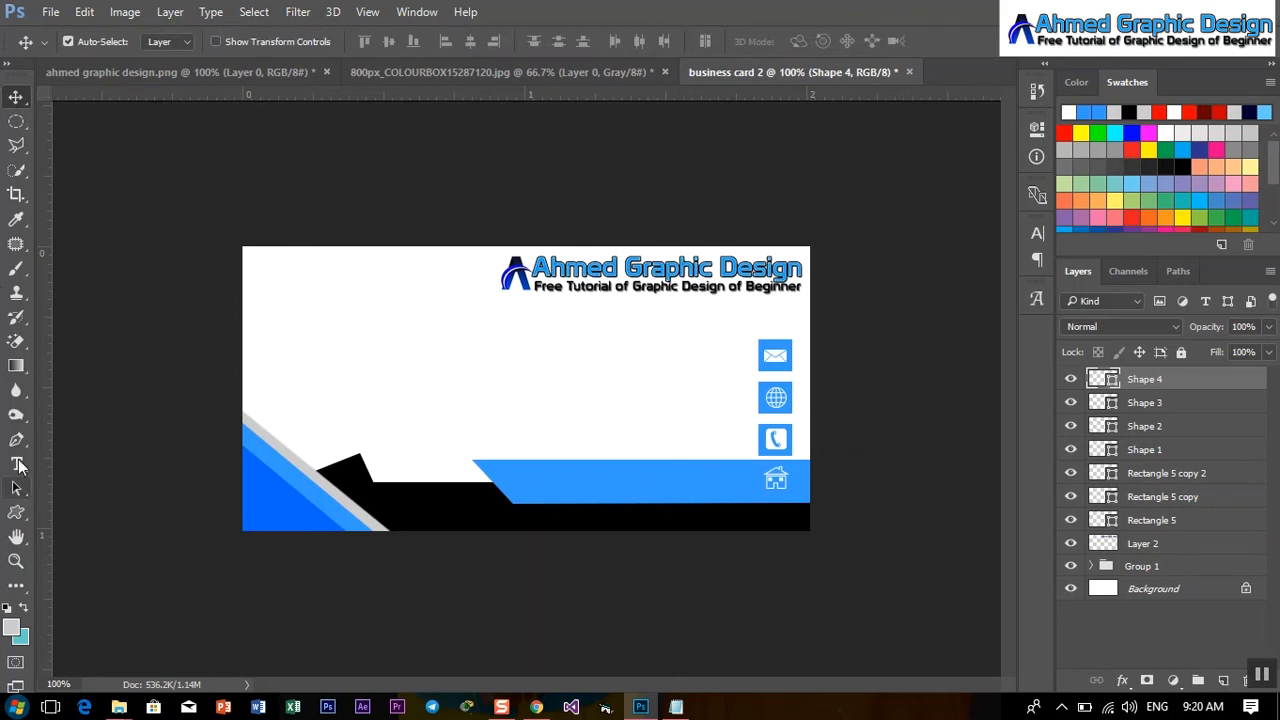
Type the e-mail address as a new text line beside the envelope icon.
click(16, 463)
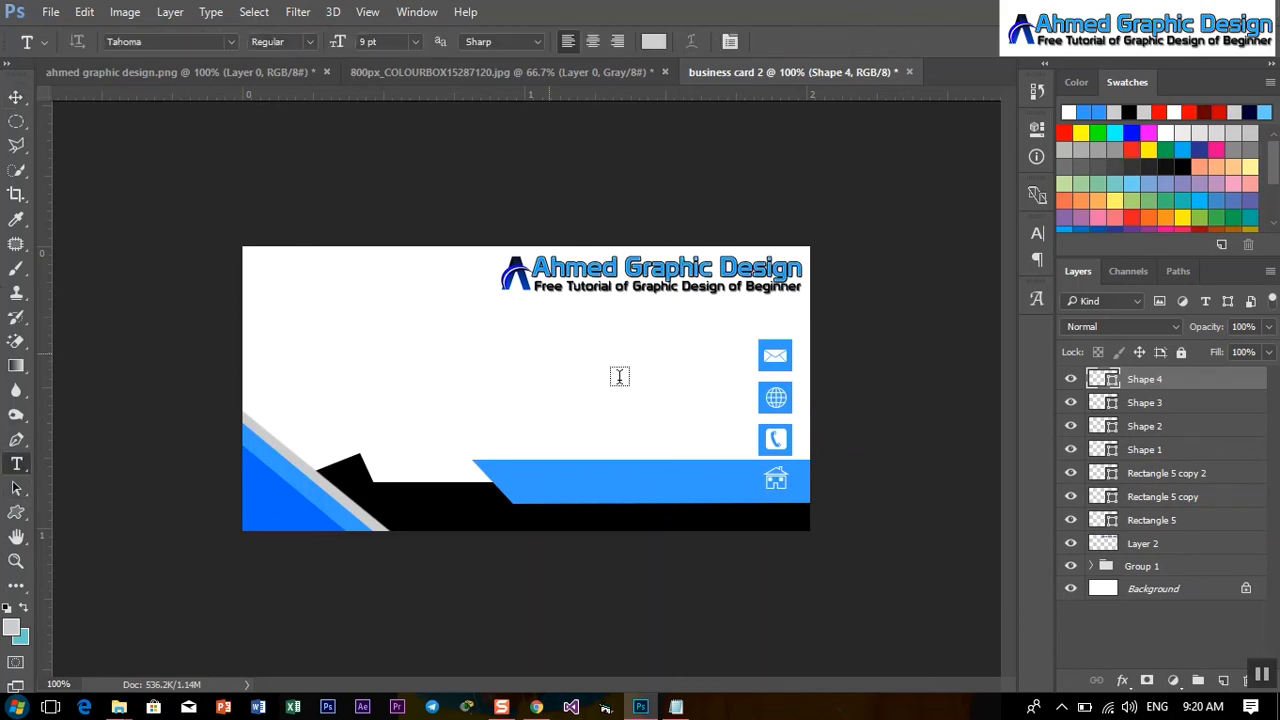
click(599, 352)
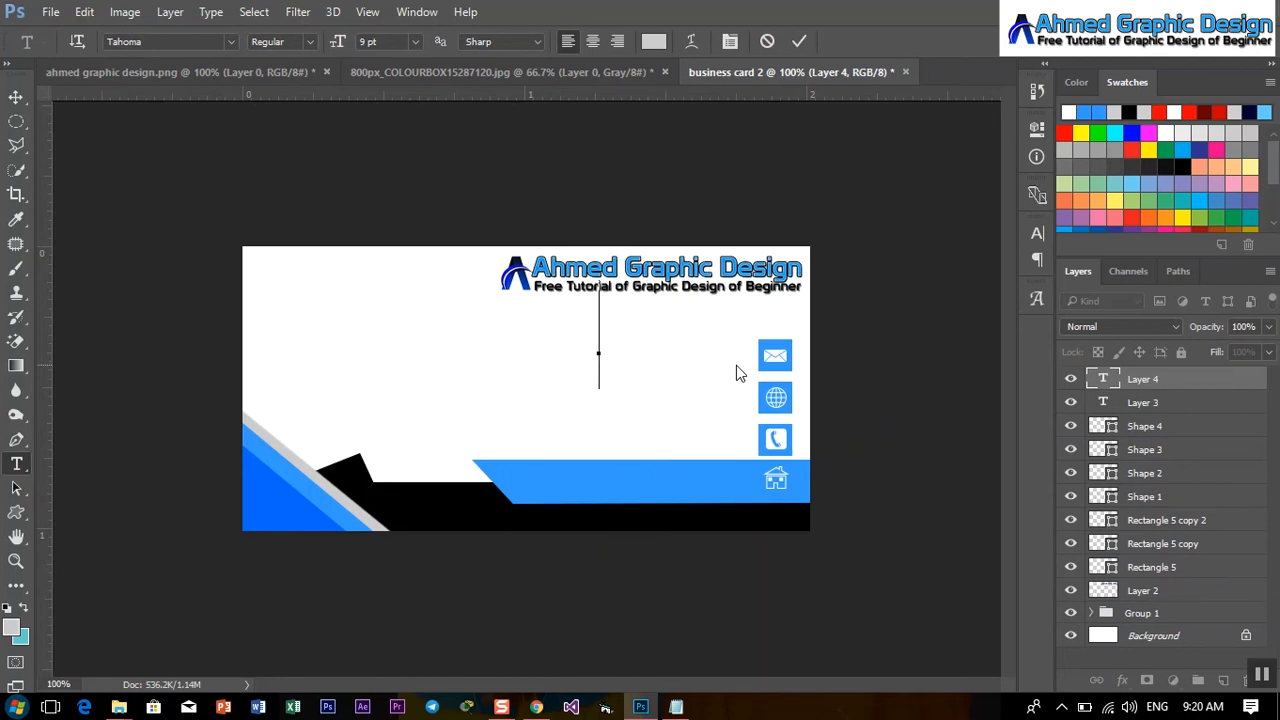
click(766, 40)
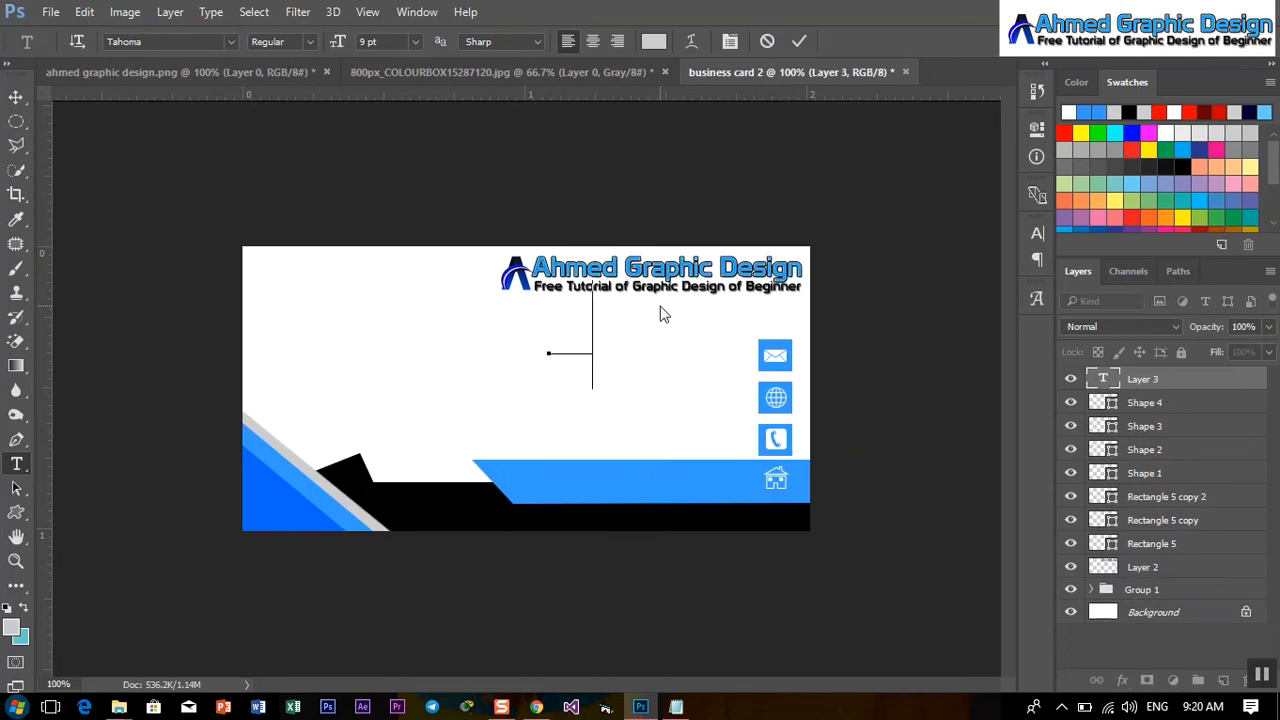
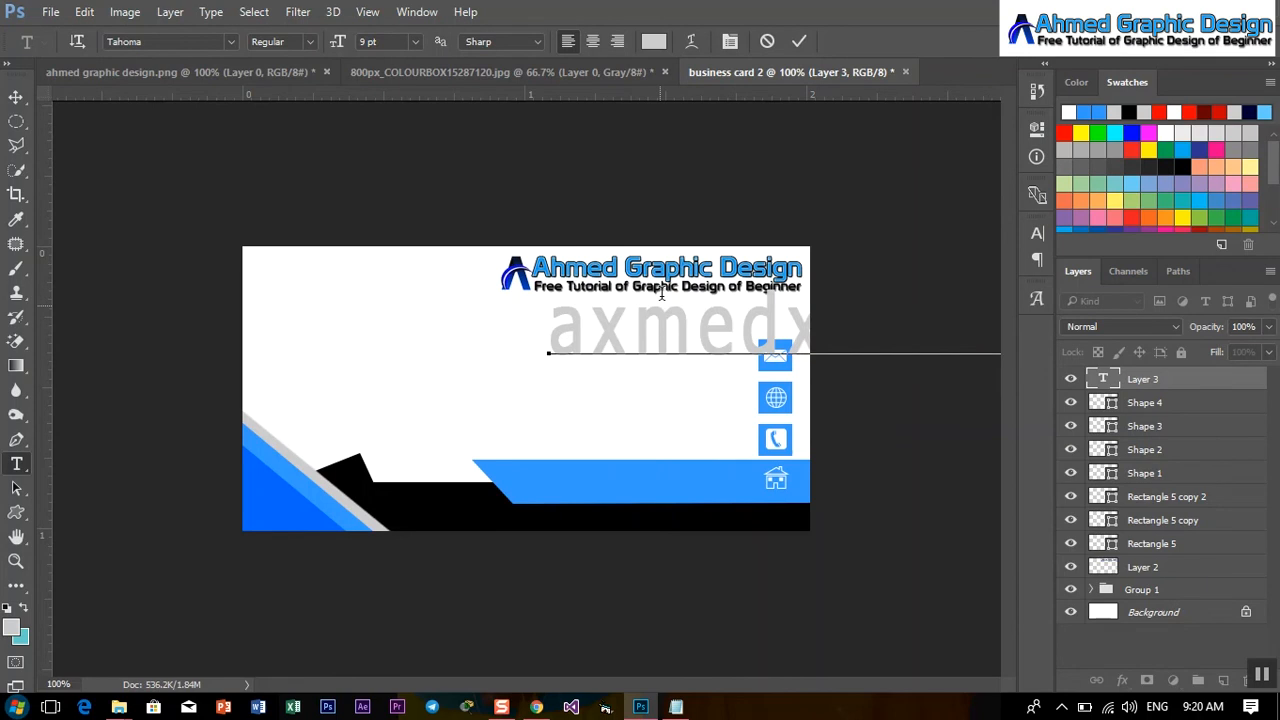
click(804, 39)
Scale the e-mail text down to about 14% with Free Transform.
key(ctrl+t)
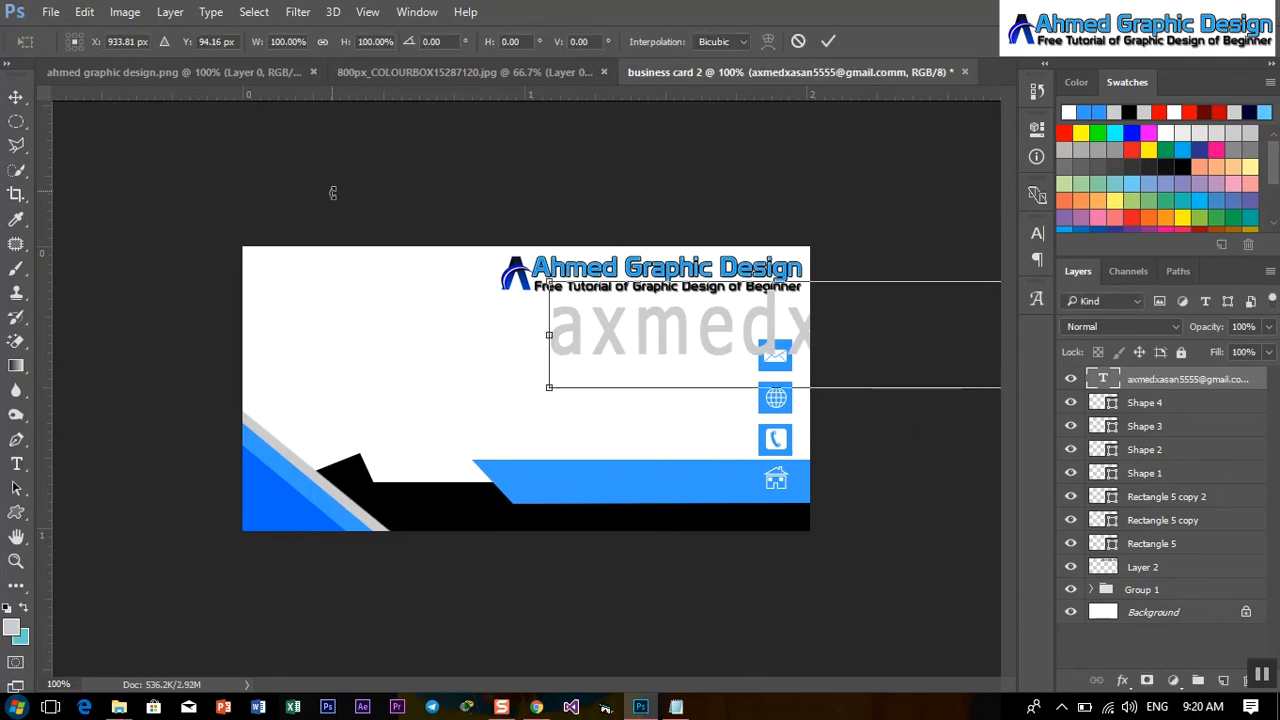
drag(549, 282, 505, 358)
drag(446, 313, 610, 363)
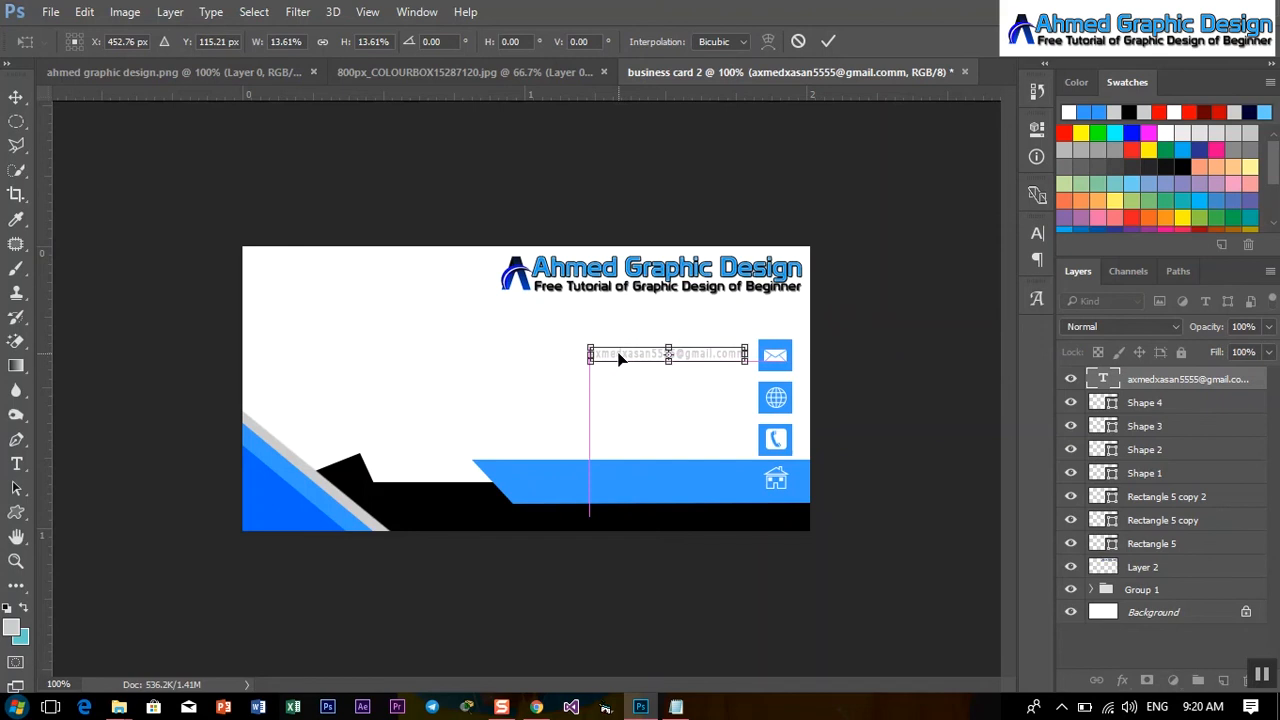
click(830, 39)
key(t)
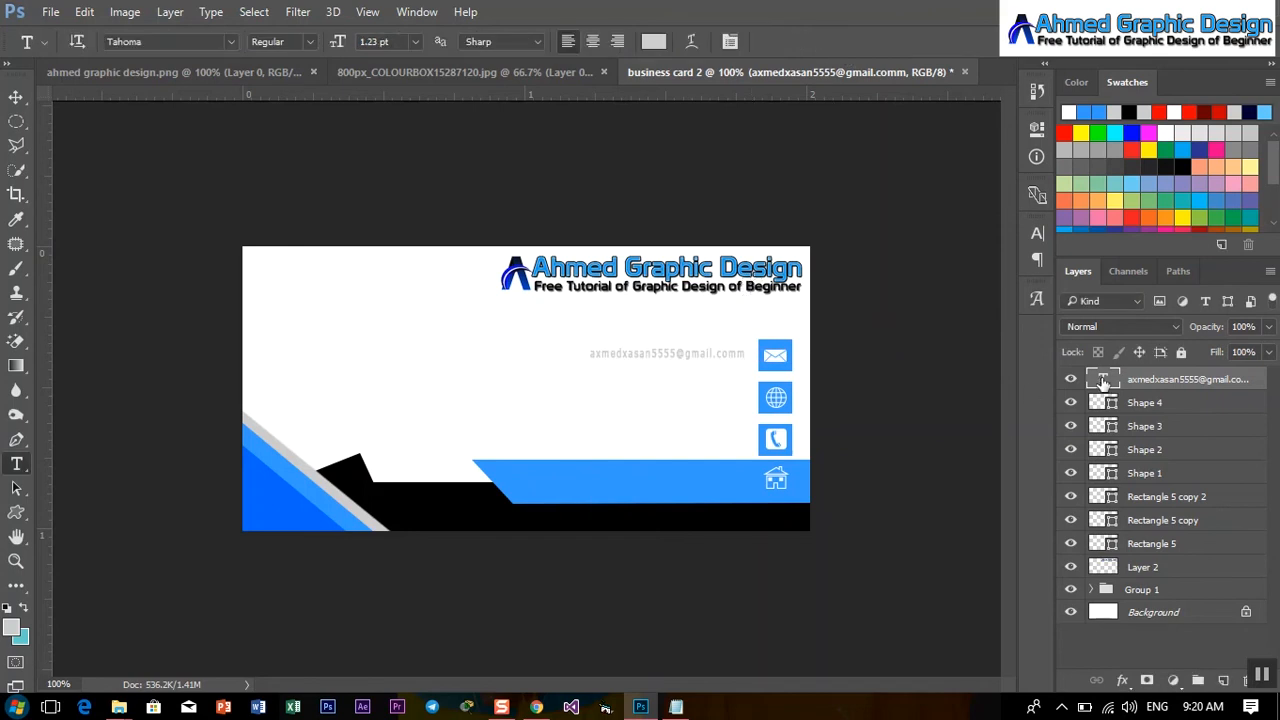
Recolour the e-mail text blue #3399ff by sampling the card's blue.
double_click(1103, 380)
click(653, 41)
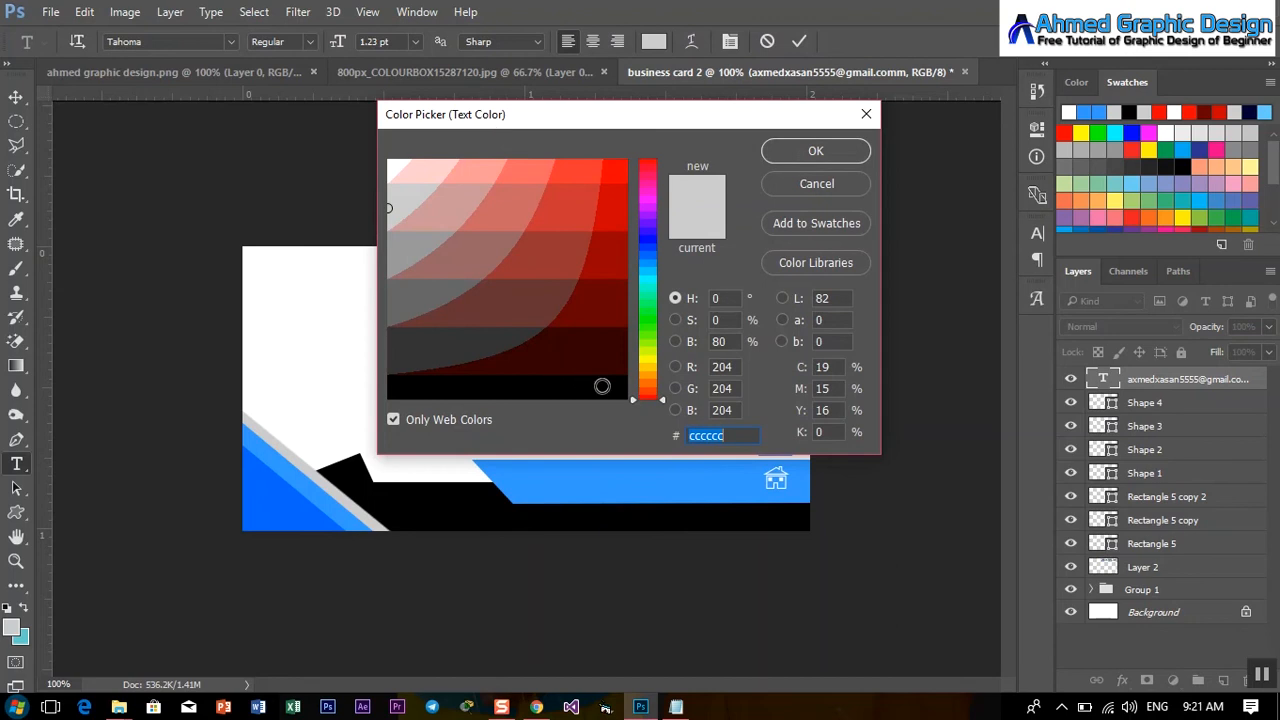
click(643, 488)
click(820, 151)
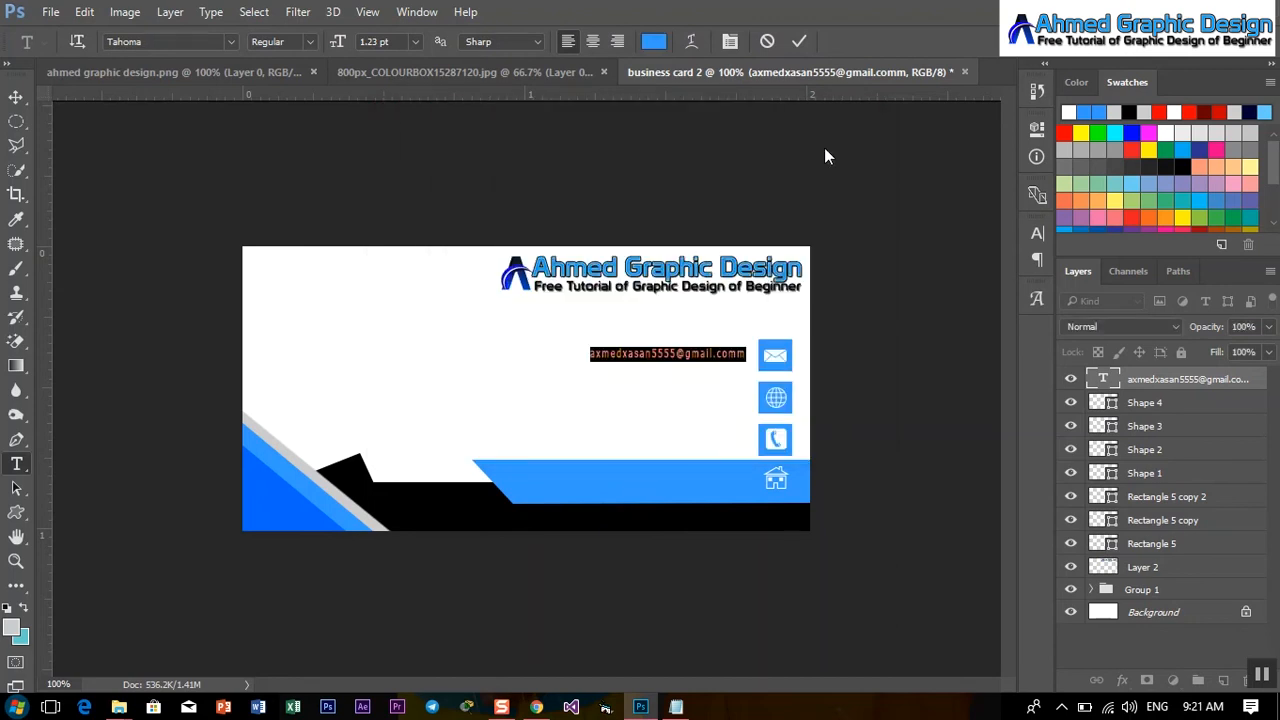
click(798, 41)
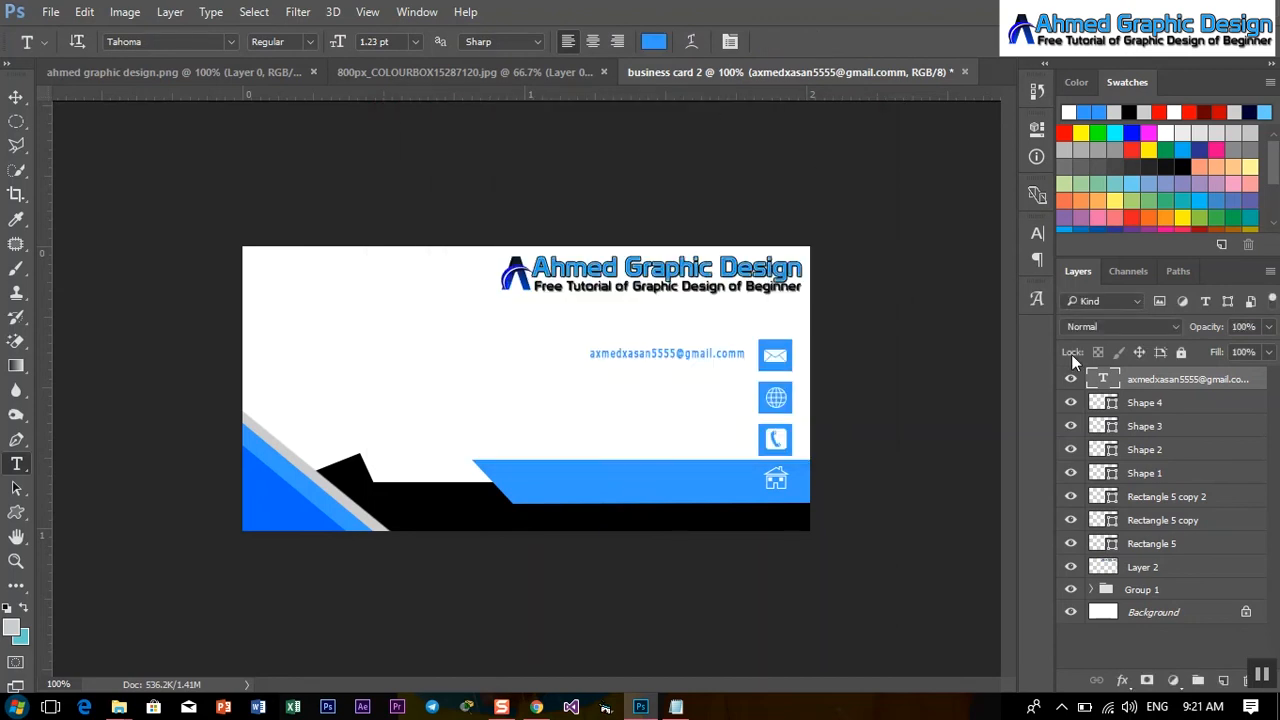
click(16, 97)
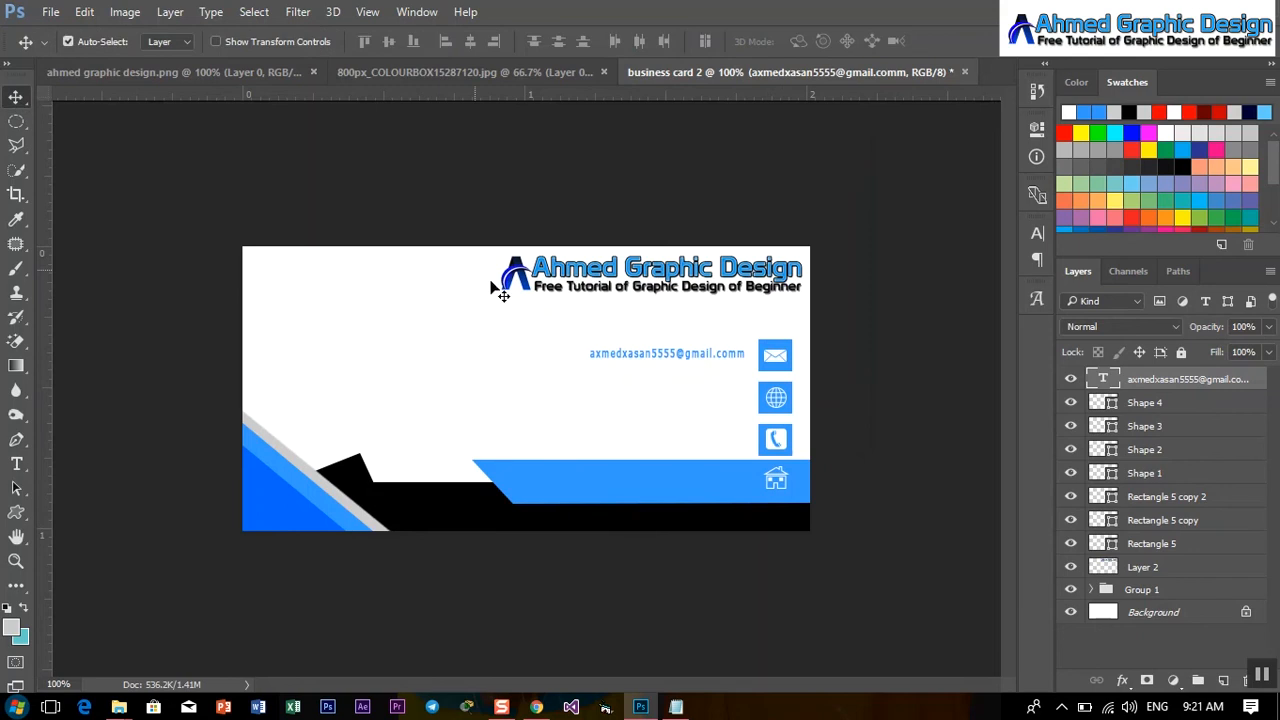
Alt-drag copies of the e-mail line down and make the copy on the blue bar white.
drag(622, 360, 632, 488)
double_click(1103, 378)
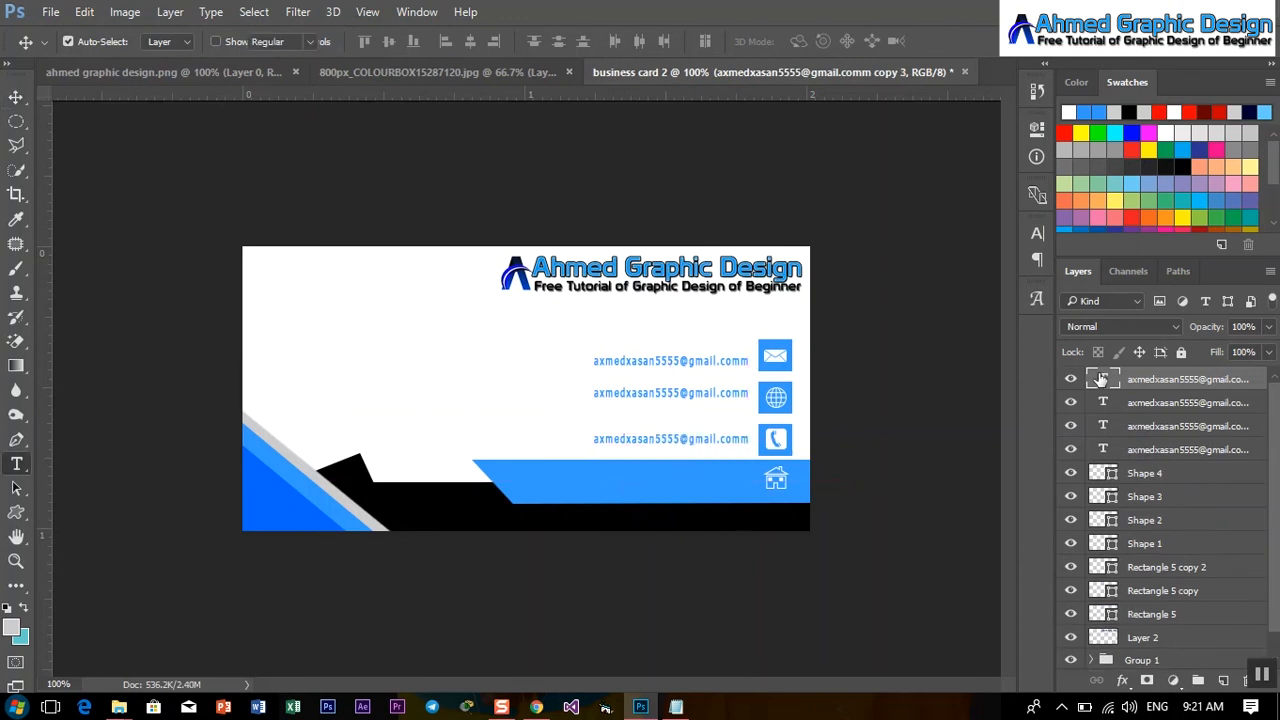
click(653, 42)
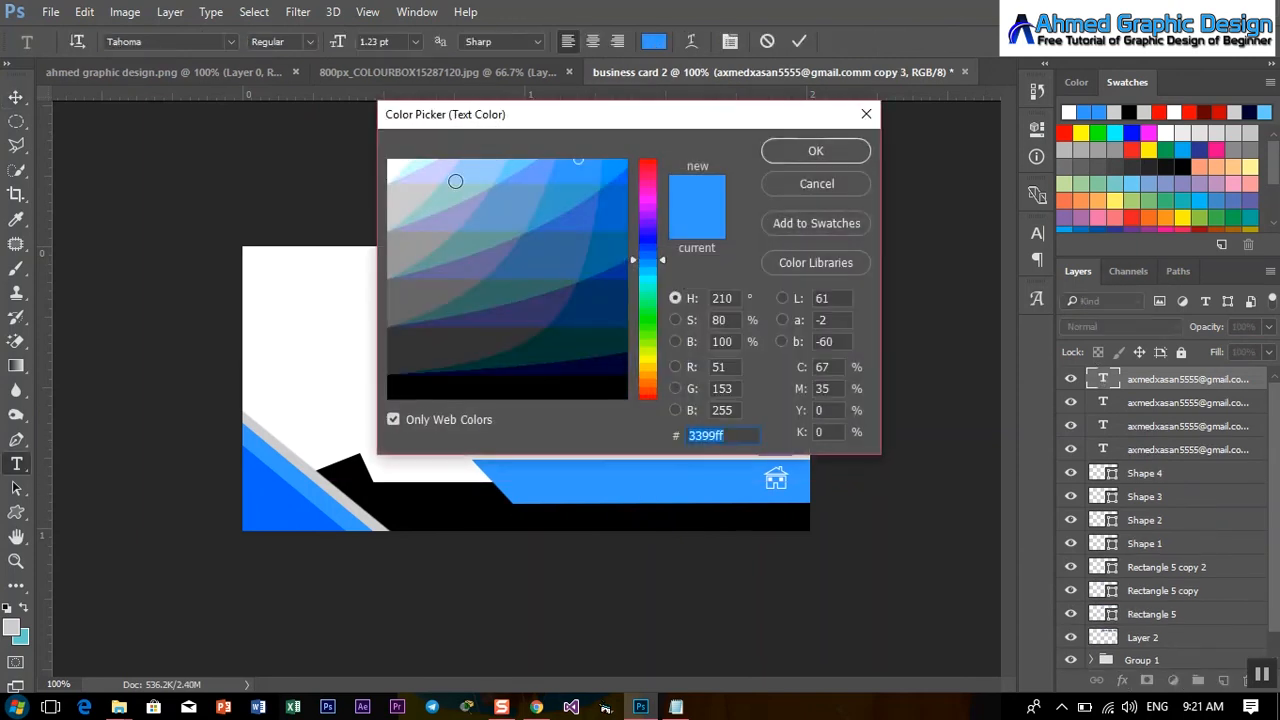
click(400, 161)
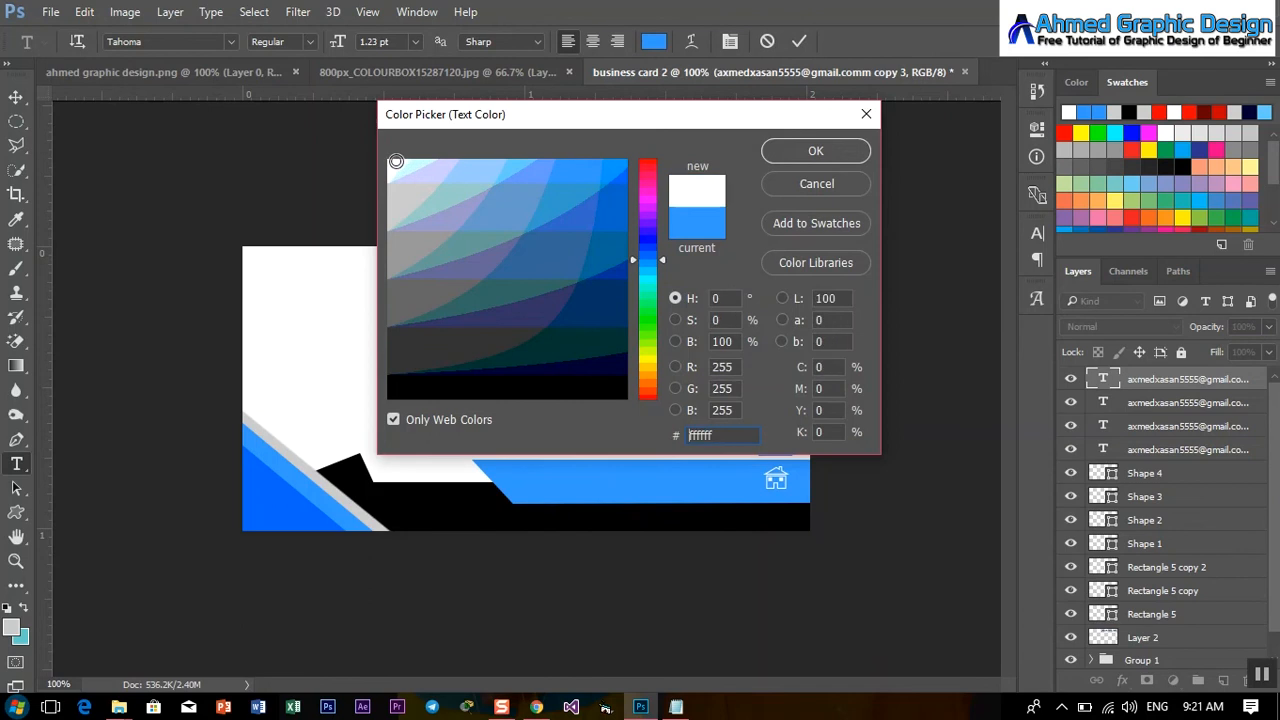
click(812, 157)
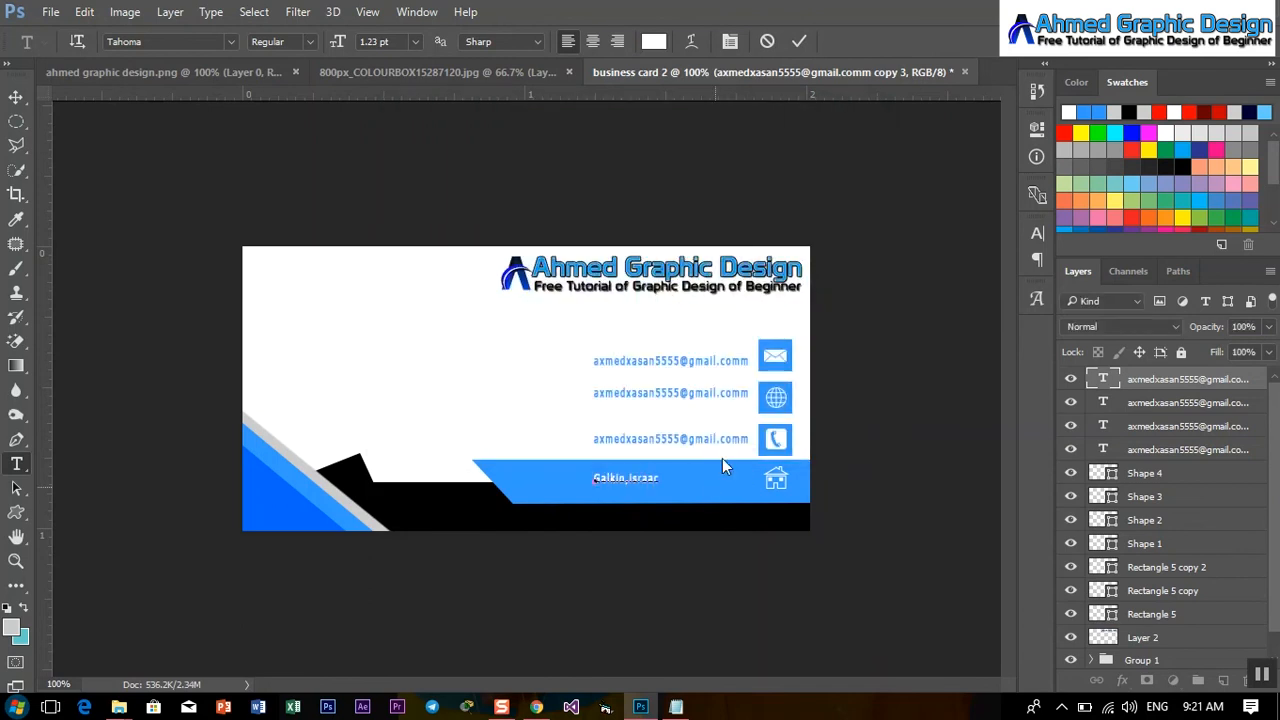
click(797, 41)
key(ctrl+plus)
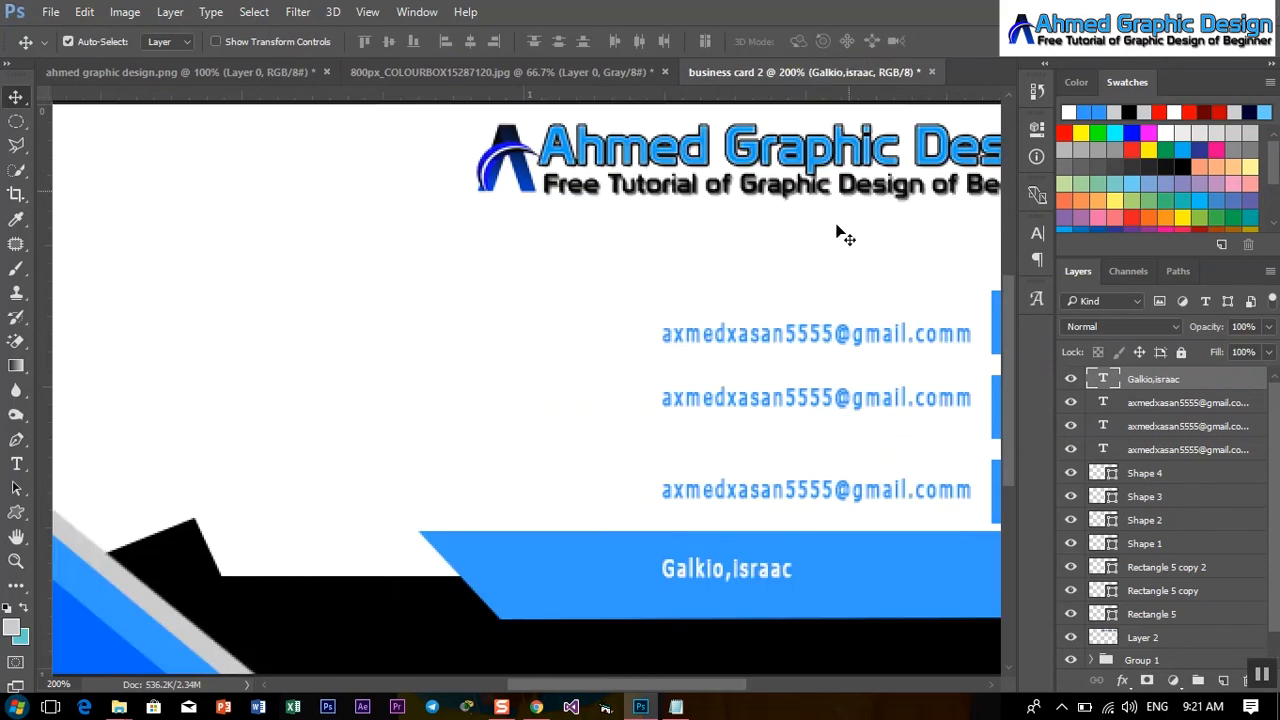
Shift the bar text right, then replace the third line with the phone number beside the phone icon.
scroll(604, 676, right, 4)
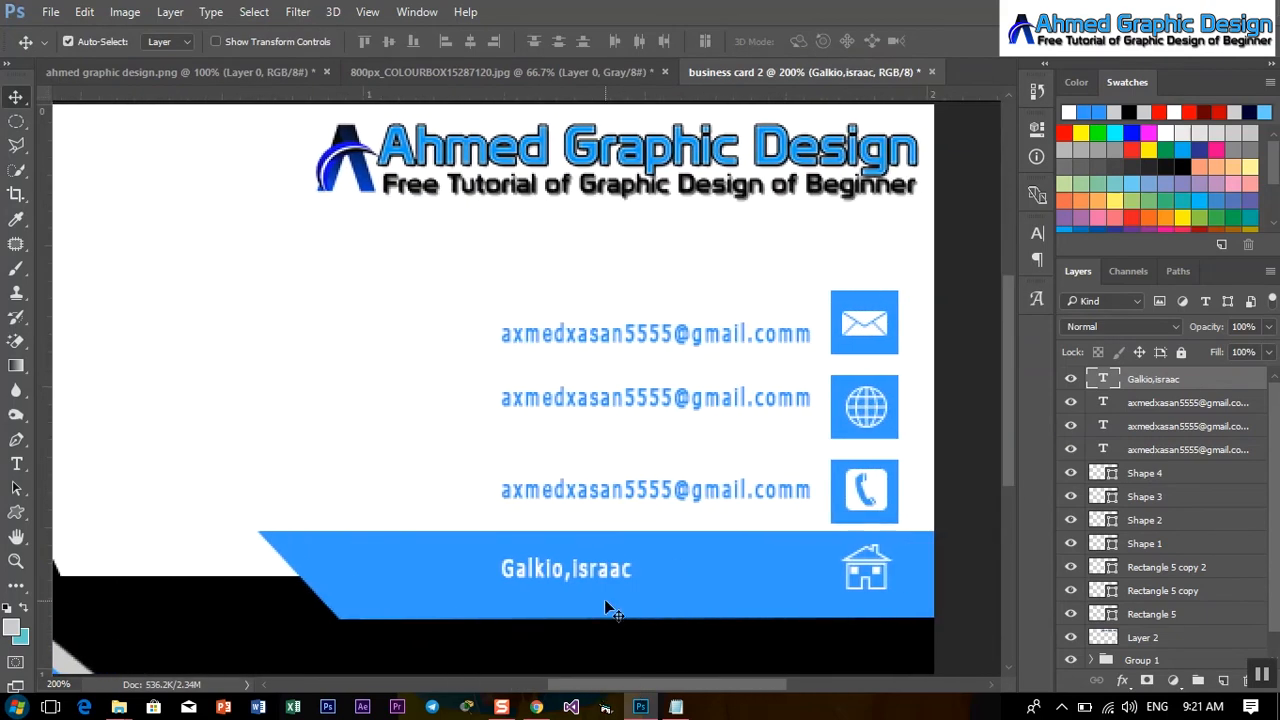
drag(604, 578, 764, 578)
click(16, 463)
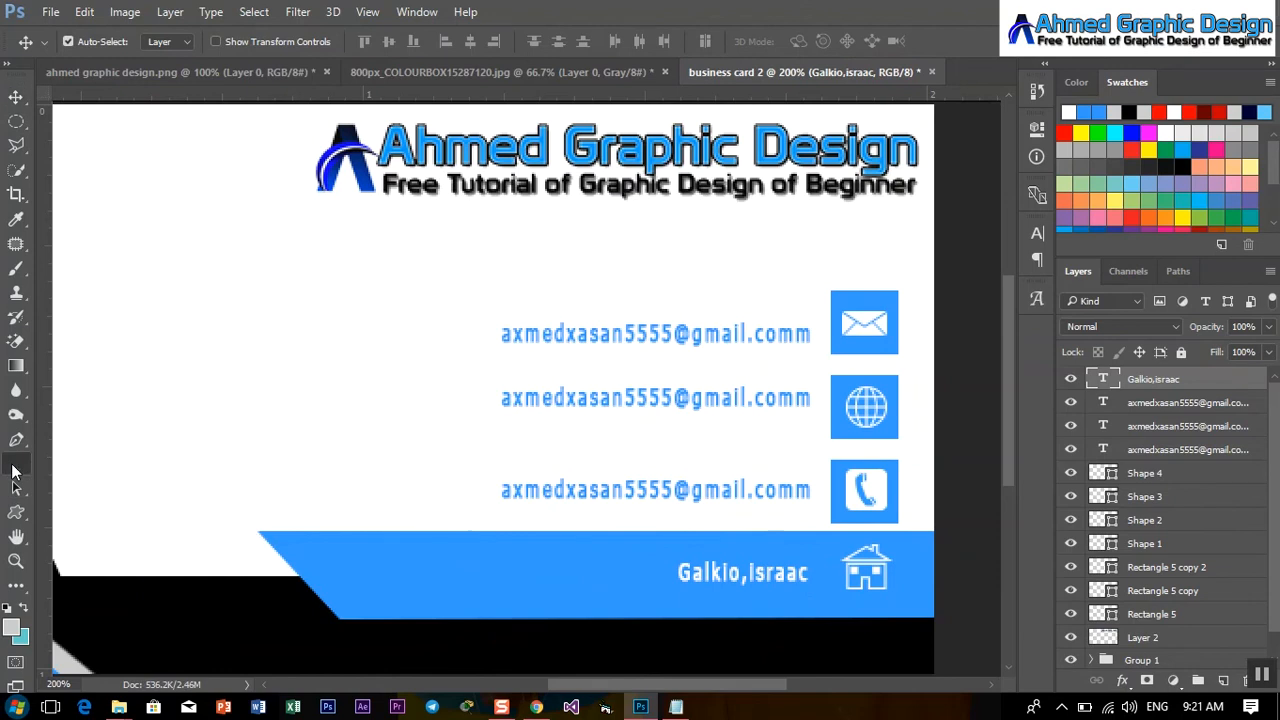
click(622, 490)
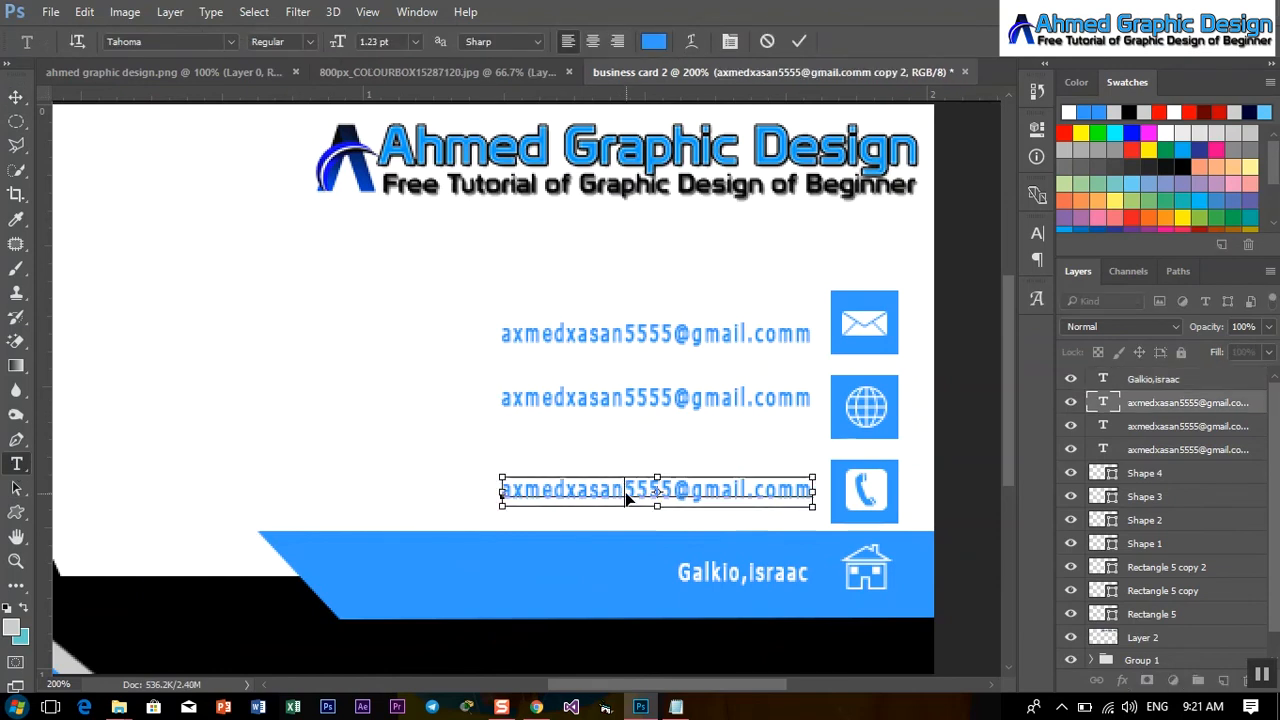
key(ctrl+a)
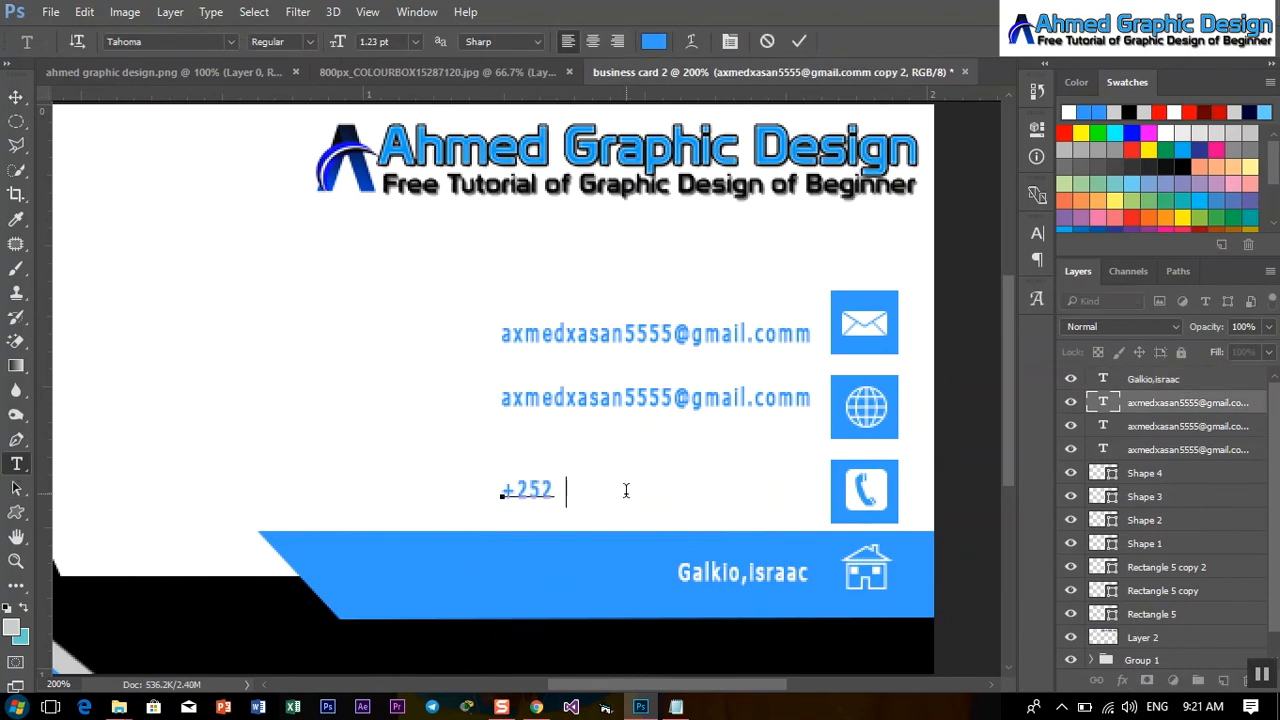
click(570, 489)
text(0)
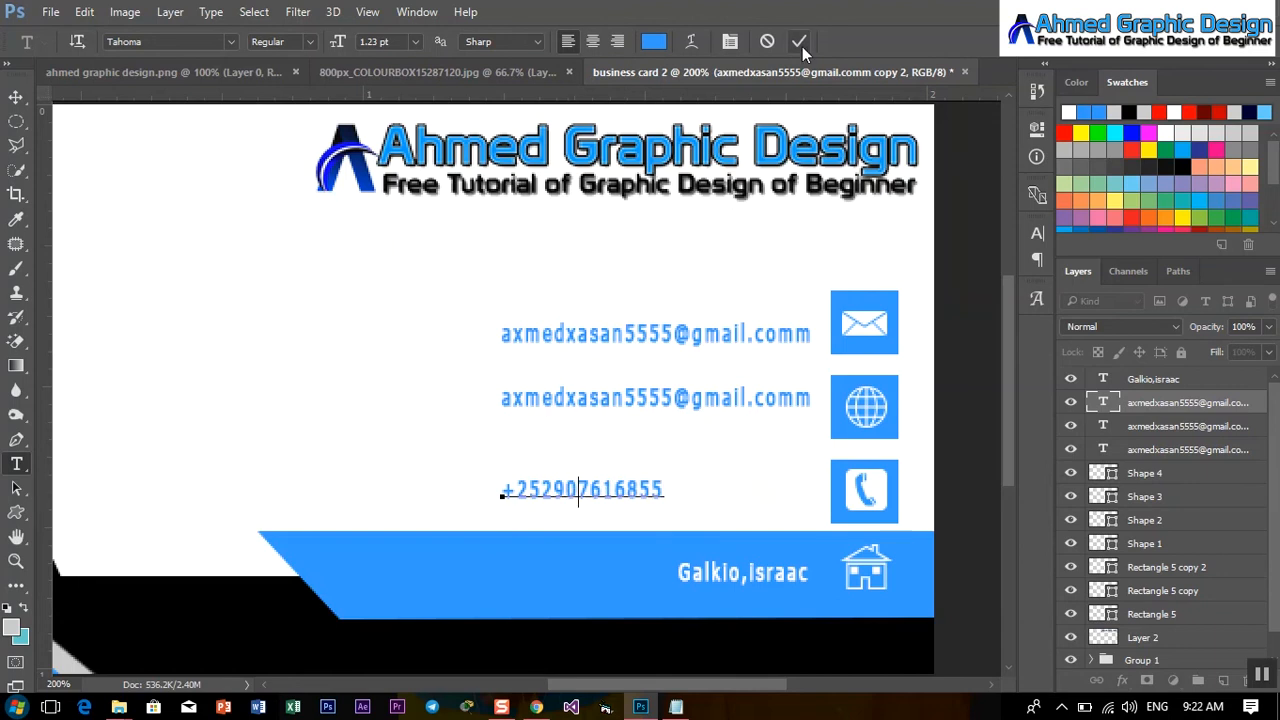
click(800, 42)
click(15, 97)
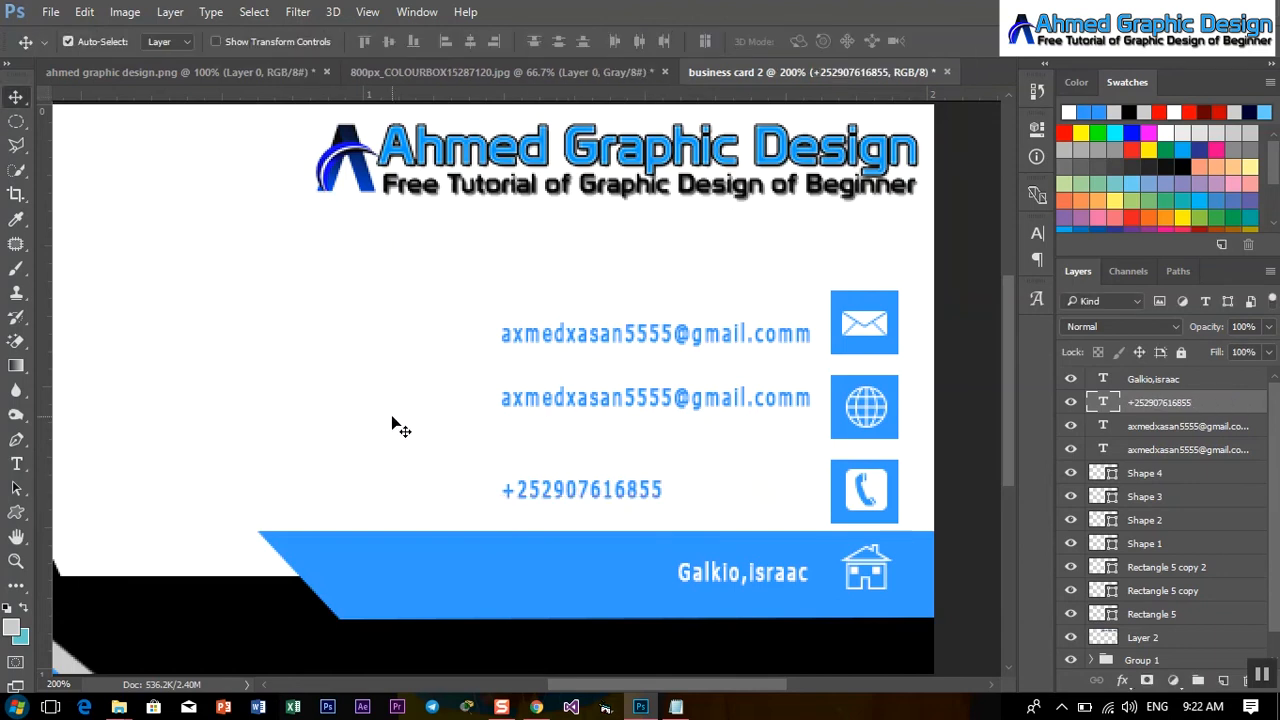
drag(604, 494, 762, 501)
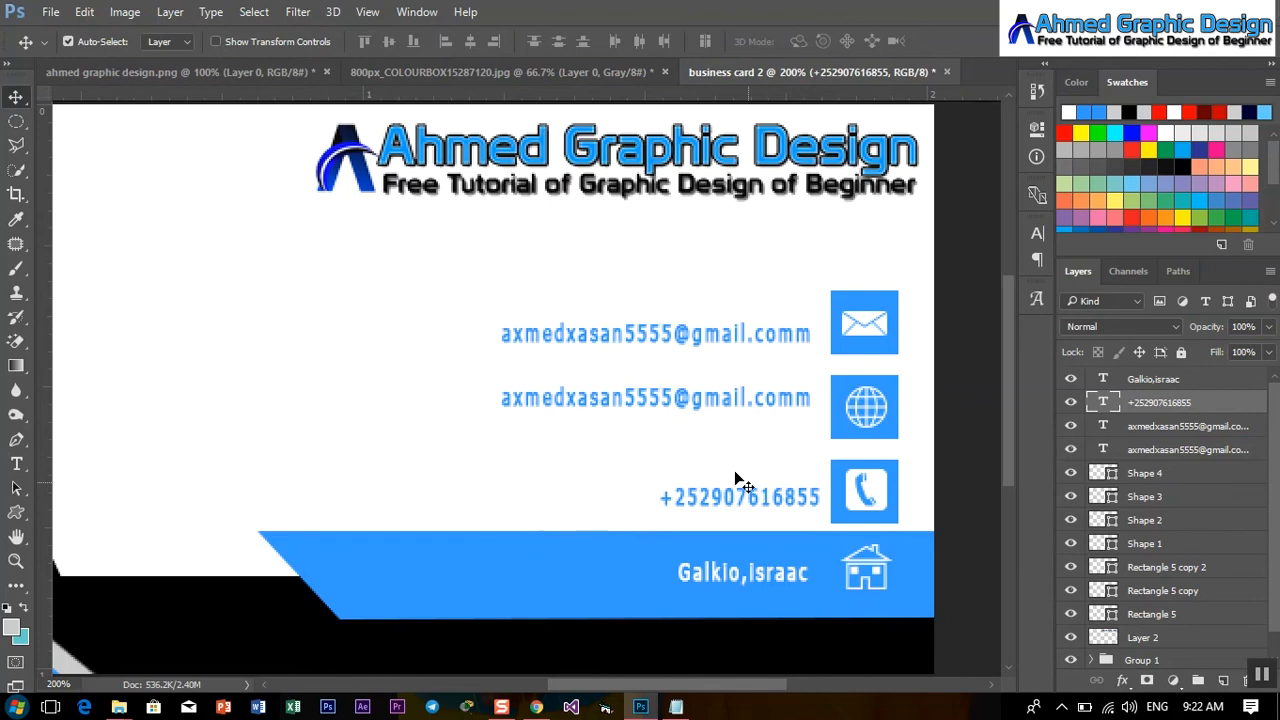
Change the second line to the website address and align it beside the globe icon.
click(16, 463)
click(550, 408)
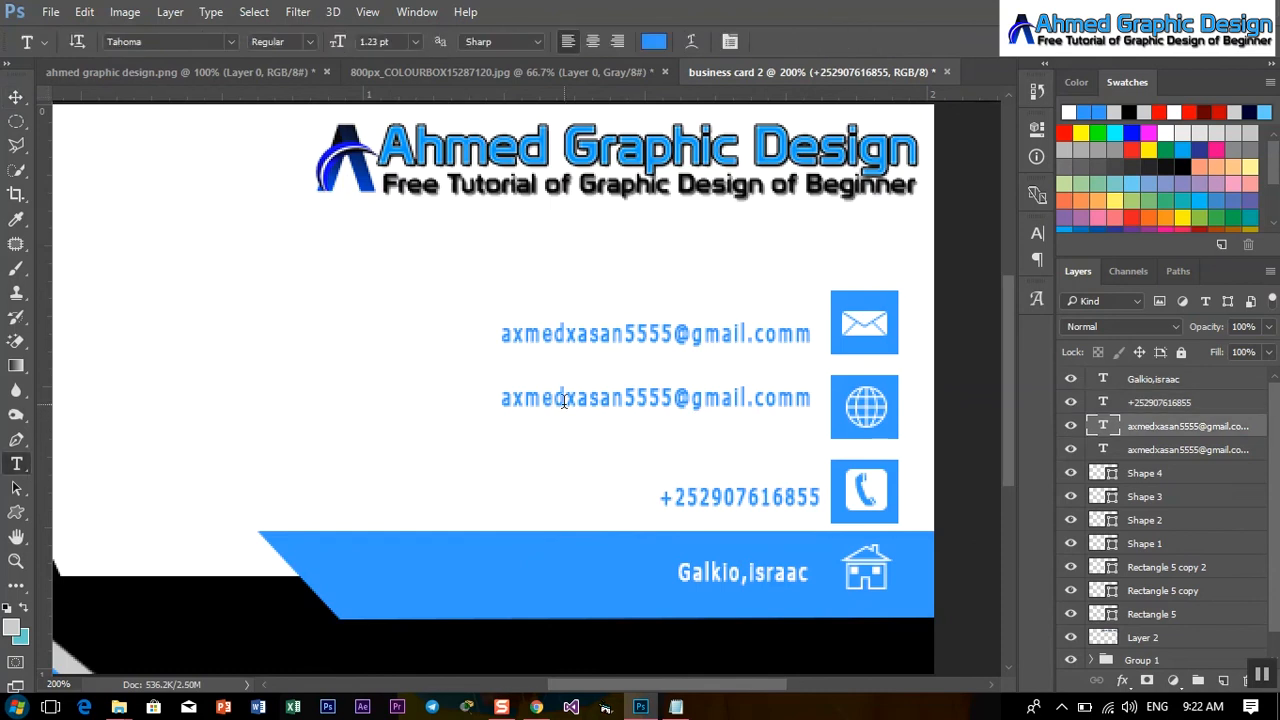
key(ctrl+a)
text(www.)
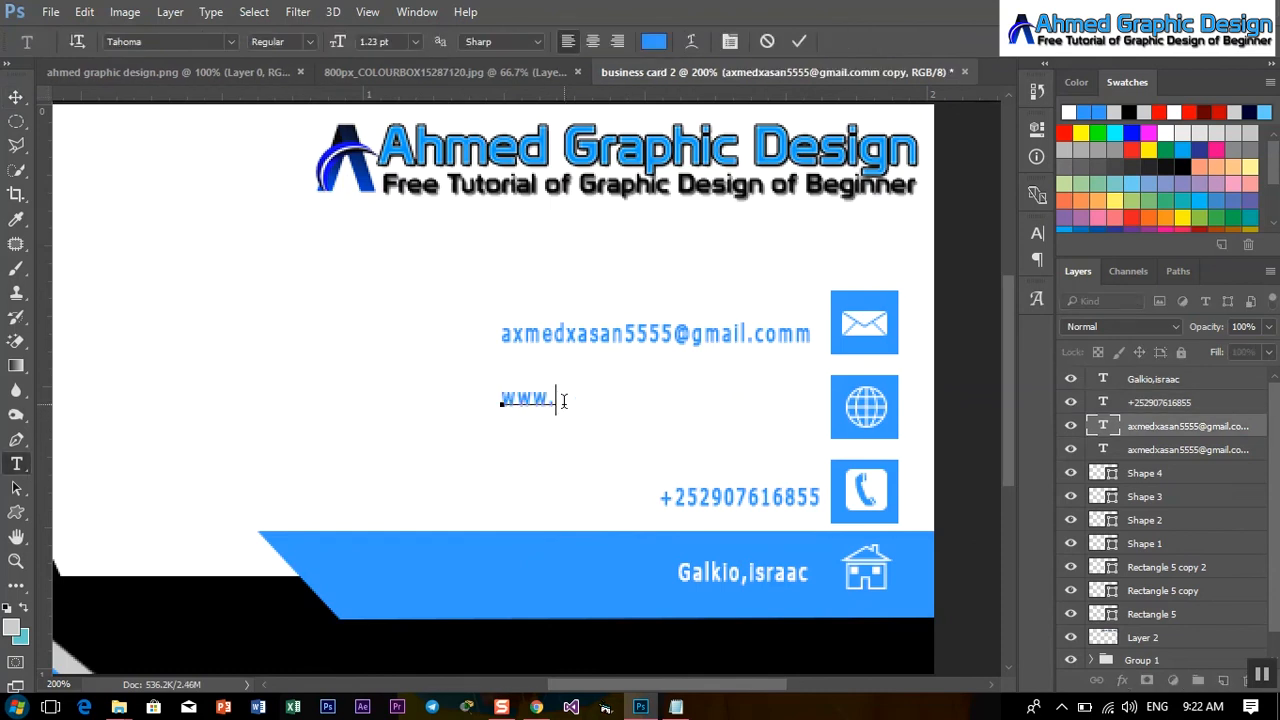
text(ahmed.comm)
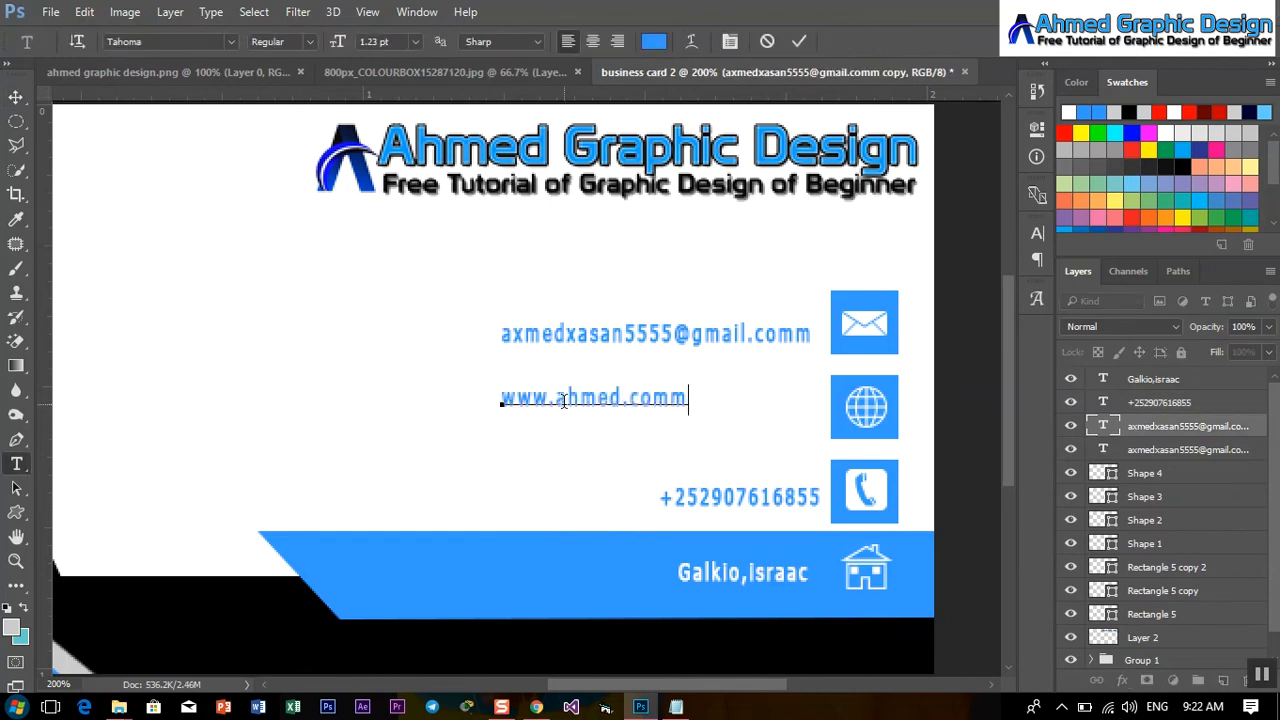
click(16, 97)
drag(614, 406, 766, 428)
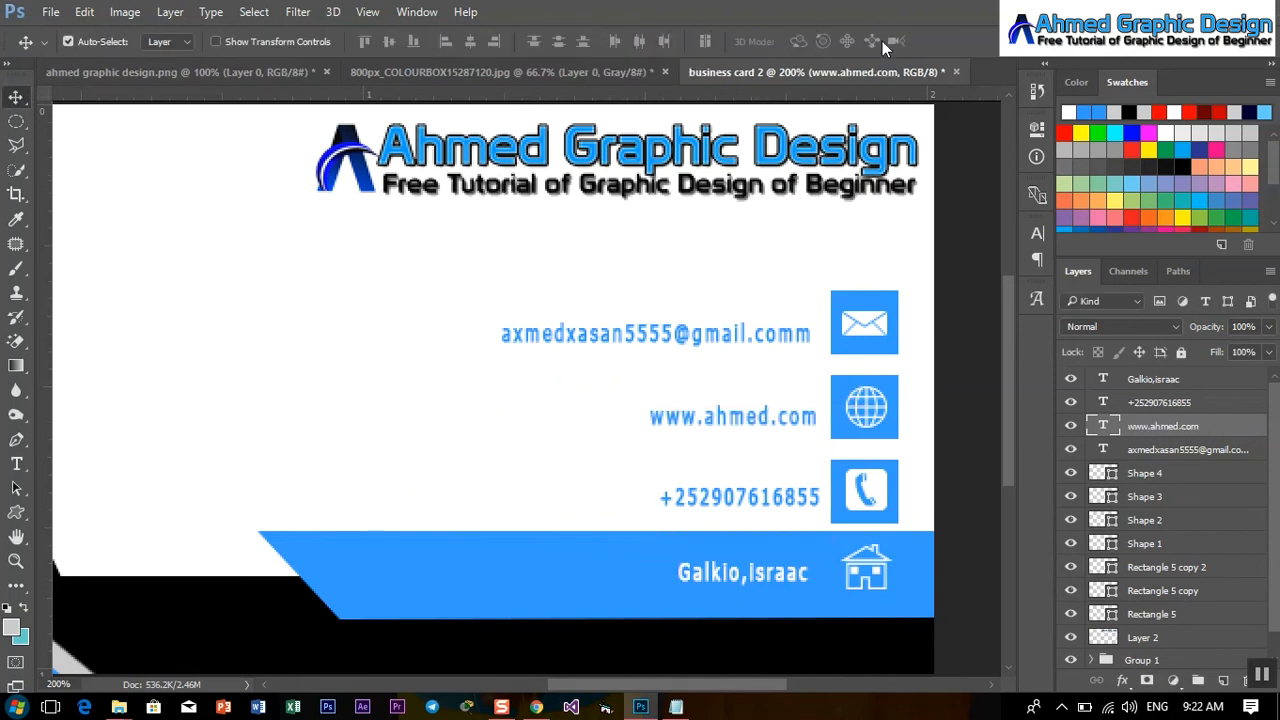
key(ctrl+minus)
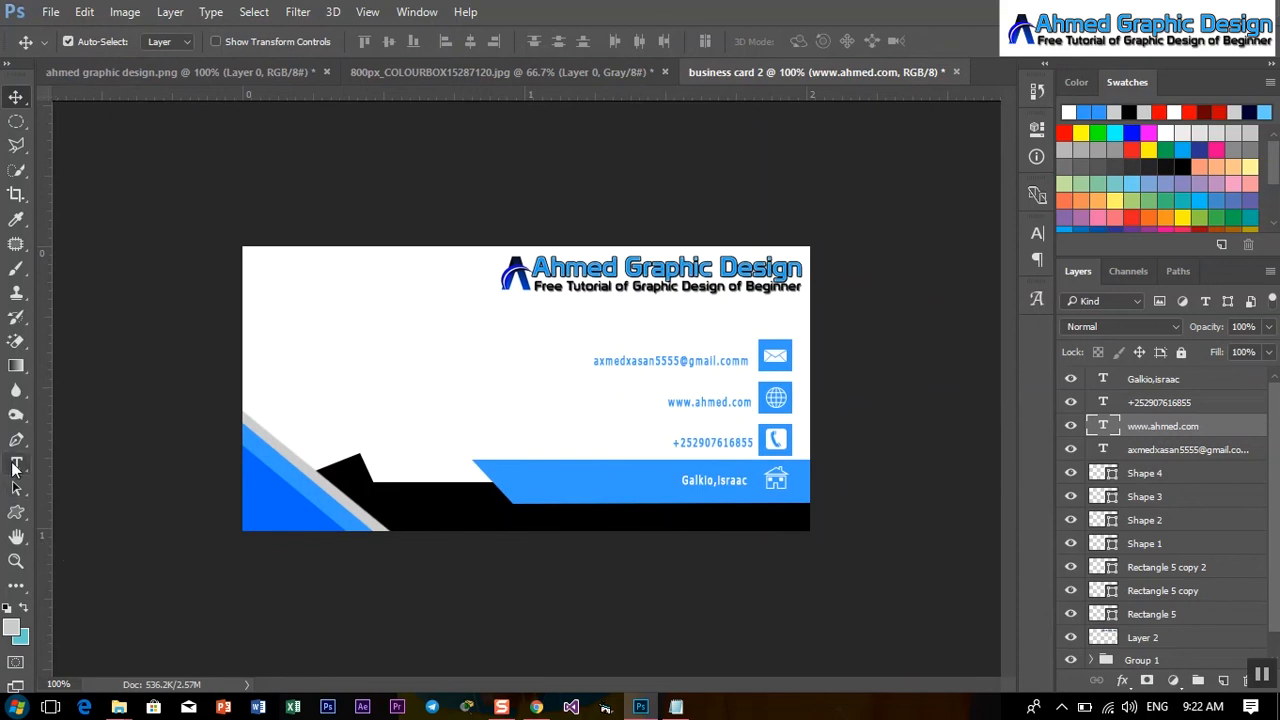
Type the person's full name as a new text line at the card's top left.
click(16, 463)
click(262, 284)
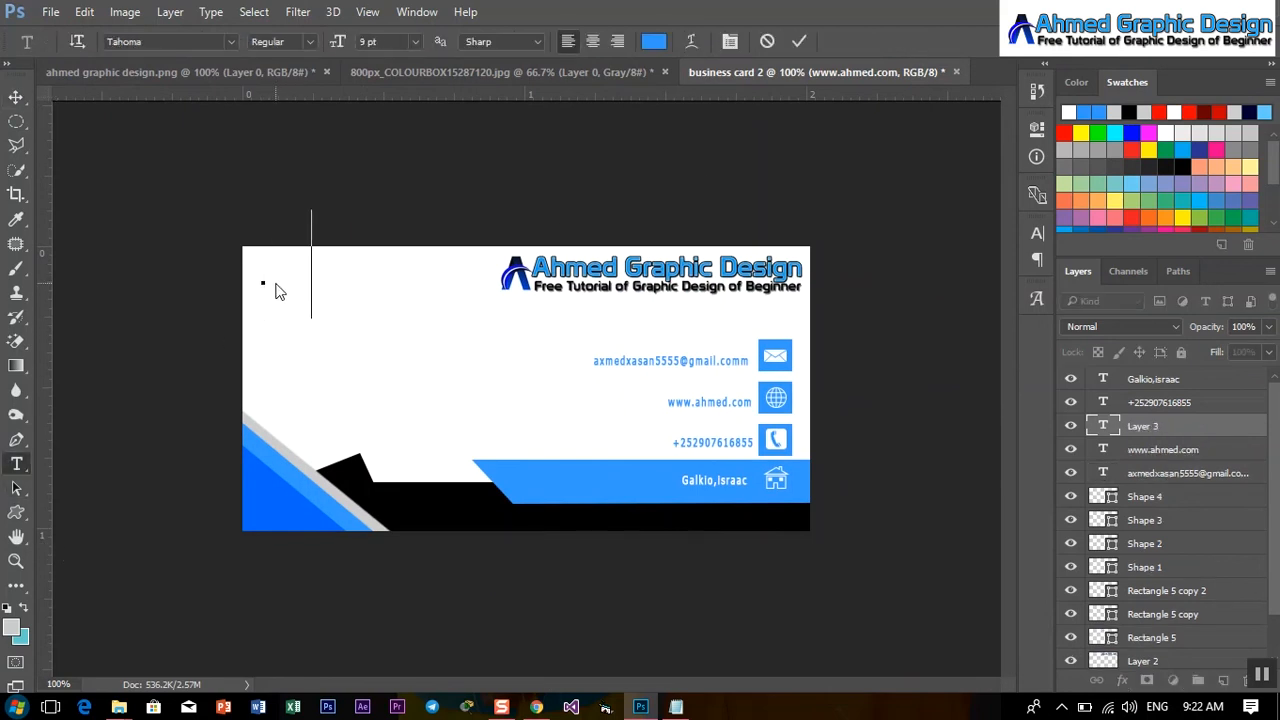
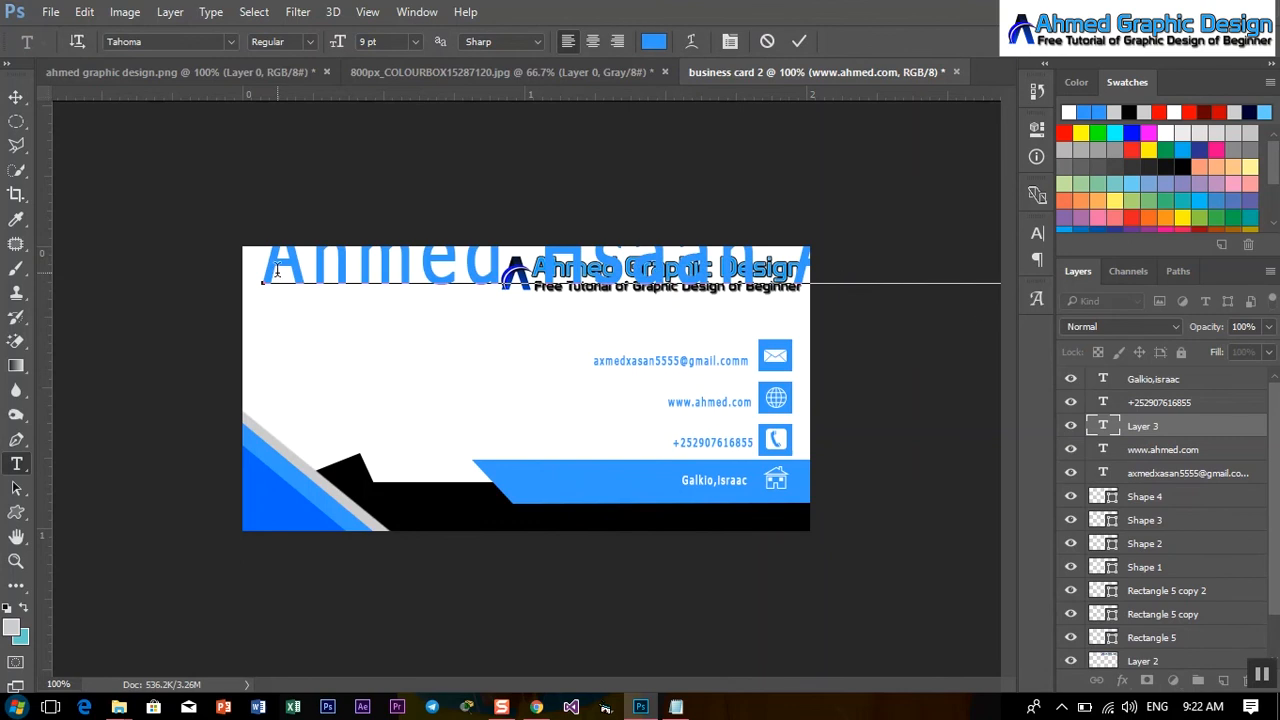
click(799, 41)
Shrink the name to about 23% and correct its spelling.
key(ctrl+t)
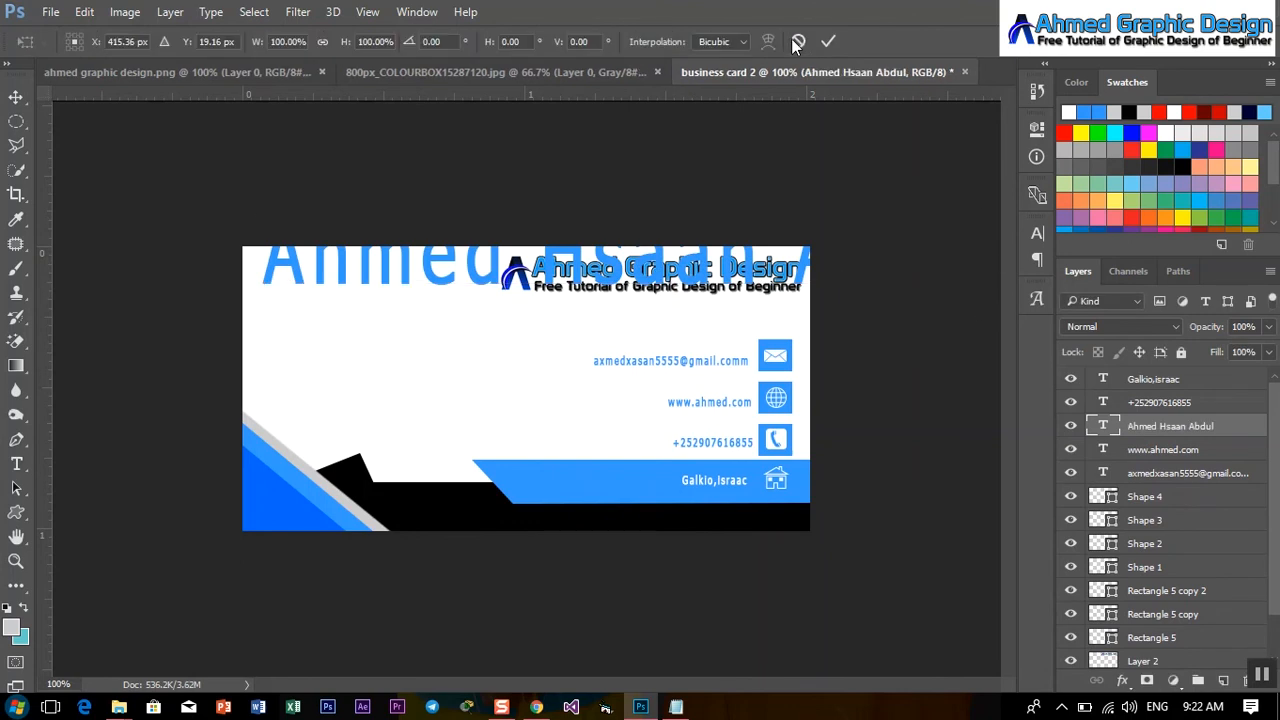
drag(262, 211, 285, 259)
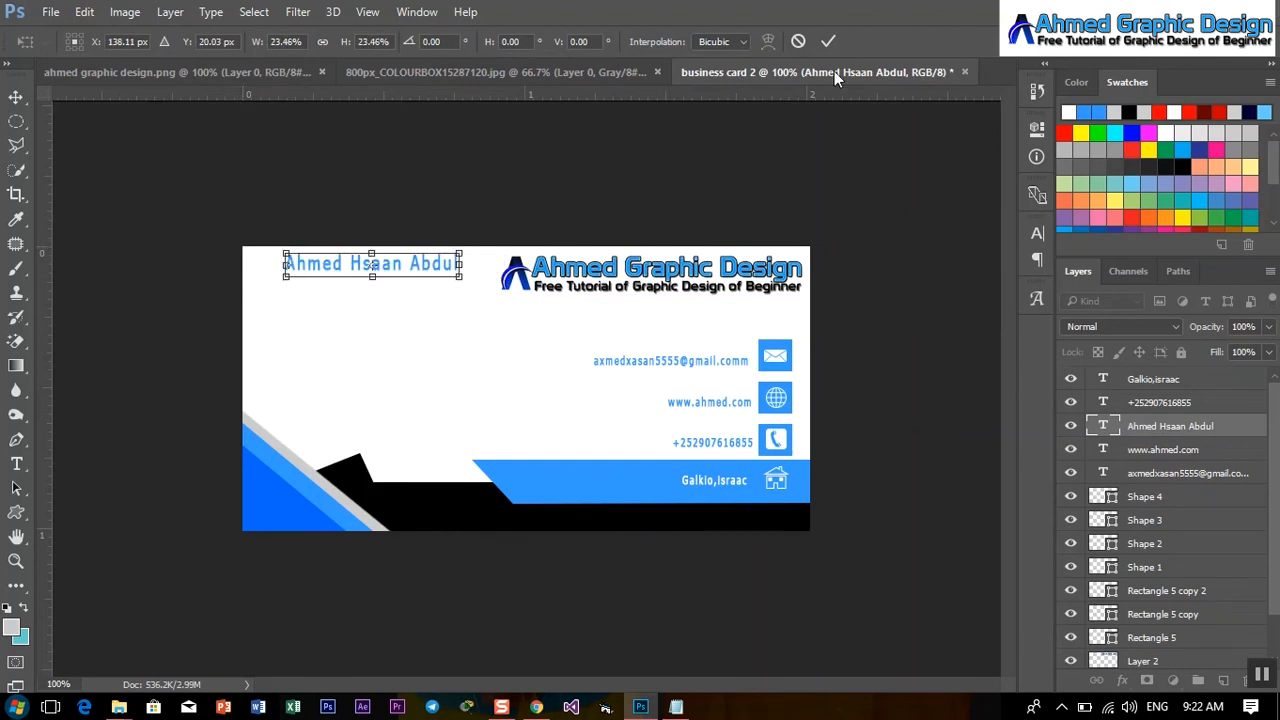
click(829, 42)
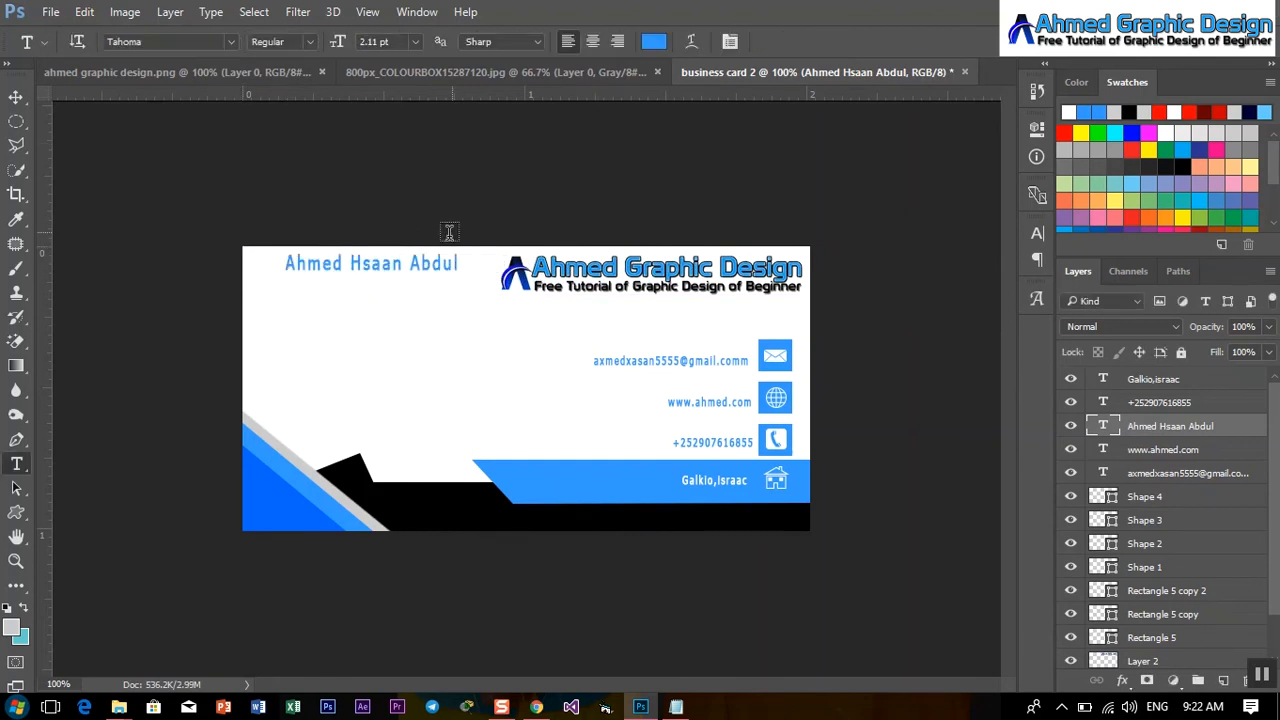
click(381, 263)
text(ass)
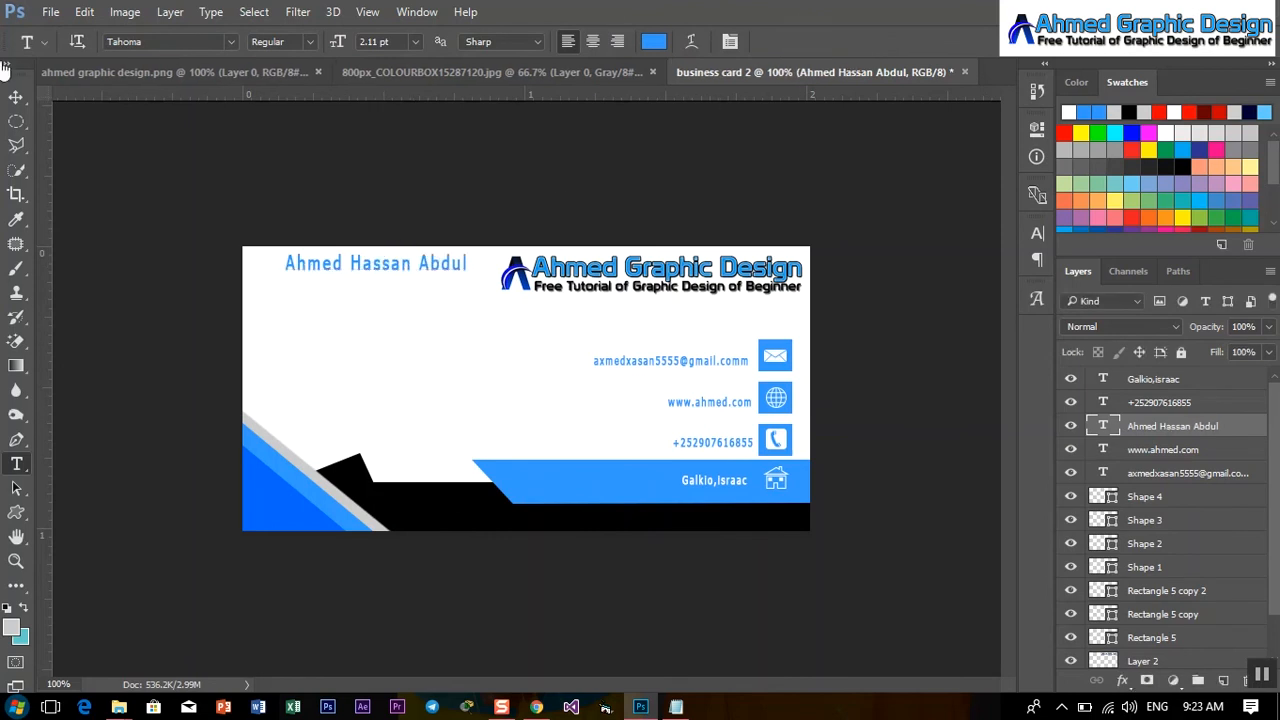
Shift the name left and duplicate it below, retyped as the title 'madaxa shaqqlaha'.
click(16, 97)
drag(351, 268, 320, 295)
key(t)
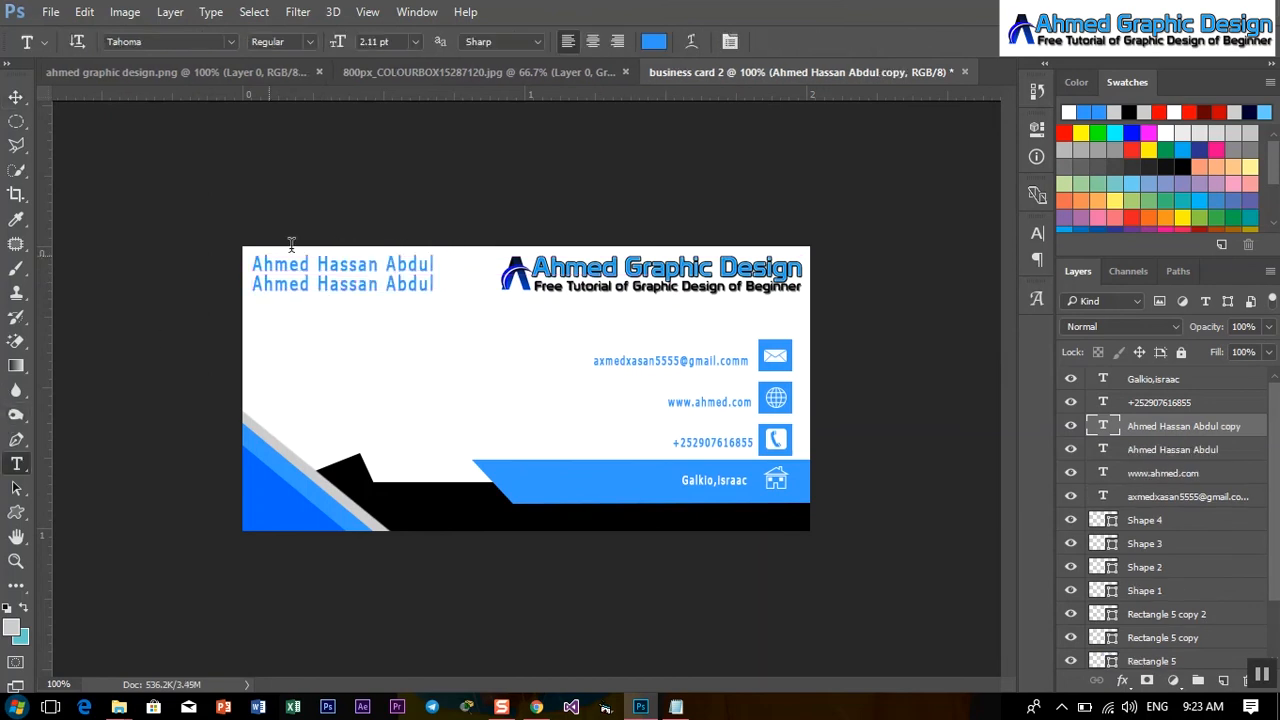
click(335, 284)
key(ctrl+a)
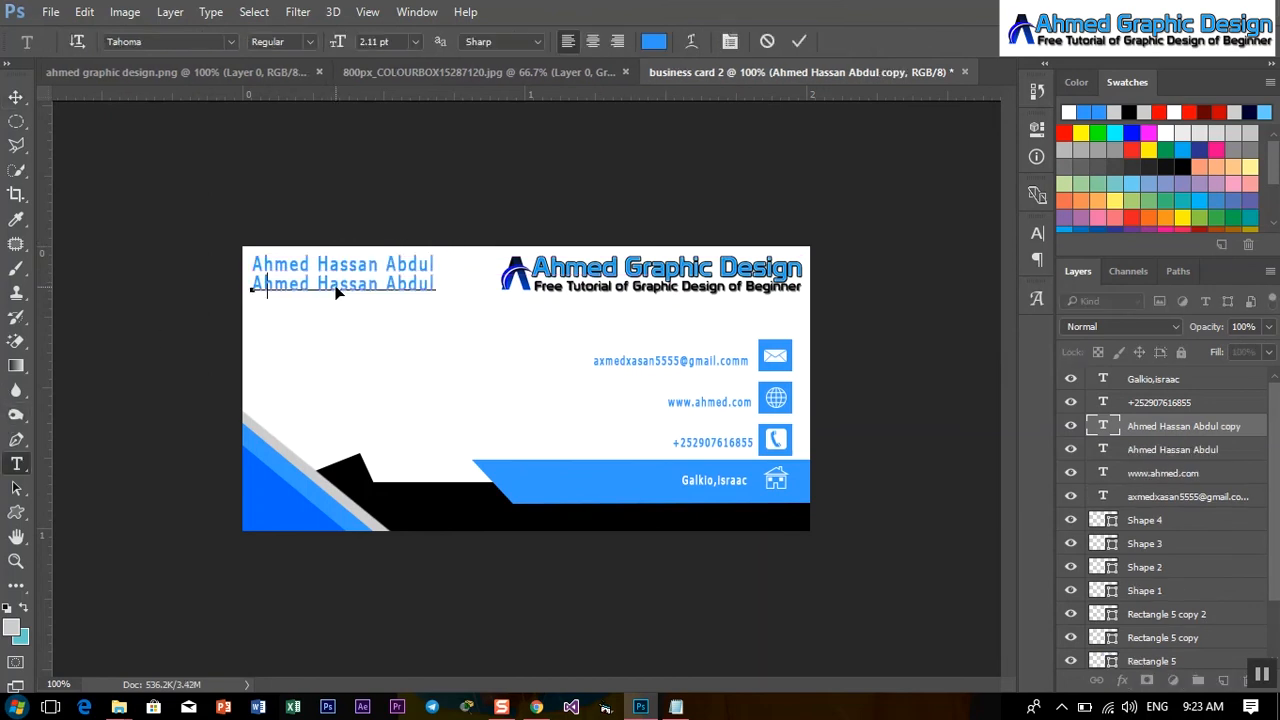
text(madaxa shaqqlaha)
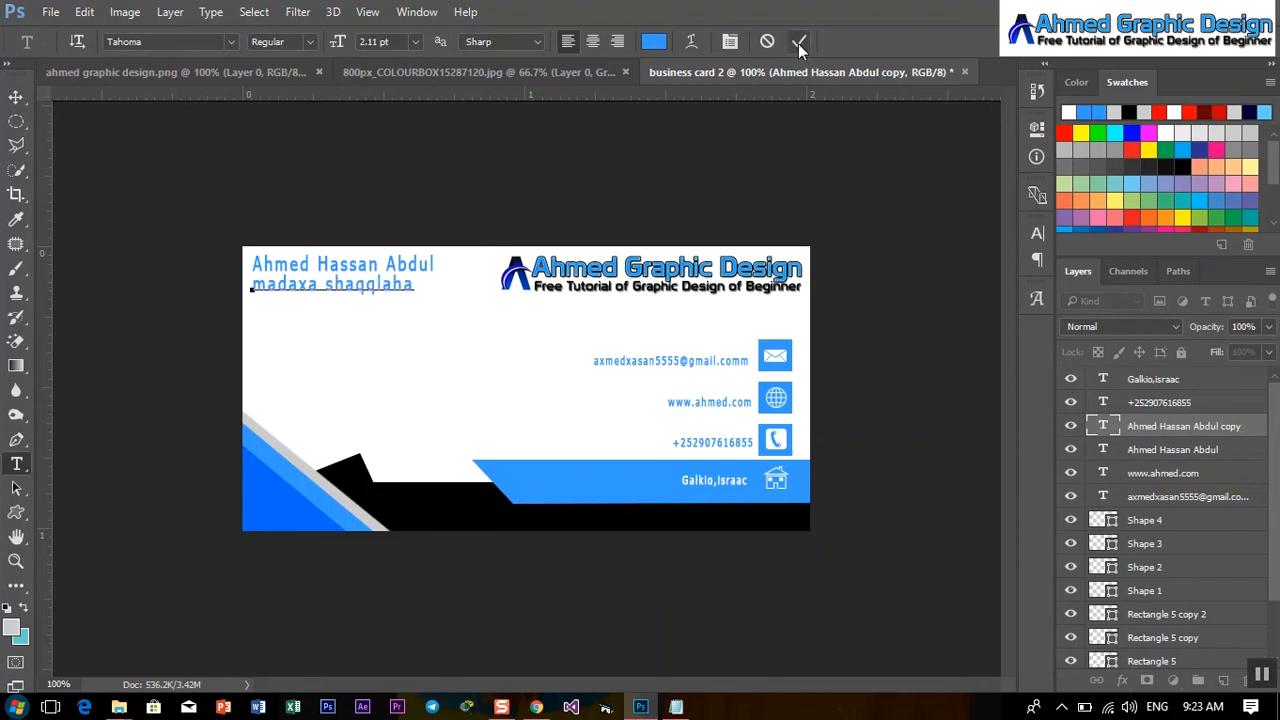
click(798, 43)
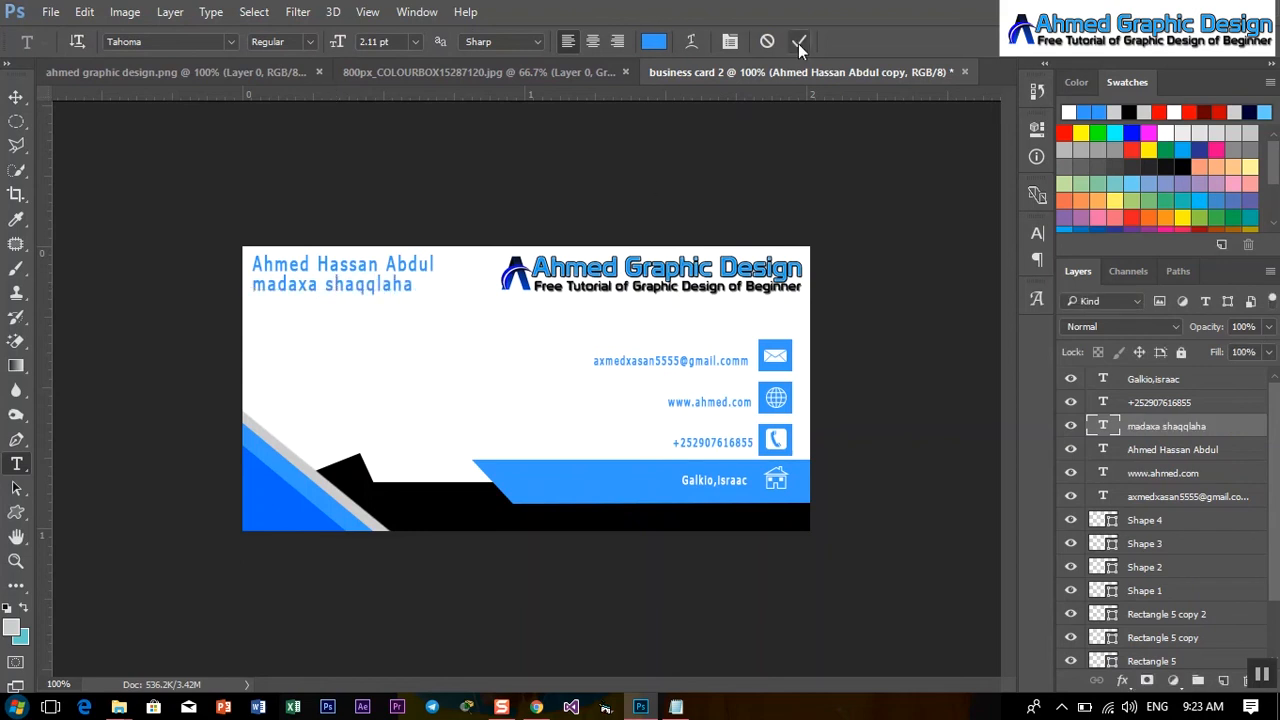
Scale the title line to about 69% and toggle Faux Bold on it.
key(ctrl+t)
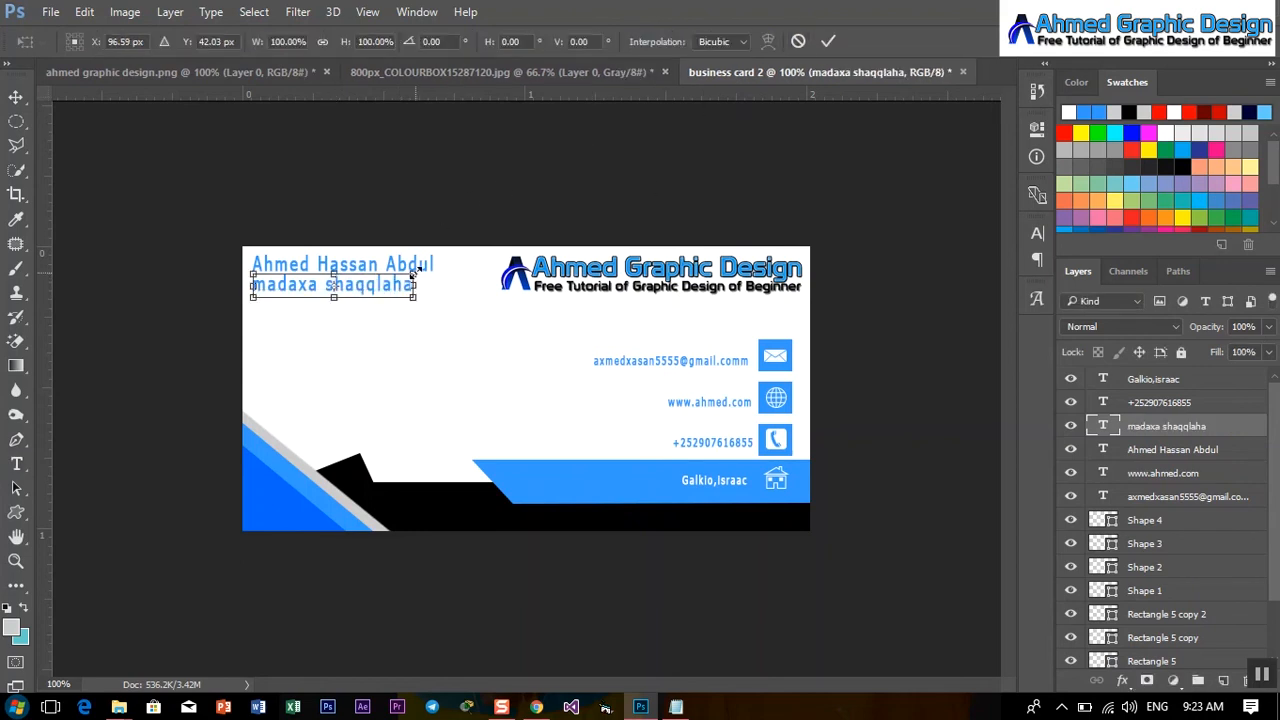
drag(414, 272, 383, 285)
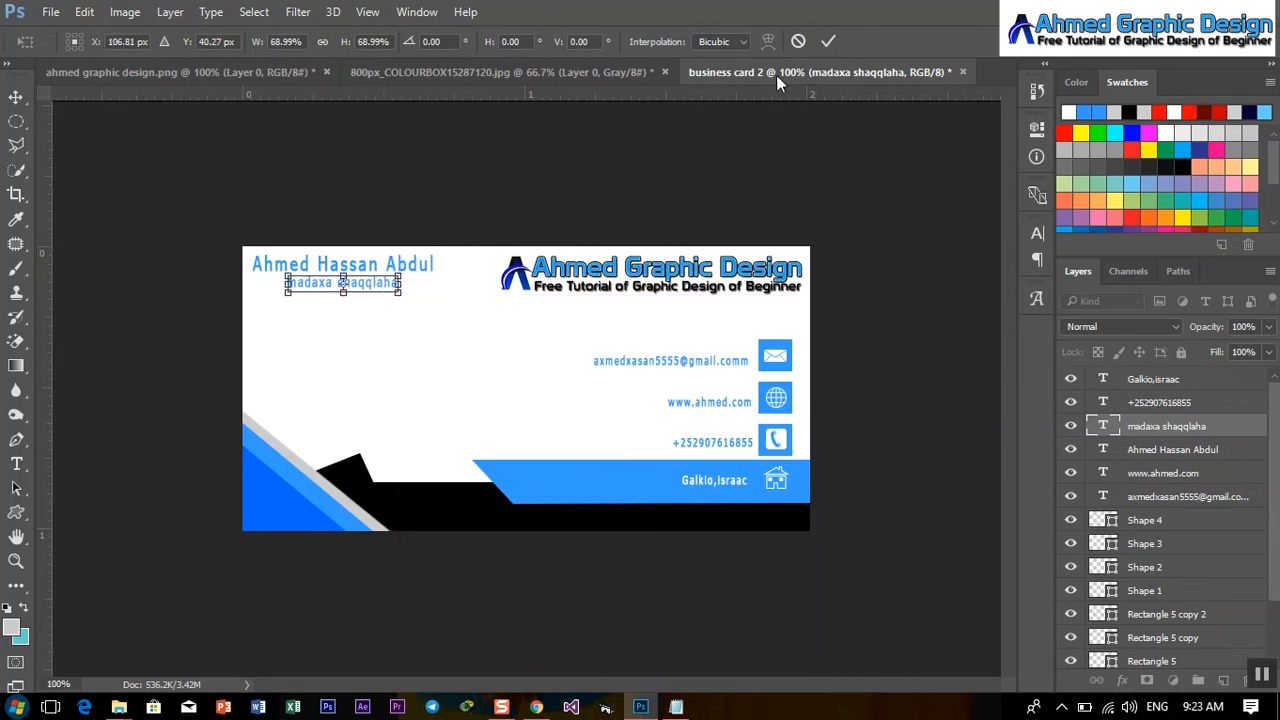
click(834, 43)
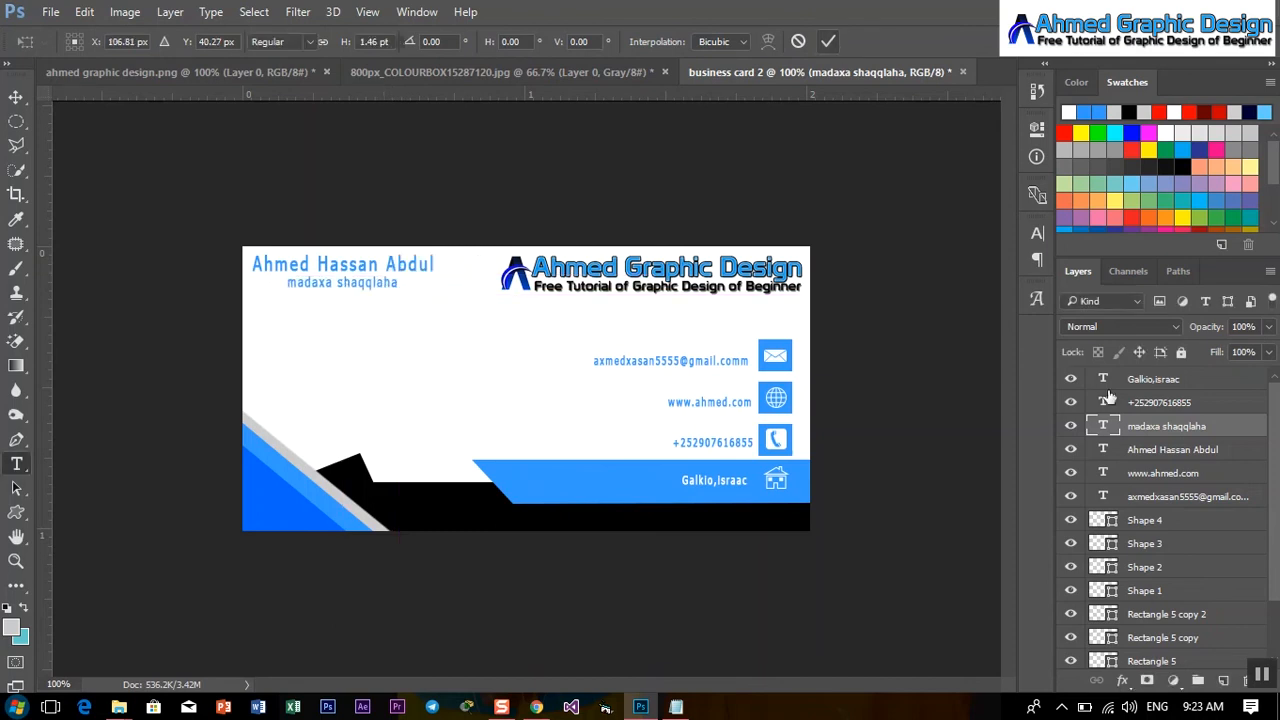
click(1180, 452)
click(1036, 231)
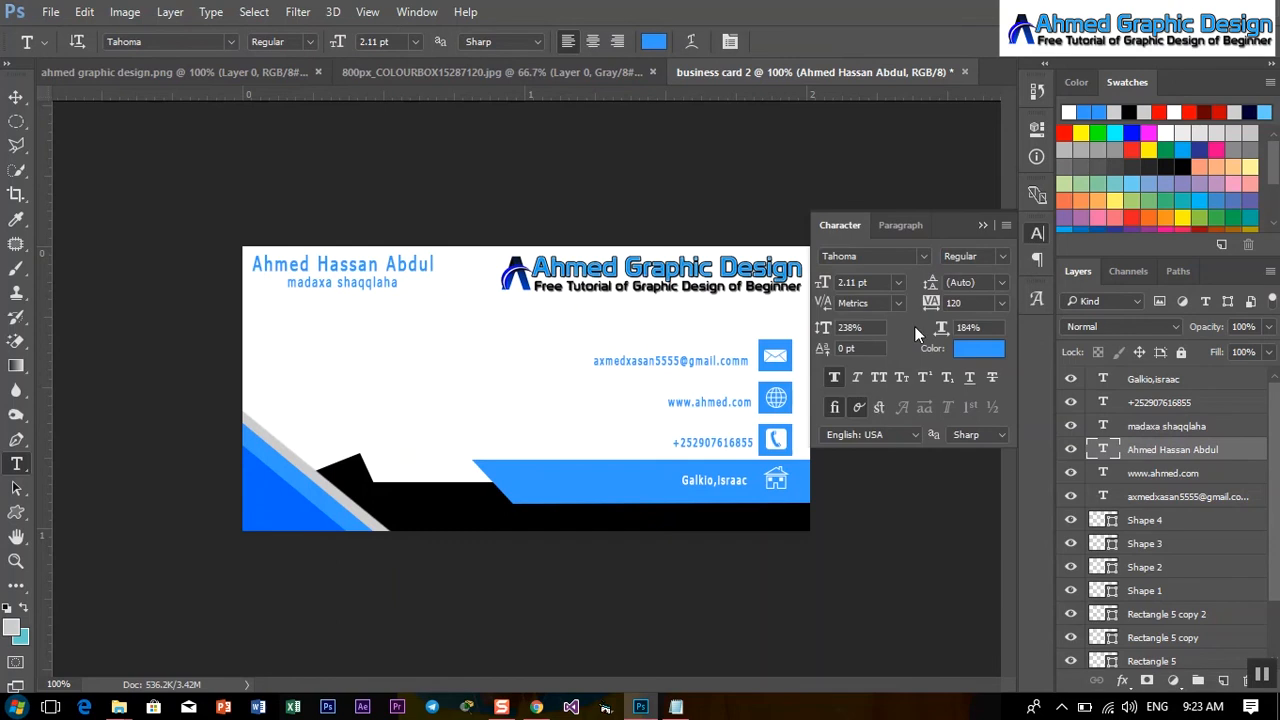
click(1180, 428)
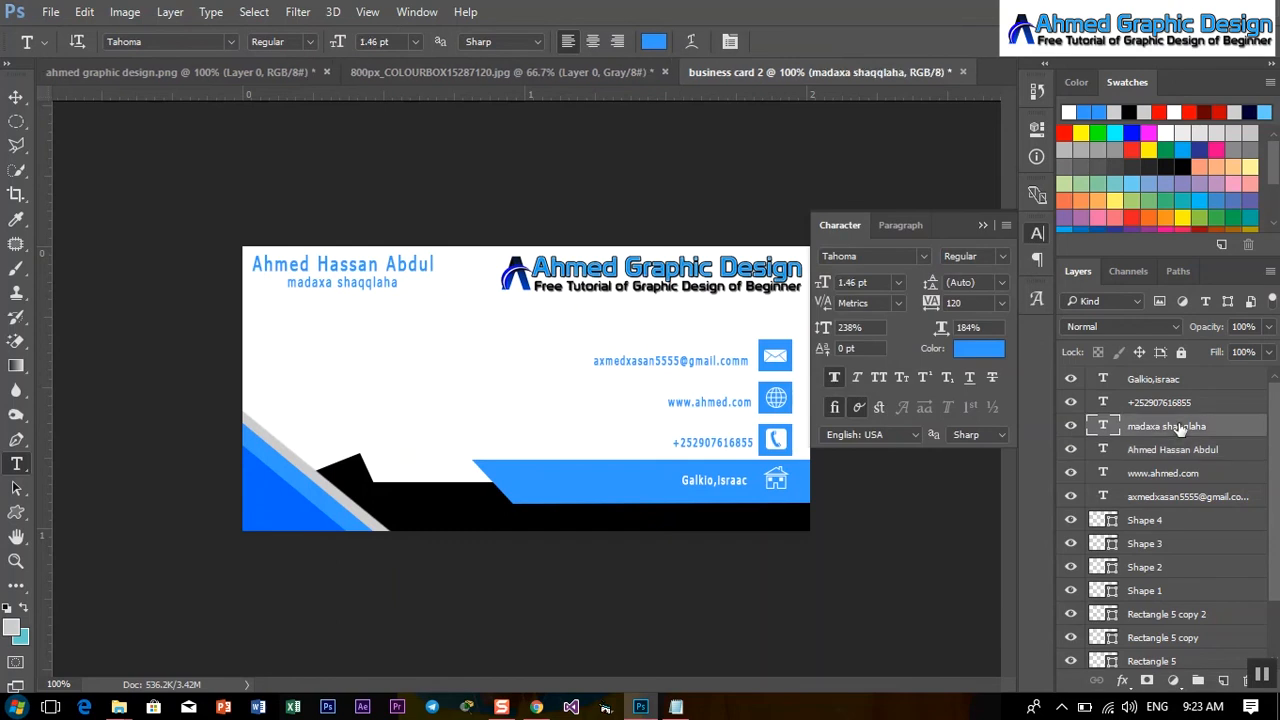
click(835, 379)
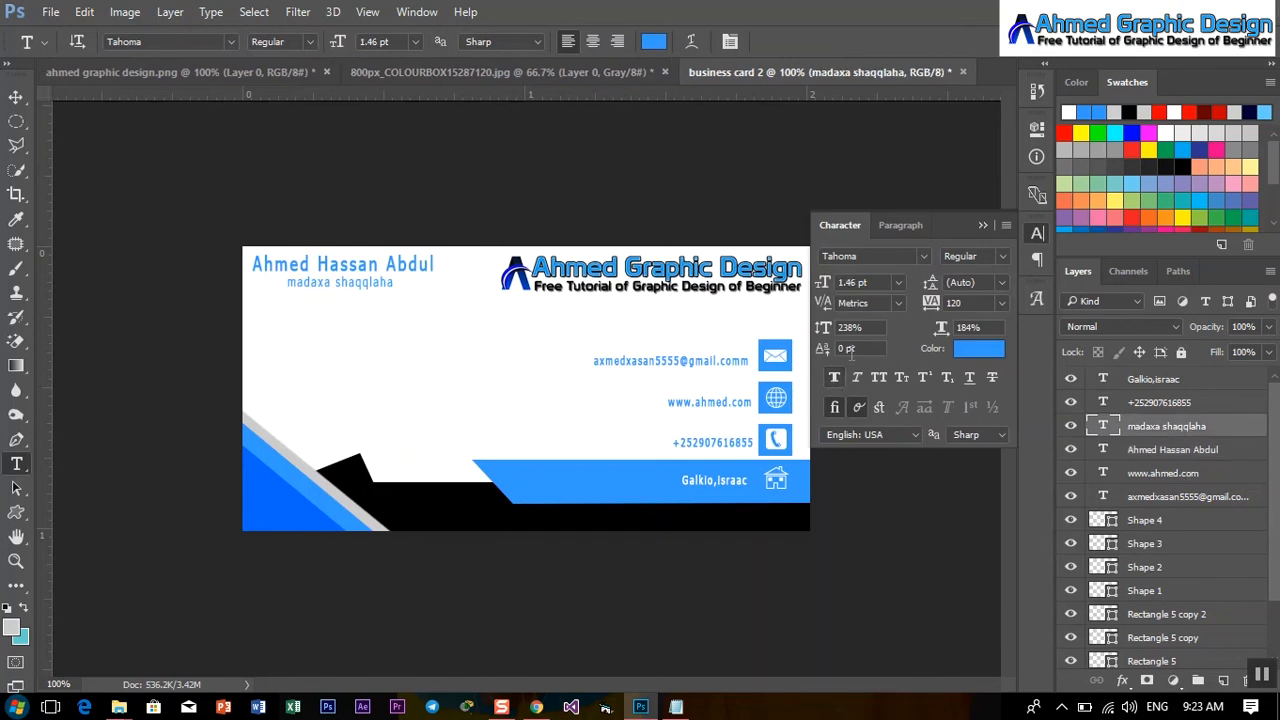
click(981, 227)
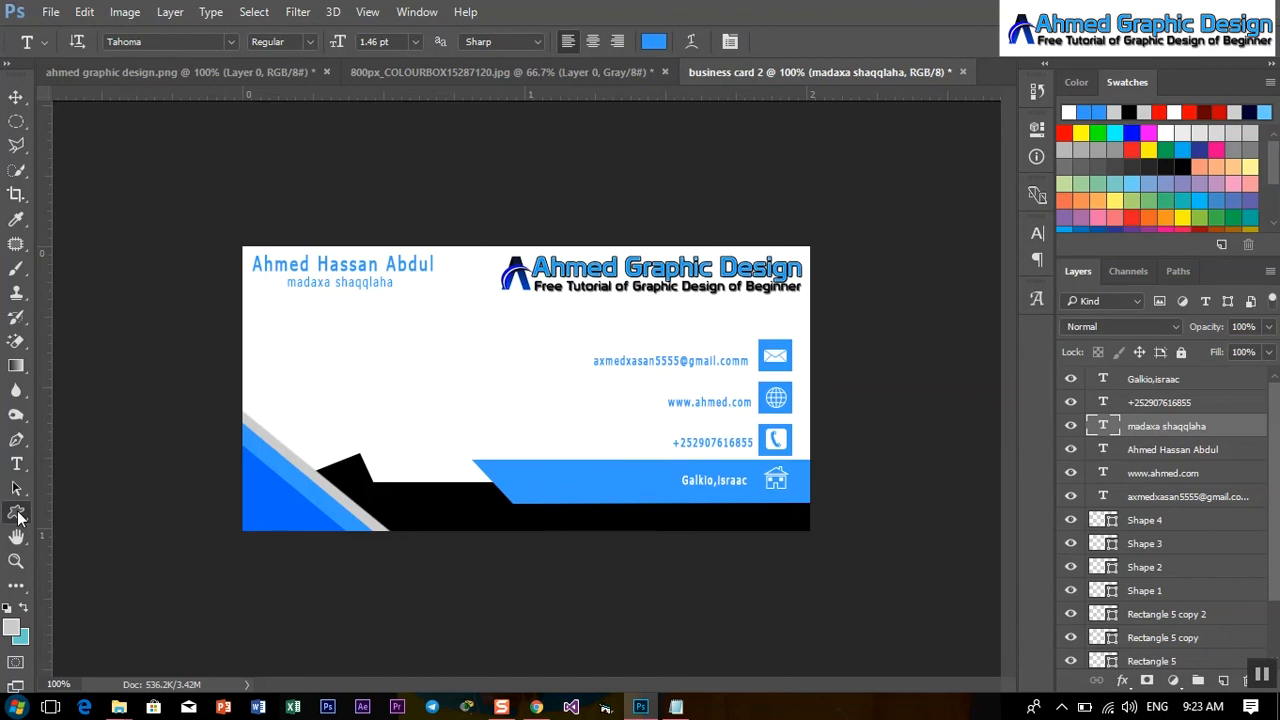
drag(16, 512, 110, 513)
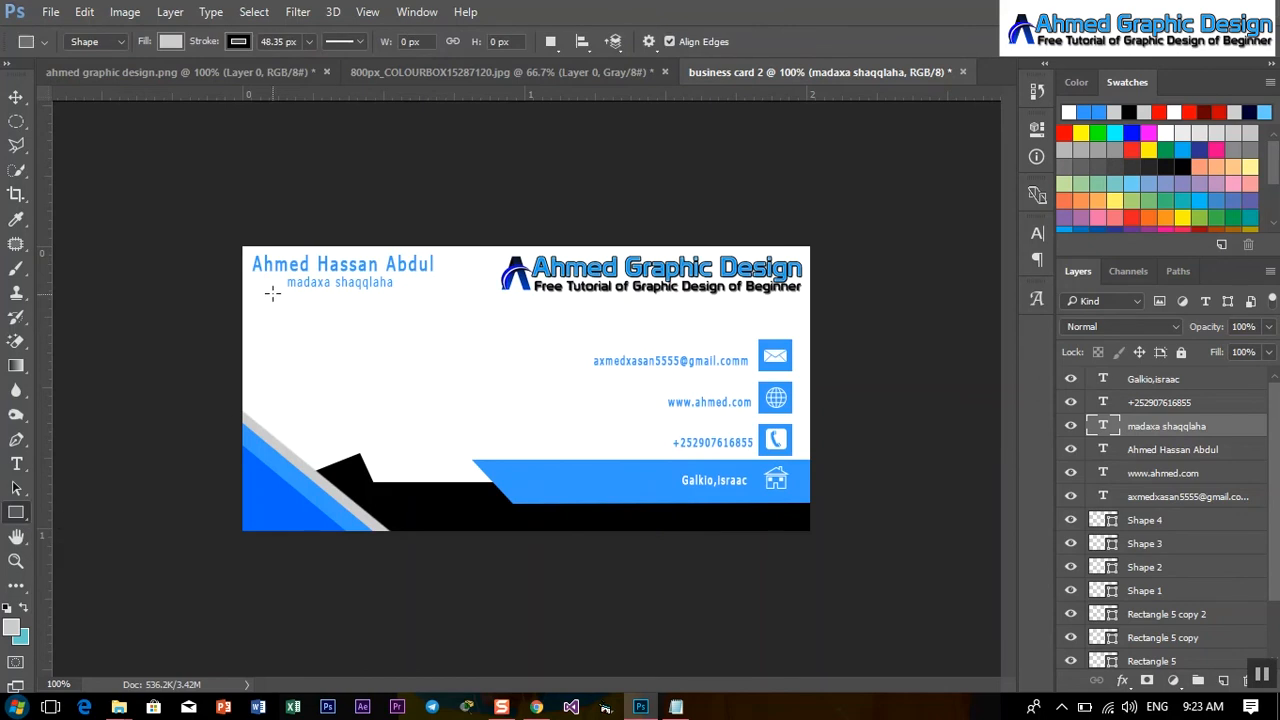
Draw a thin bar under the title, filled with the recent blue and with no outline.
drag(257, 289, 431, 290)
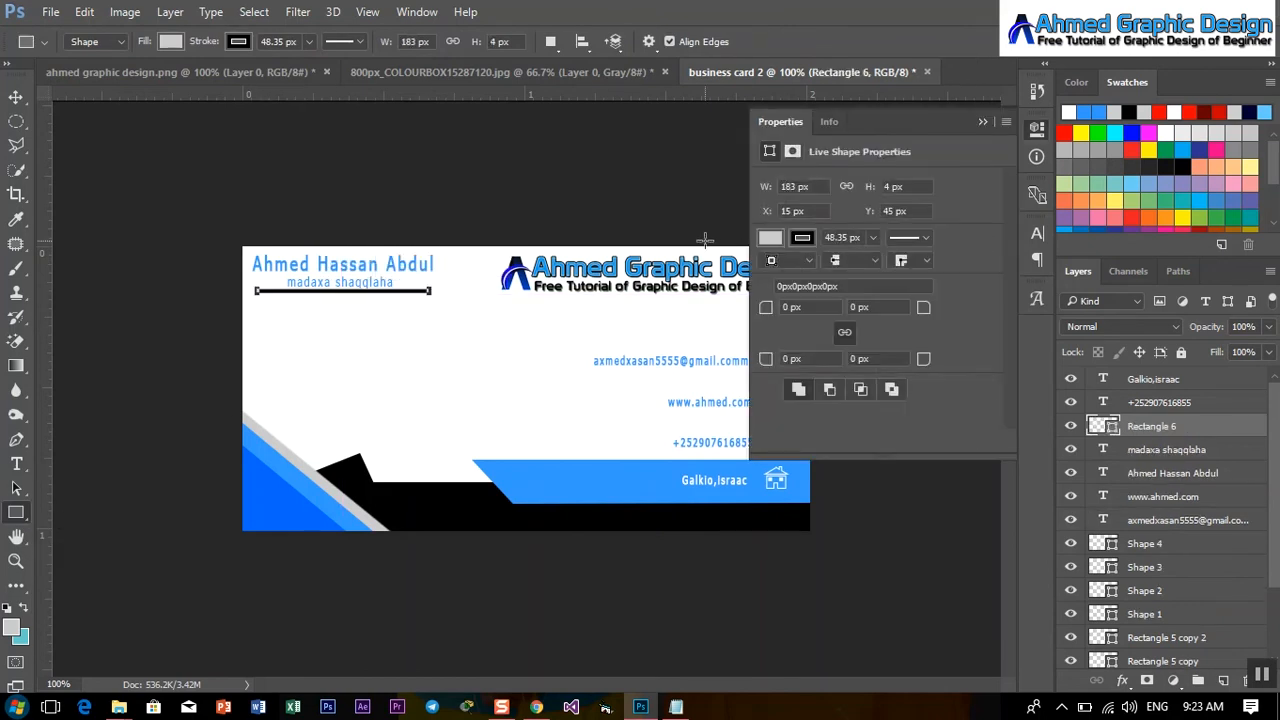
click(770, 238)
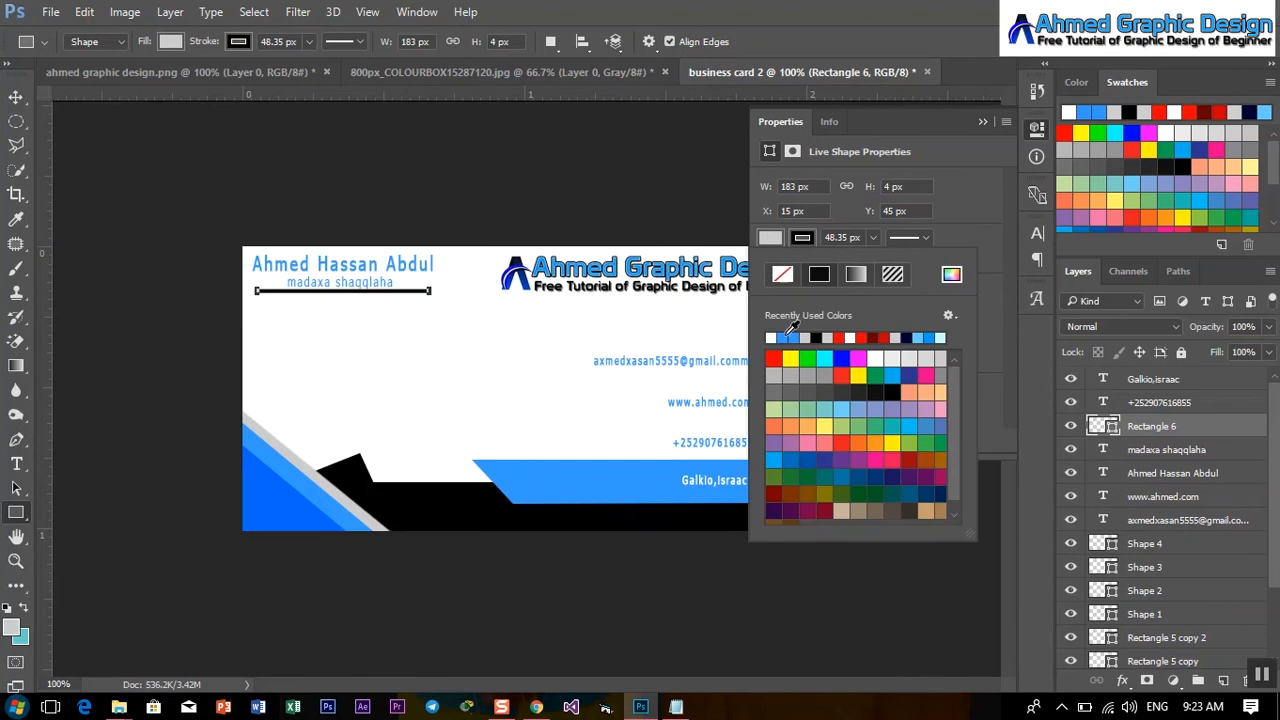
click(784, 337)
click(802, 238)
click(782, 274)
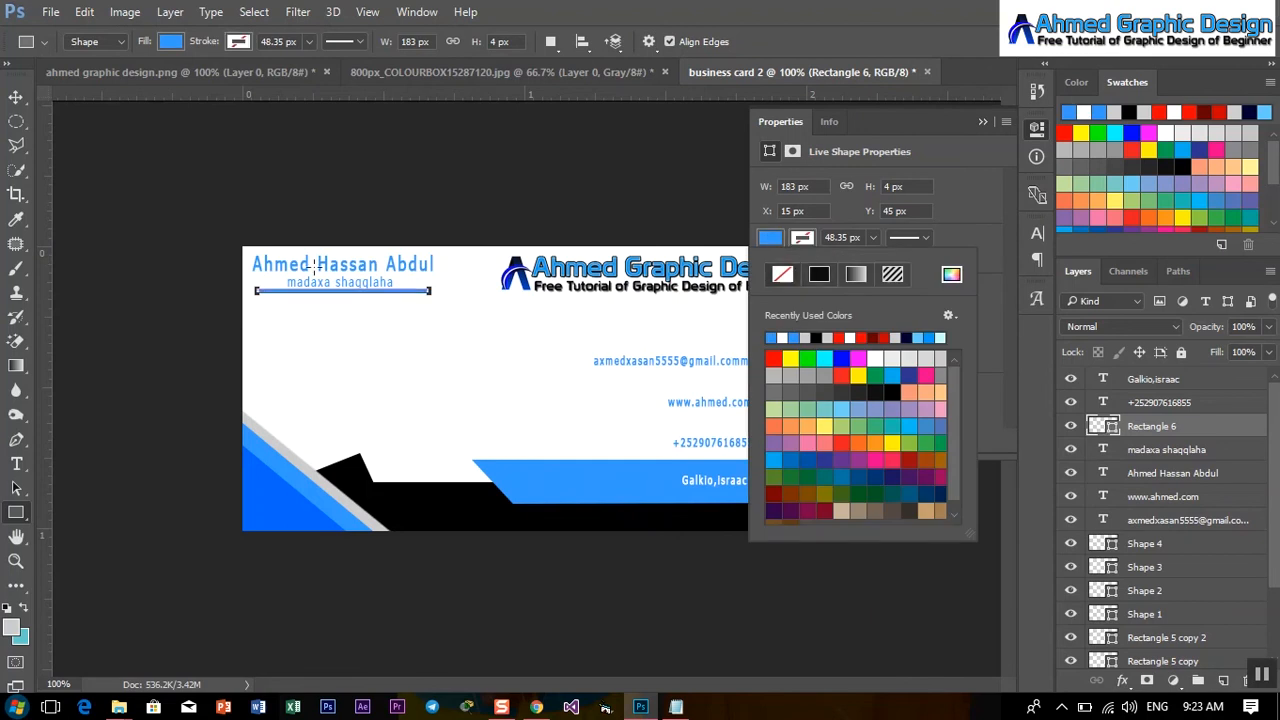
click(13, 104)
Shorten the blue bar from its right end and zoom in closer on the card.
click(13, 104)
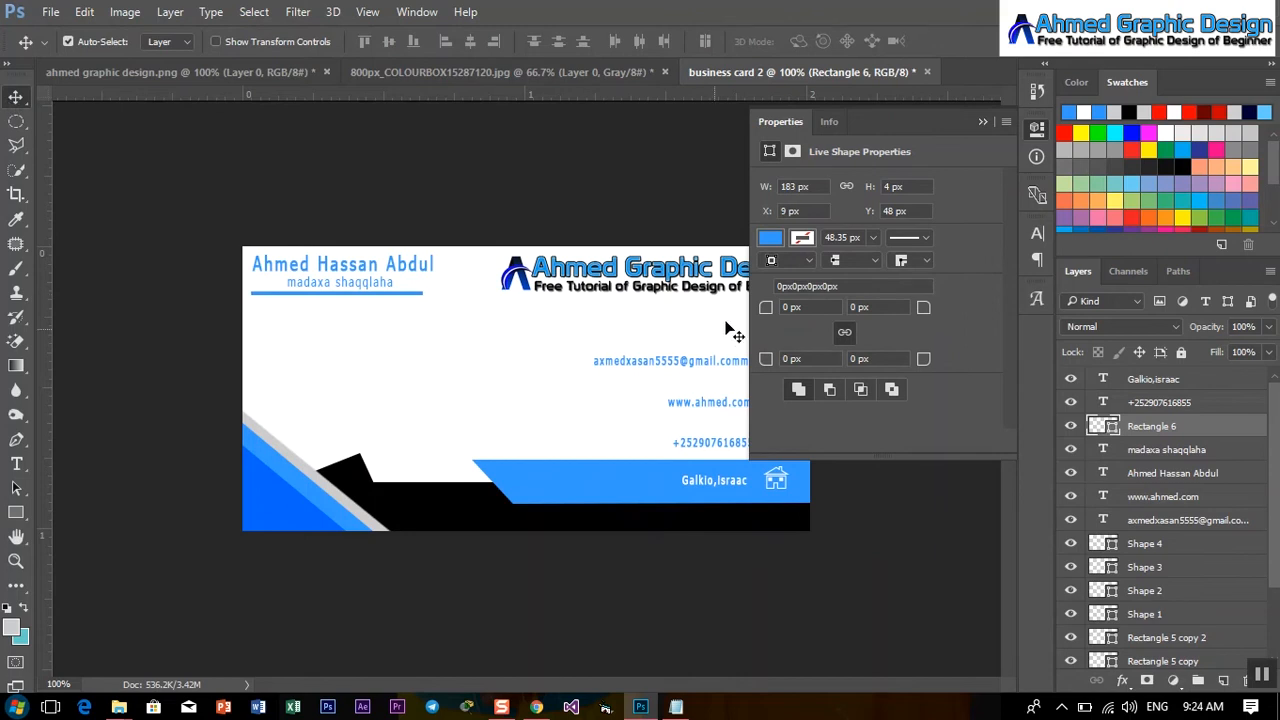
key(ctrl+t)
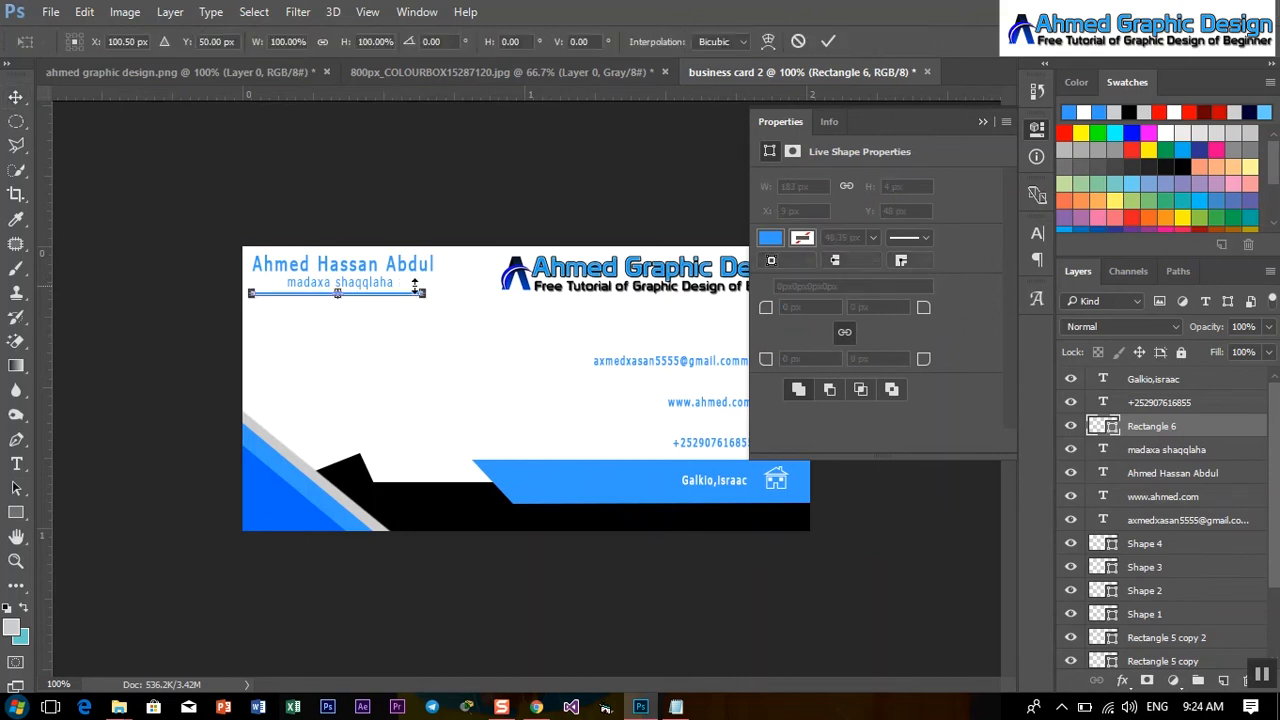
drag(424, 292, 366, 296)
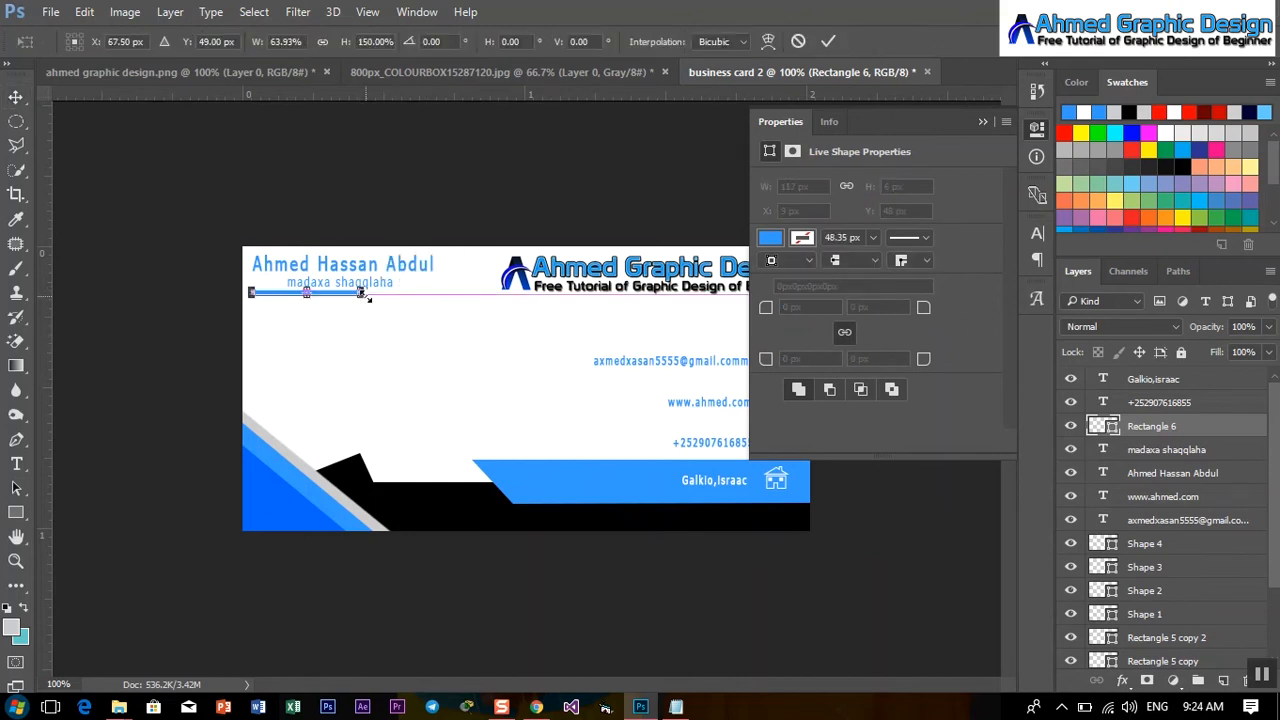
click(833, 41)
key(ctrl+plus)
key(ctrl+plus)
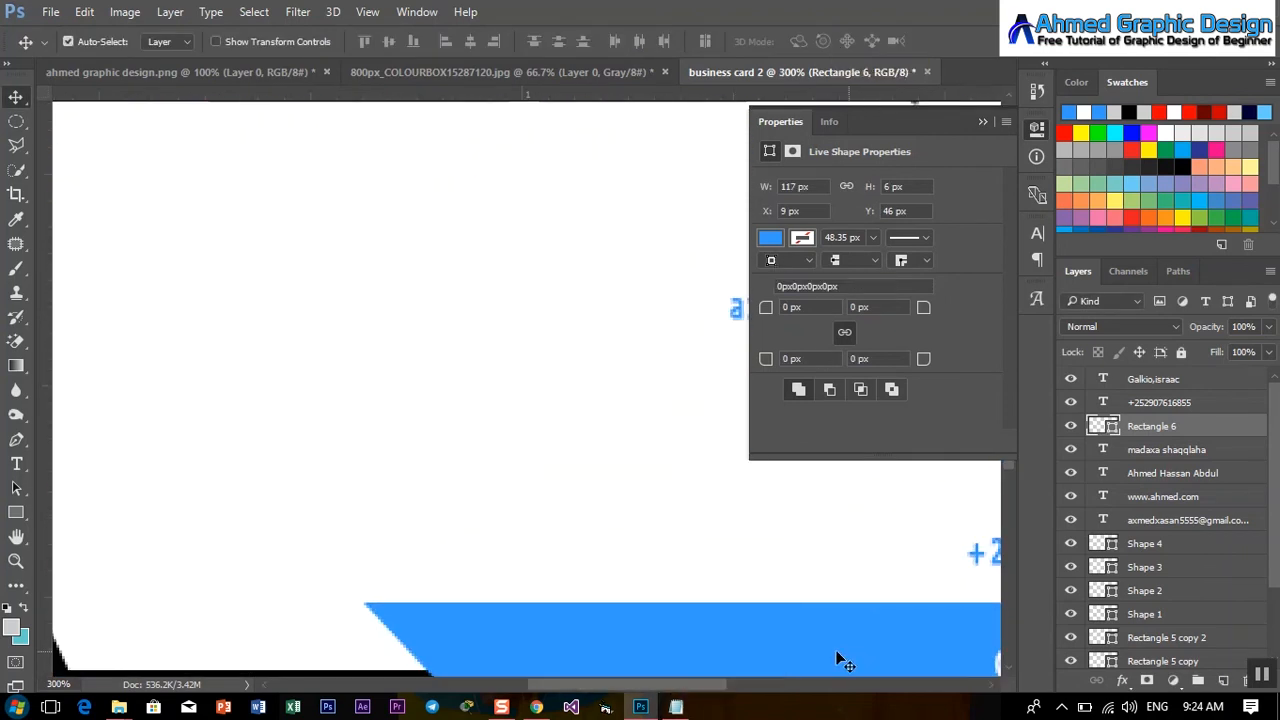
scroll(843, 660, left, 5)
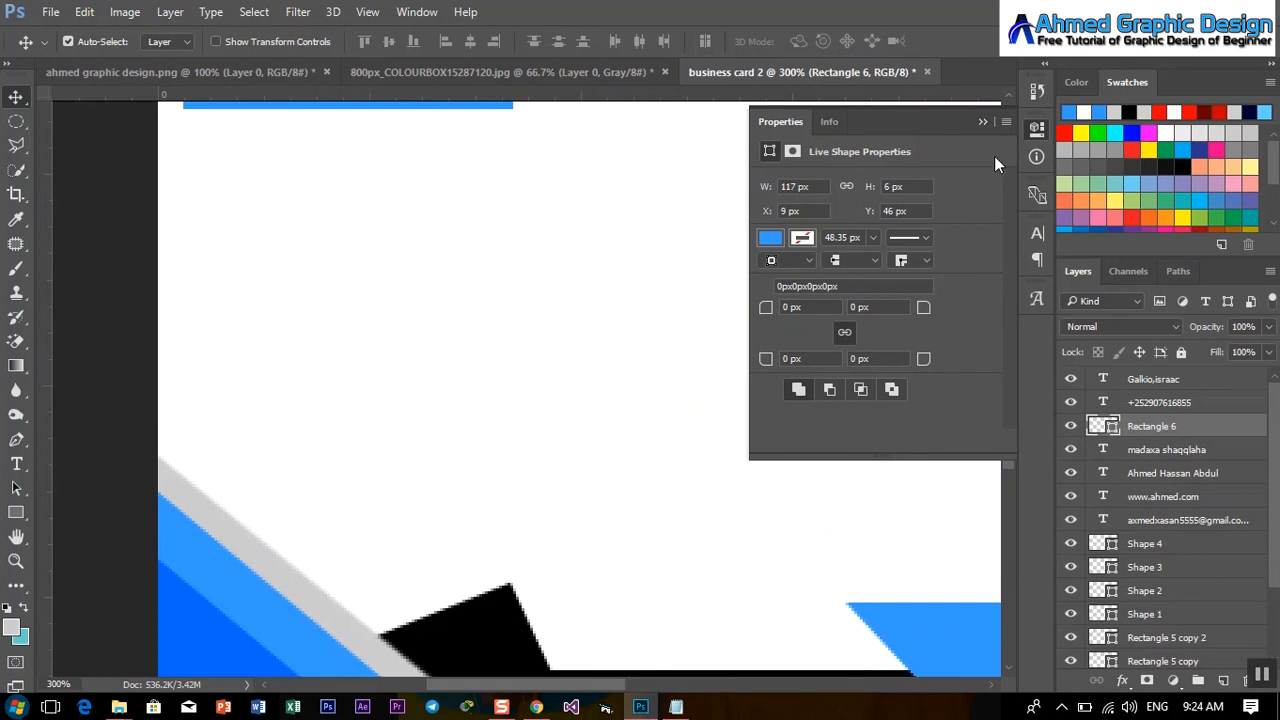
click(982, 122)
drag(1014, 371, 1011, 339)
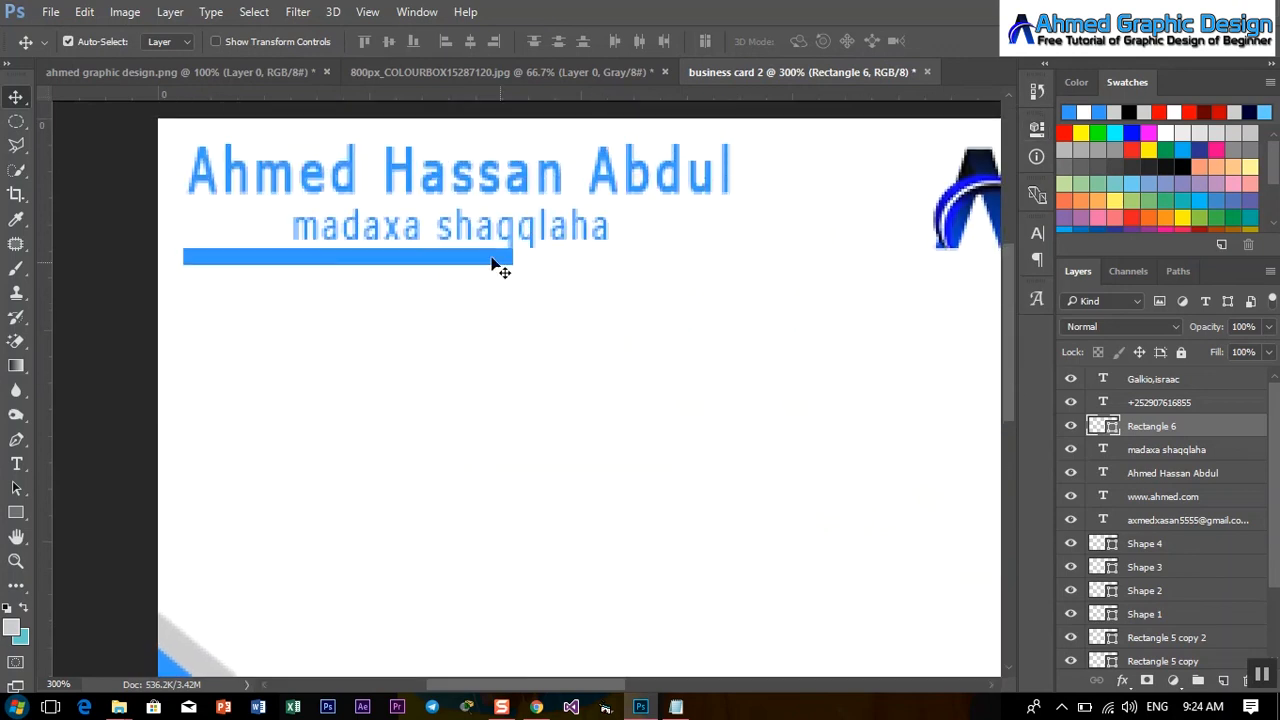
Resize the blue bar to half its thickness and about two-thirds of its width.
key(ctrl+t)
drag(347, 252, 349, 259)
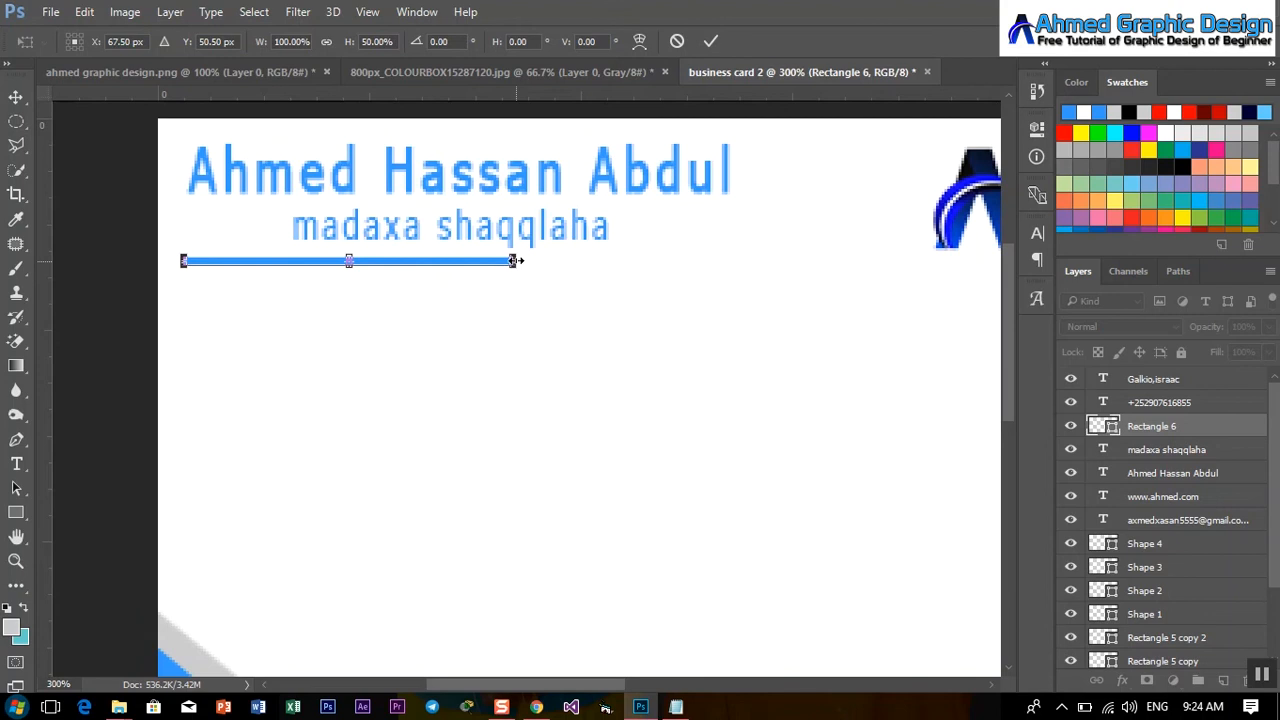
drag(516, 260, 403, 260)
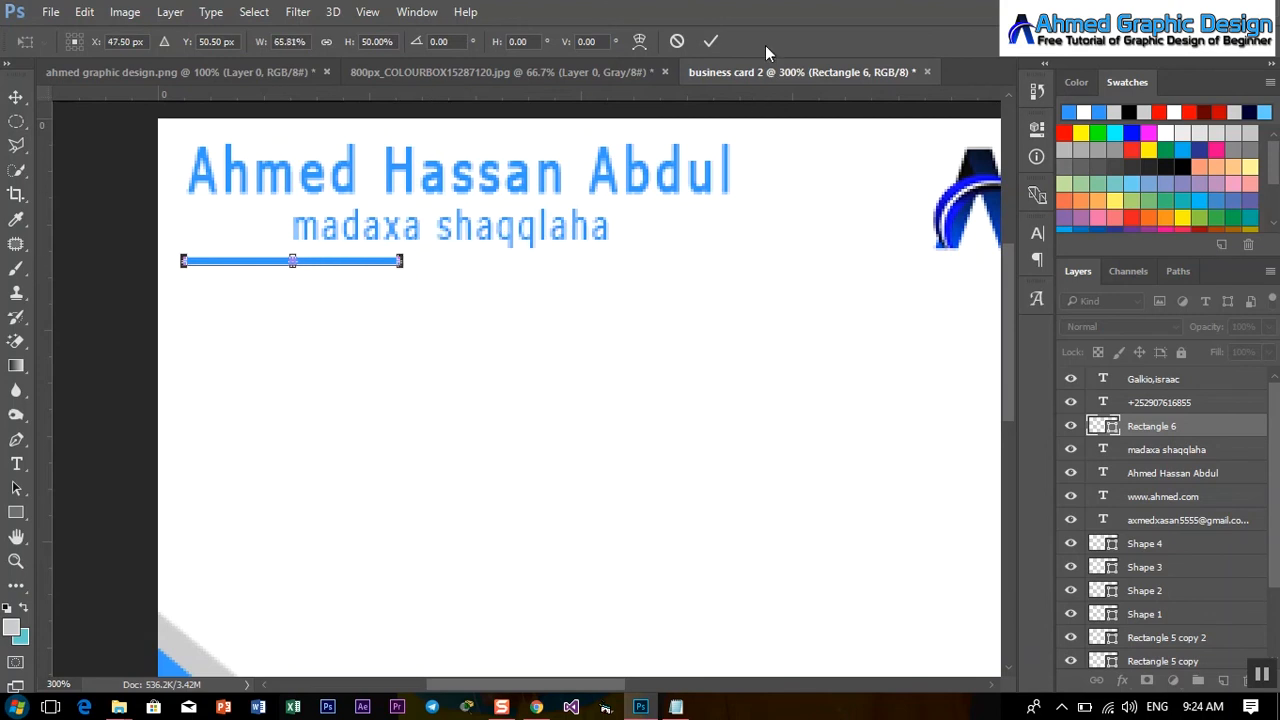
click(709, 43)
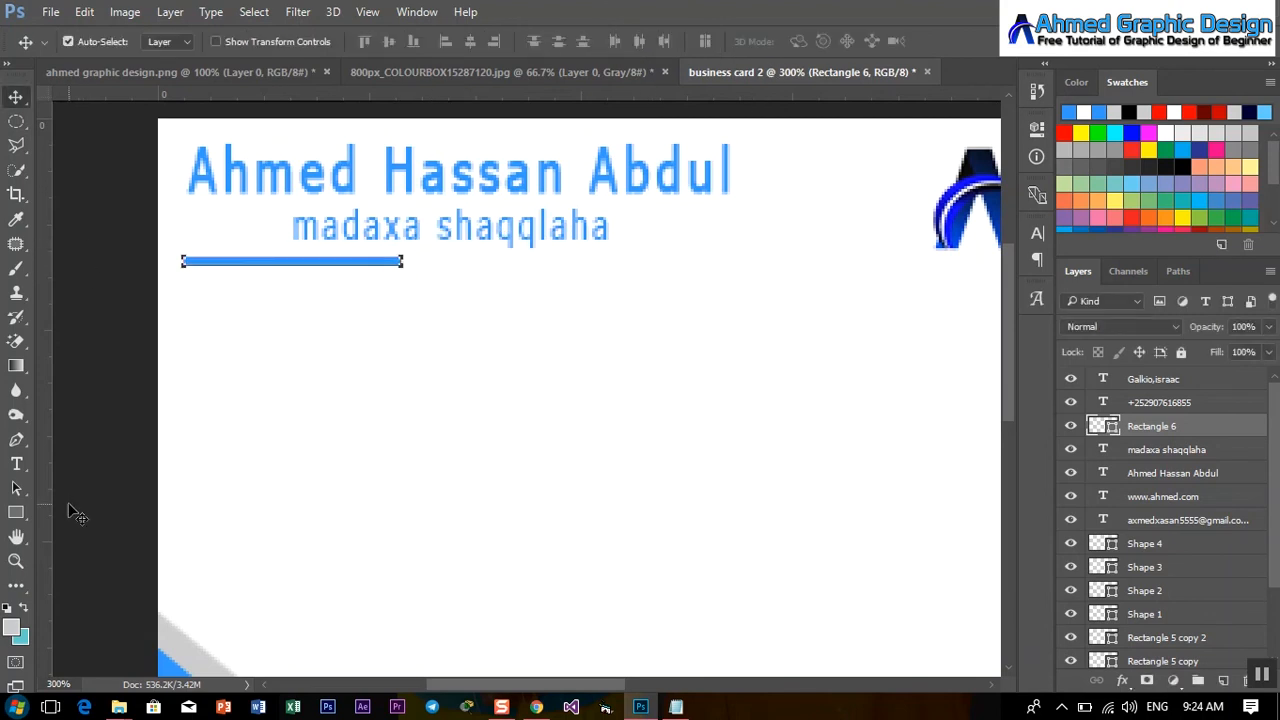
click(20, 466)
Recolour the full-name text line to black (000000), leaving the title and underline blue.
click(510, 162)
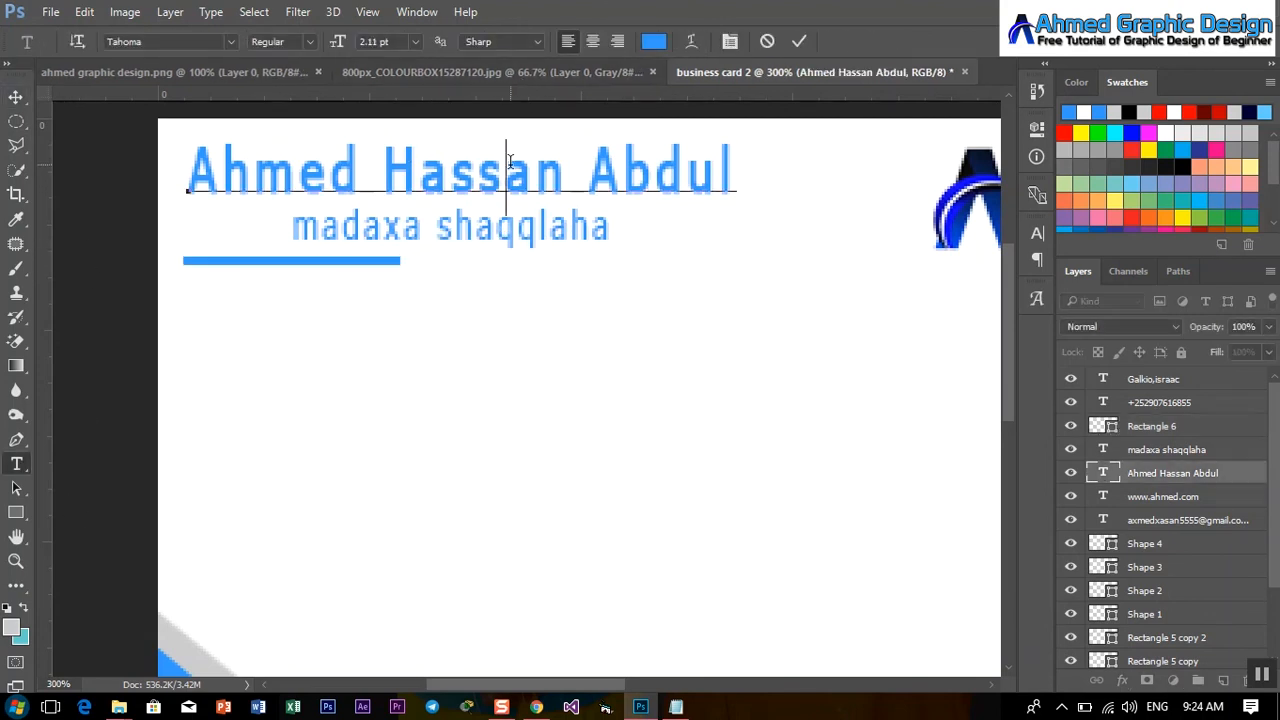
key(ctrl+a)
click(653, 43)
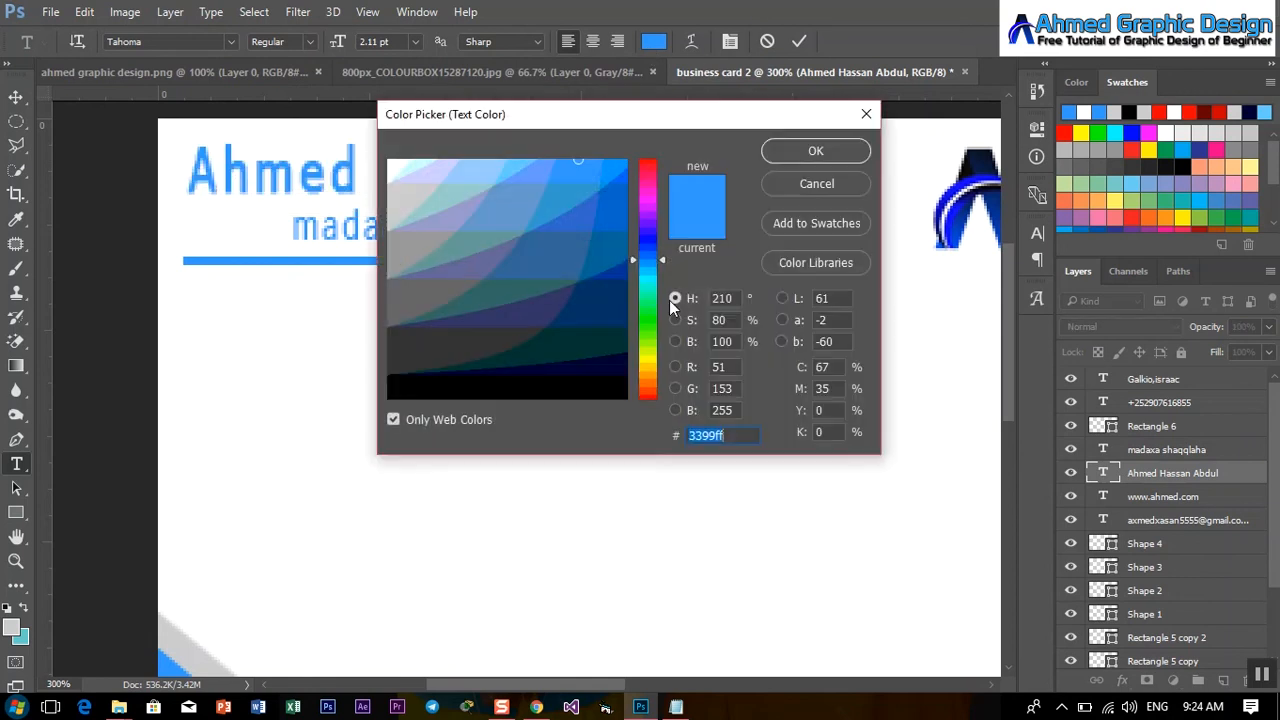
click(614, 389)
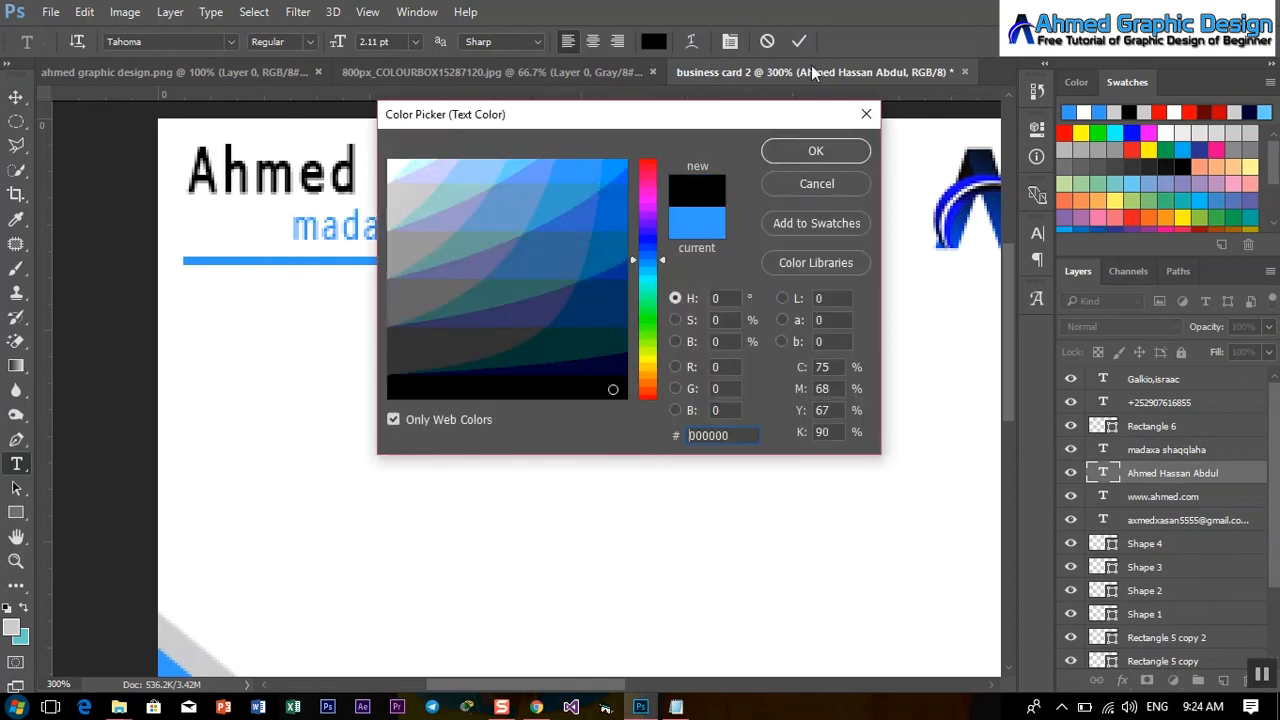
click(818, 150)
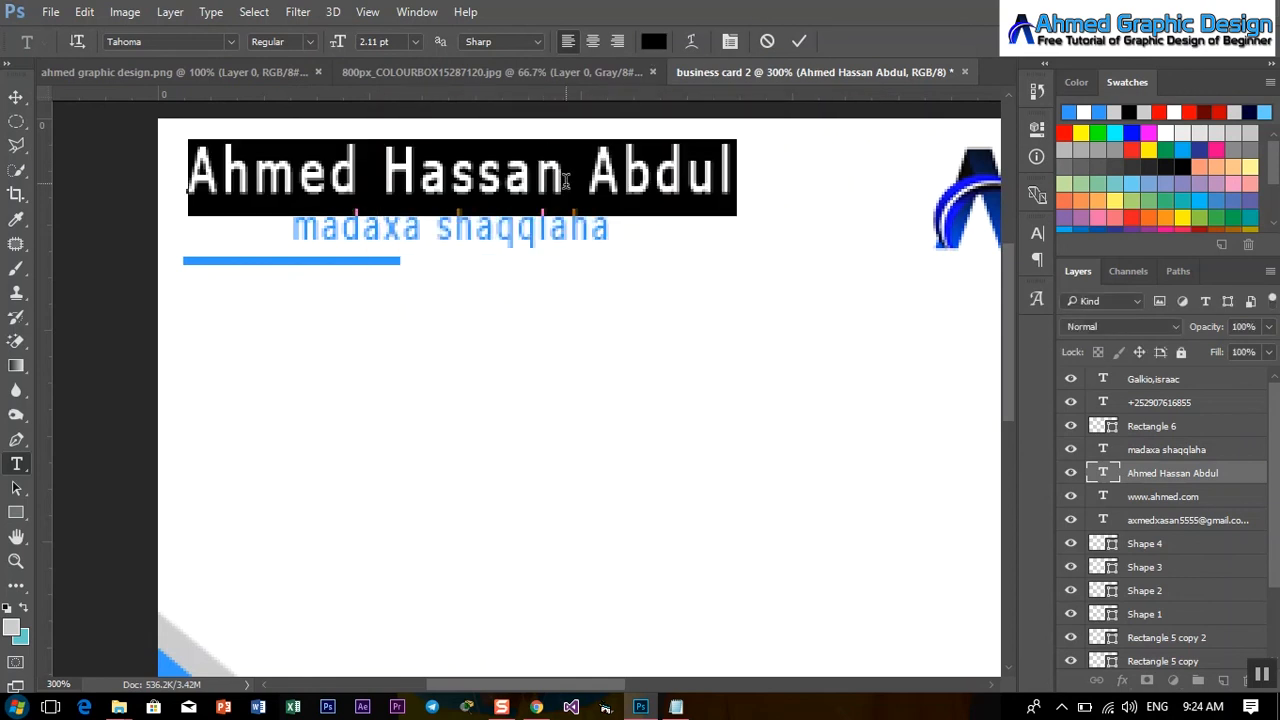
click(800, 42)
click(16, 97)
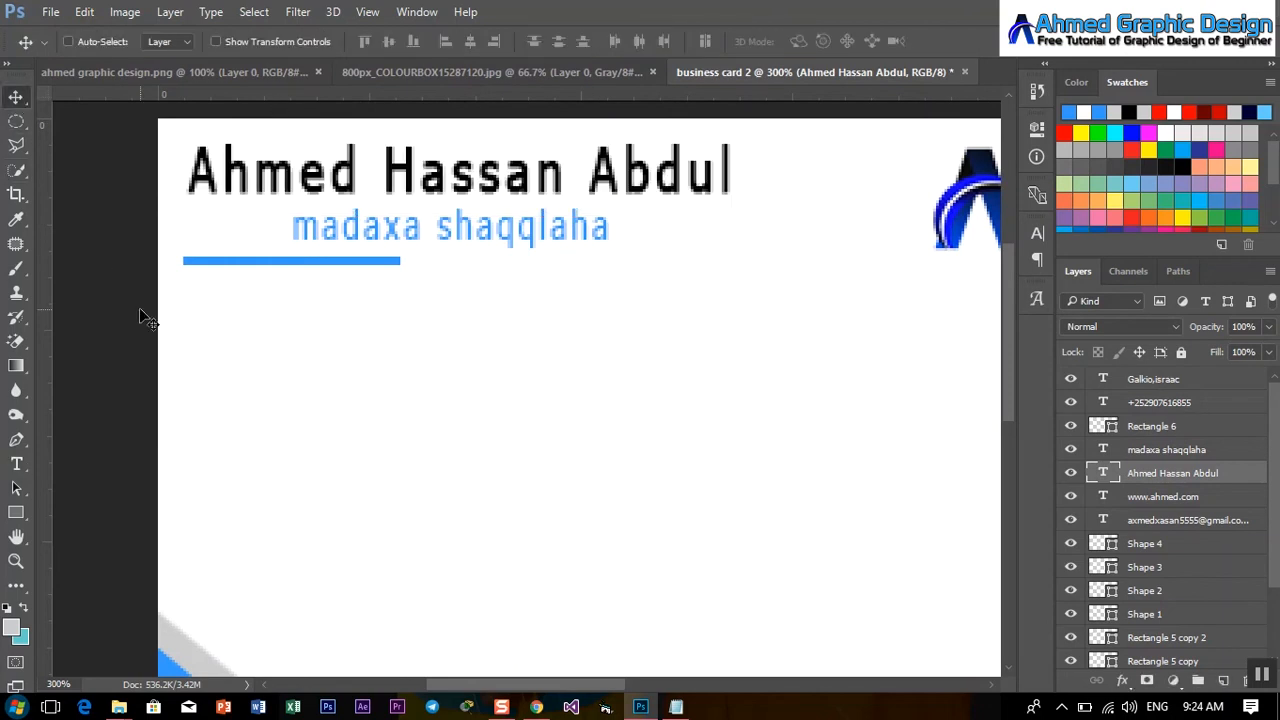
key(ctrl+minus)
key(ctrl+minus)
key(ctrl+minus)
key(ctrl+plus)
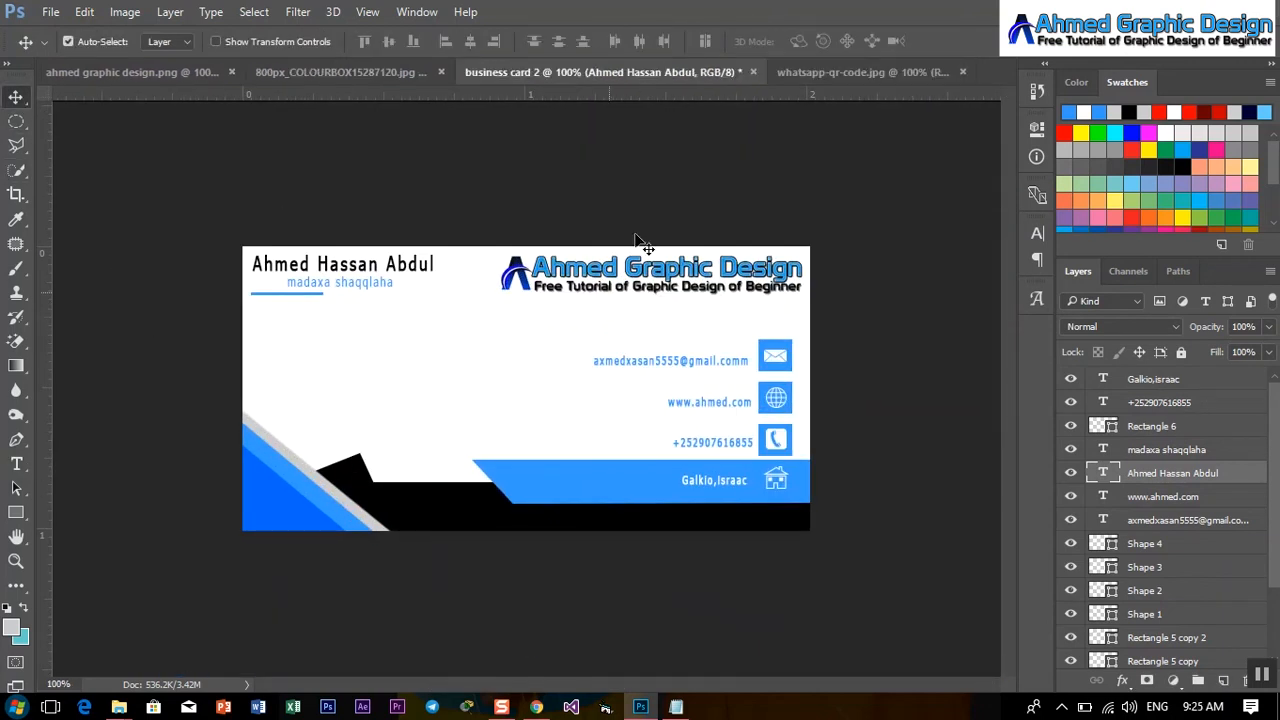
Bring the whatsapp-qr-code.jpg image onto the card, scale it to about 35%, and place it left, below the title.
click(889, 74)
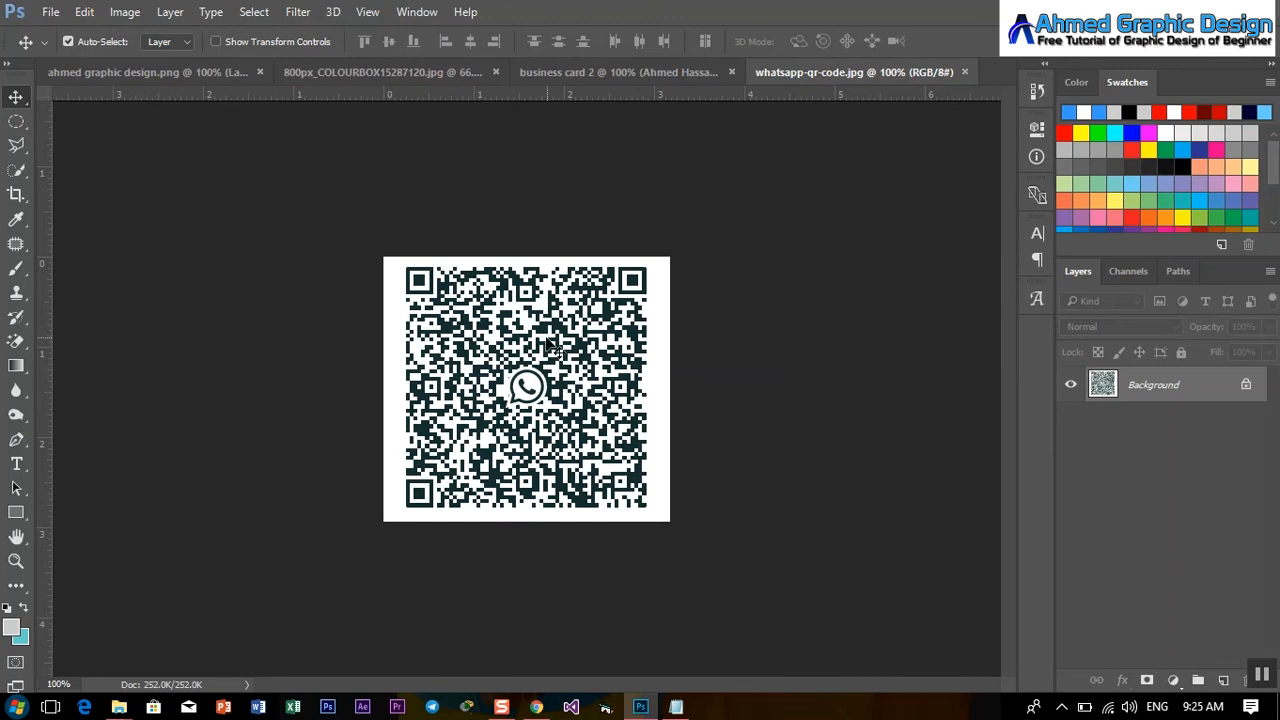
drag(548, 345, 645, 196)
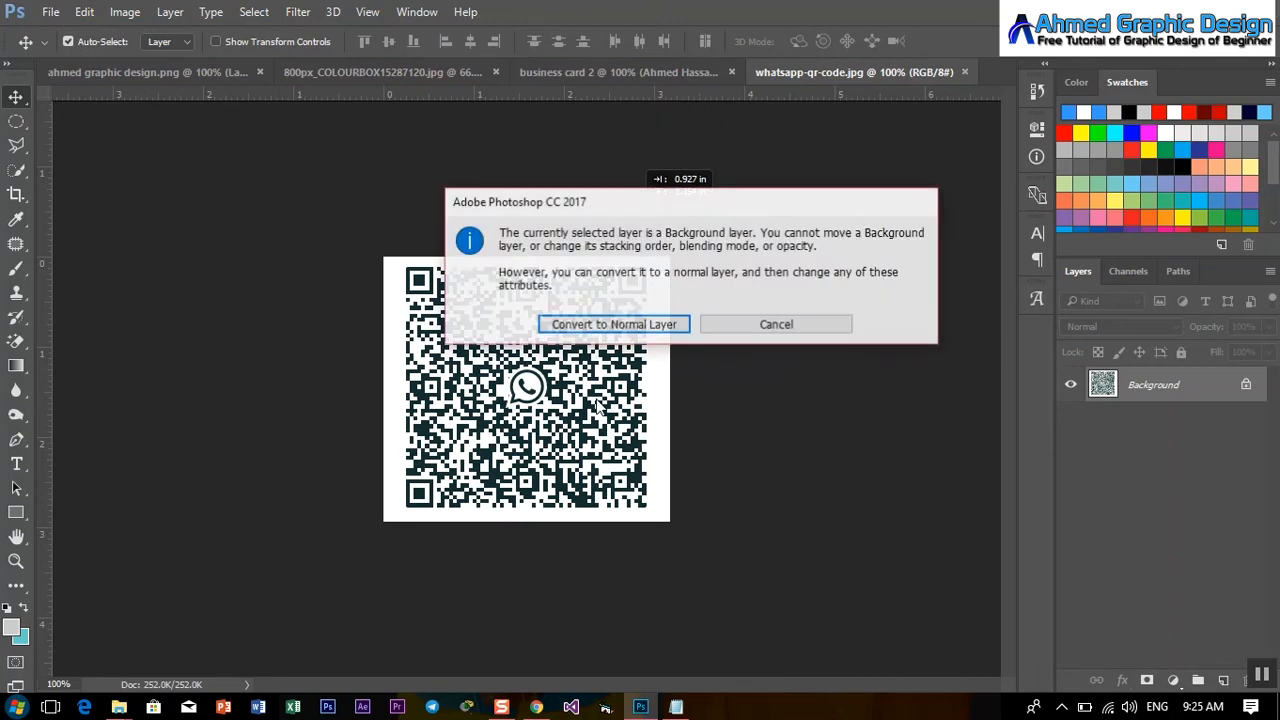
click(673, 322)
drag(552, 383, 407, 382)
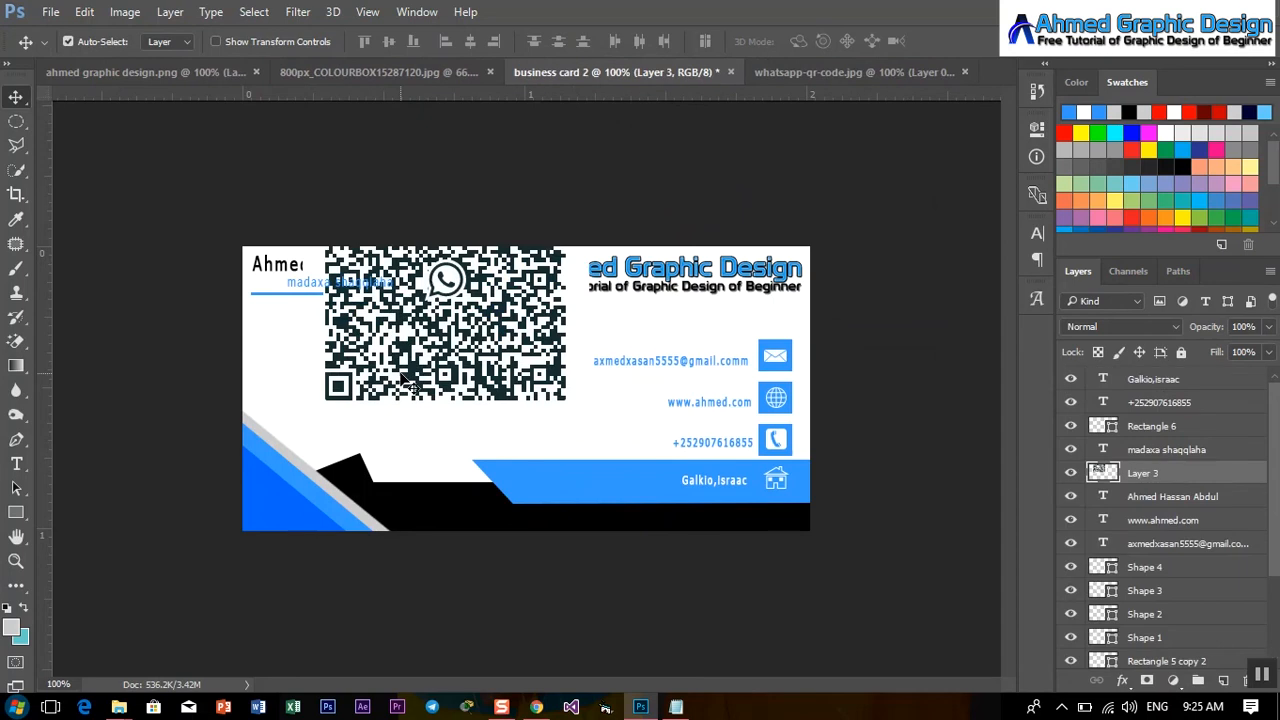
key(ctrl+t)
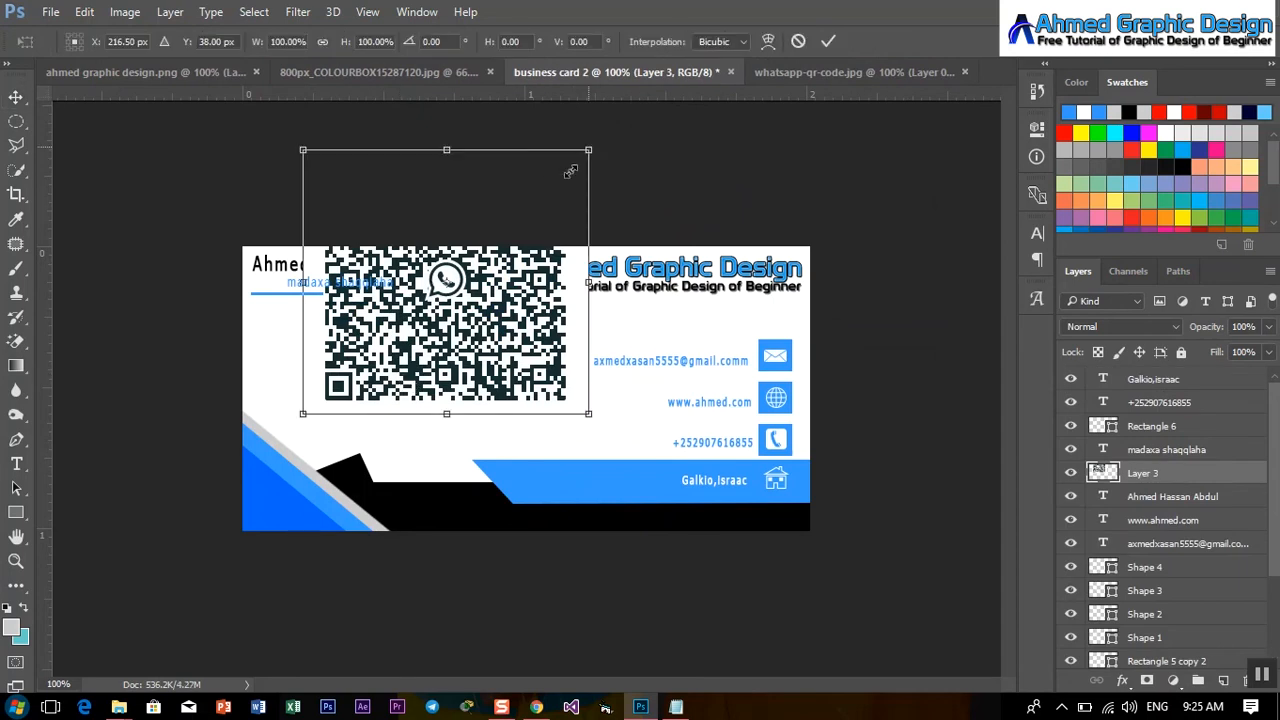
drag(570, 172, 497, 238)
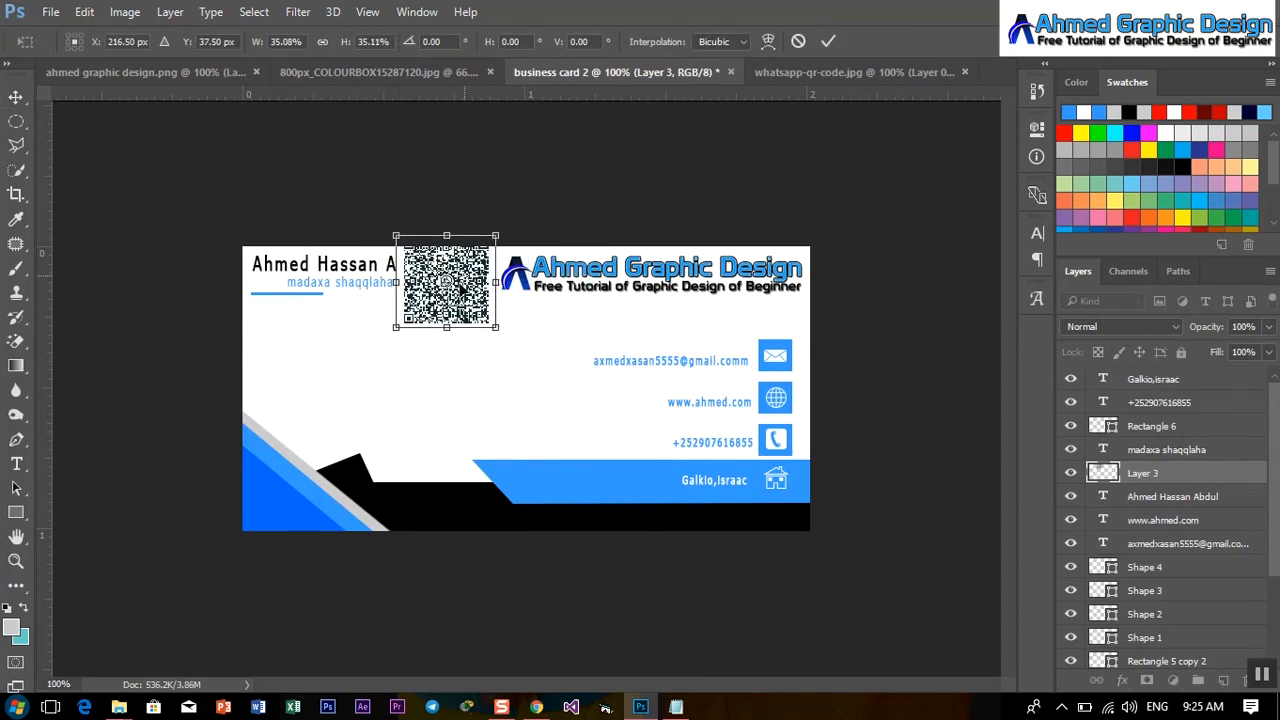
drag(462, 288, 348, 384)
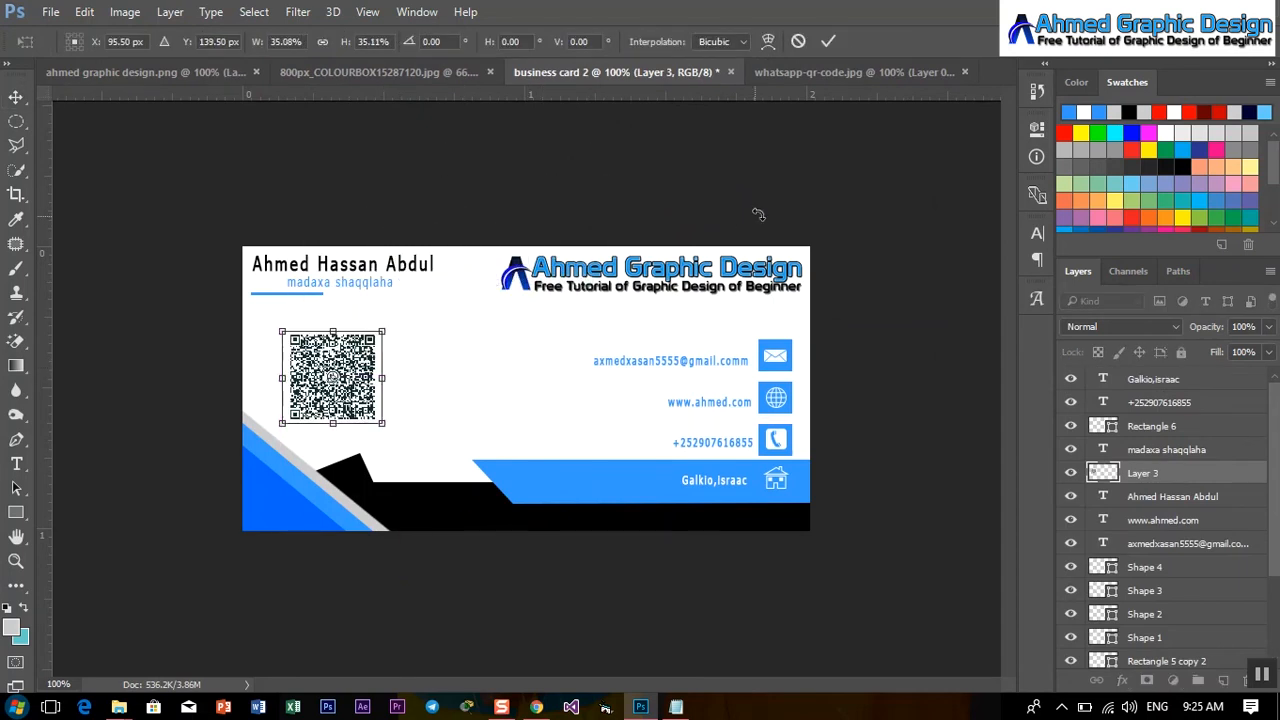
click(828, 42)
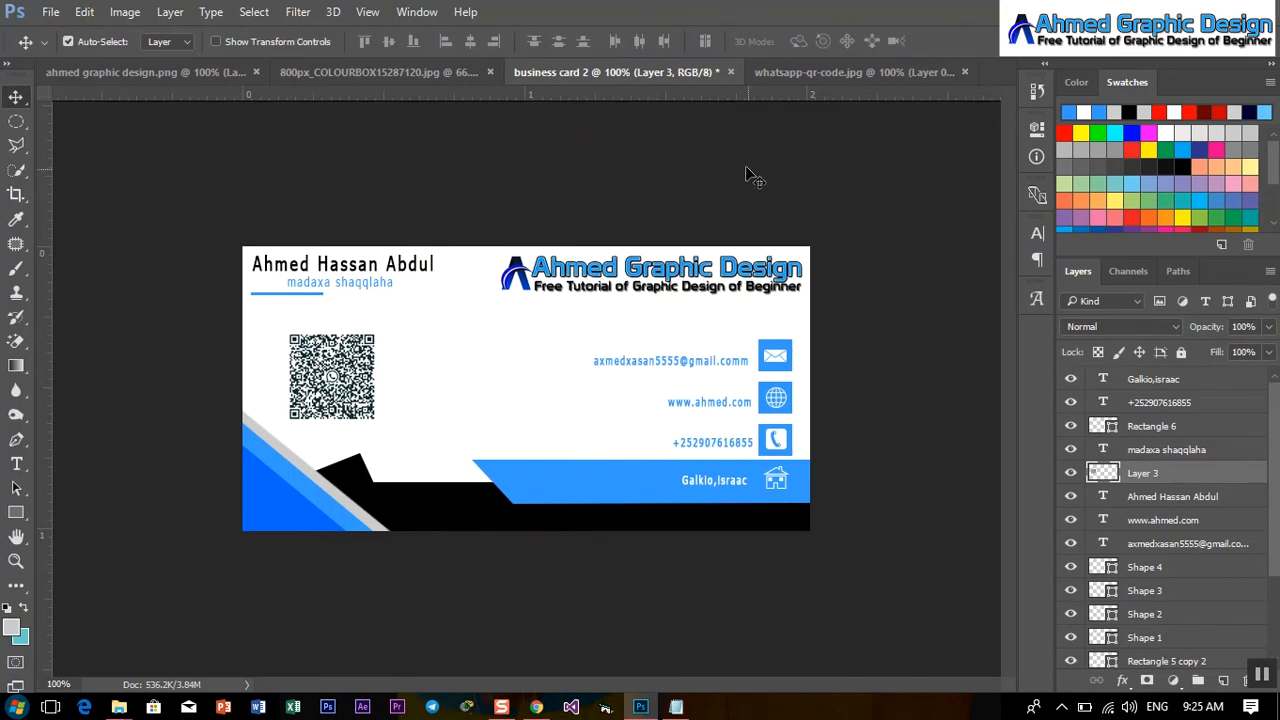
Create a 604 × 303 px document from the saved business card preset, named 'business card 2 cover'.
click(50, 12)
click(73, 30)
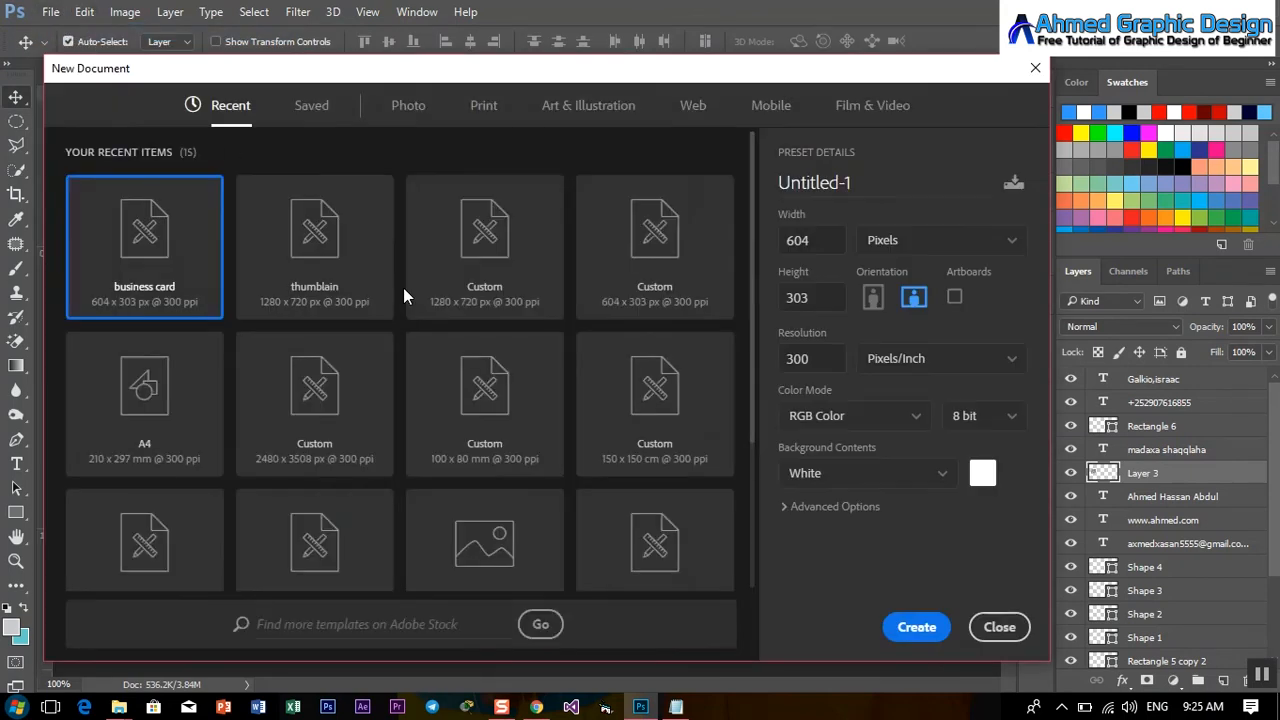
click(316, 108)
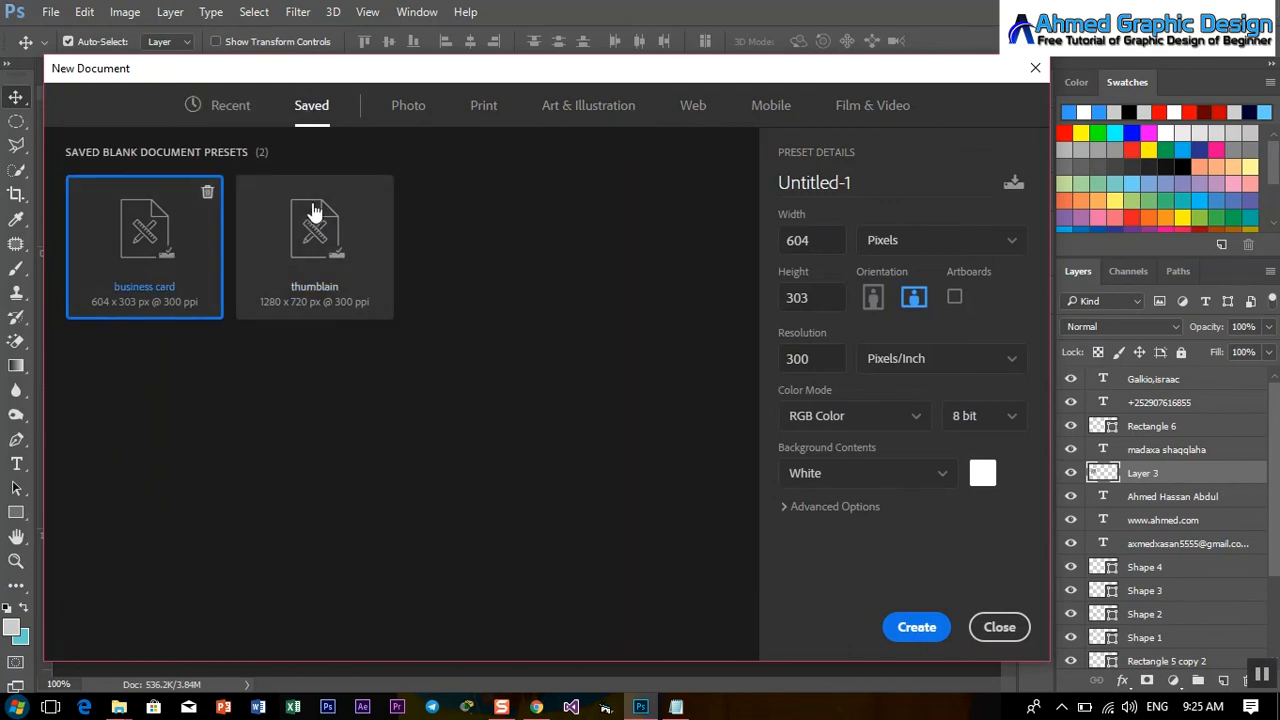
click(766, 182)
text(business)
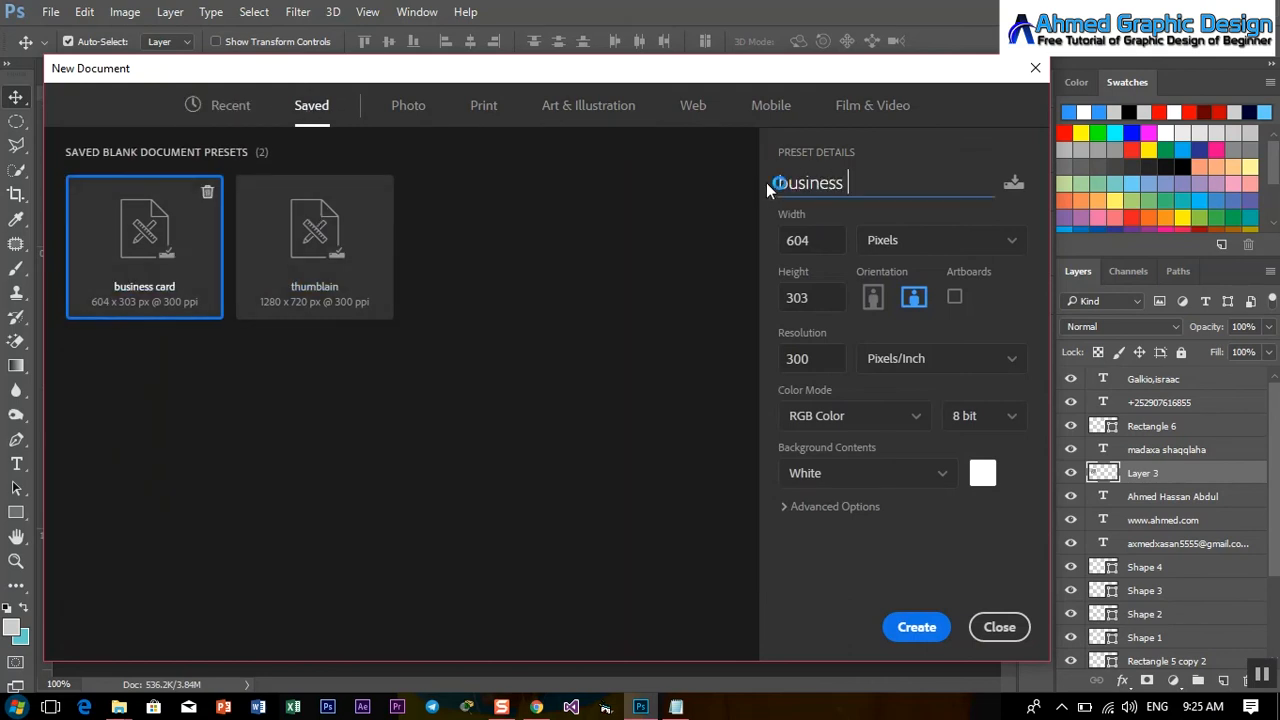
text( card)
text( cover)
key(Left)
key(Left)
key(Left)
key(Left)
key(Left)
key(Left)
text(2)
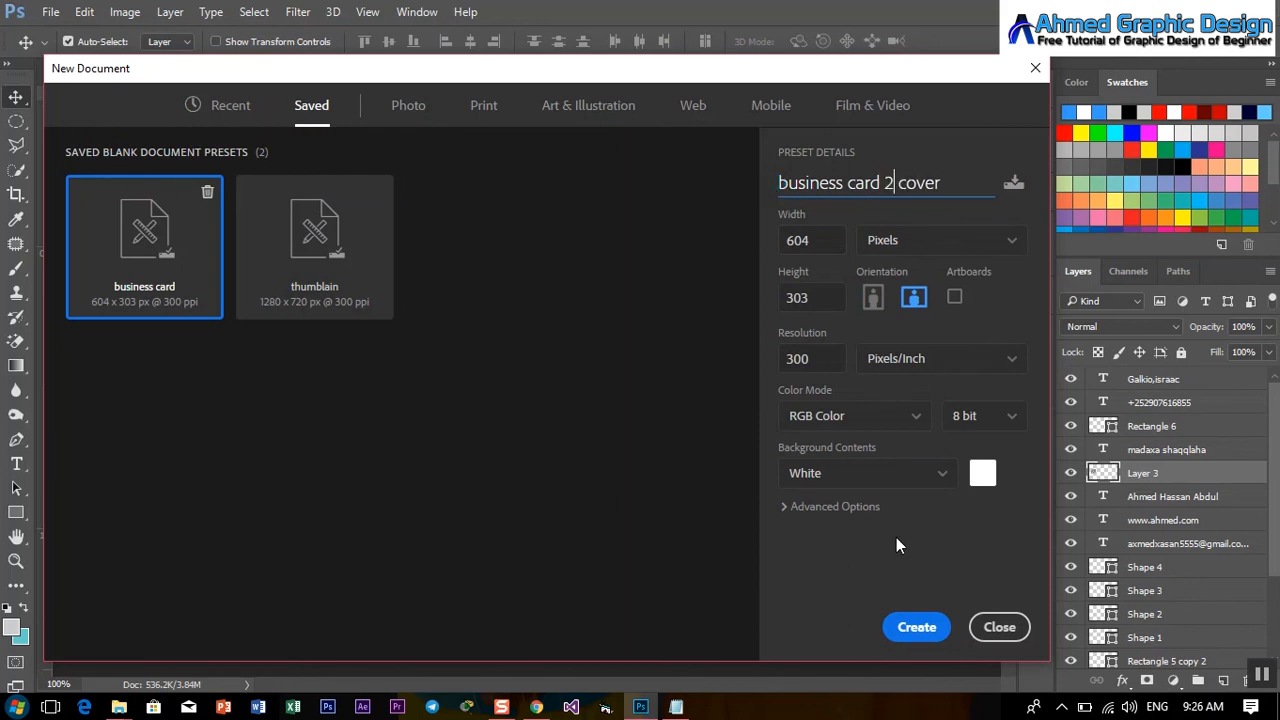
click(927, 640)
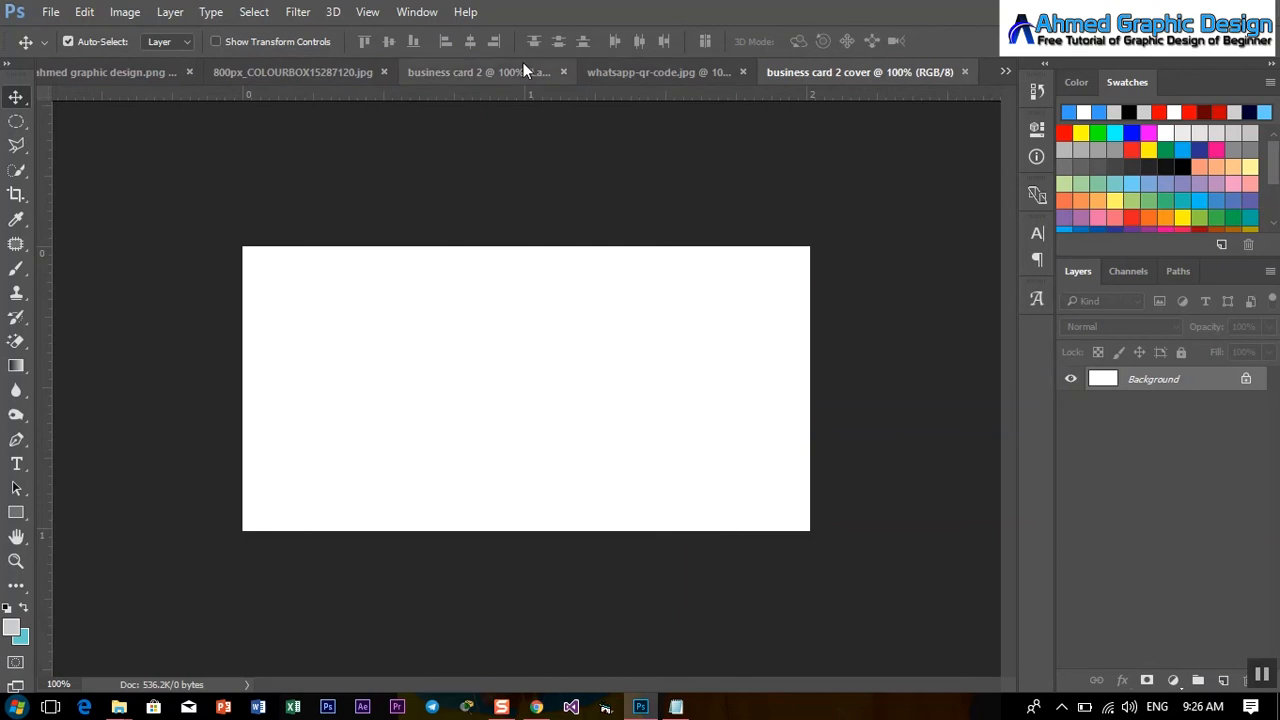
click(499, 70)
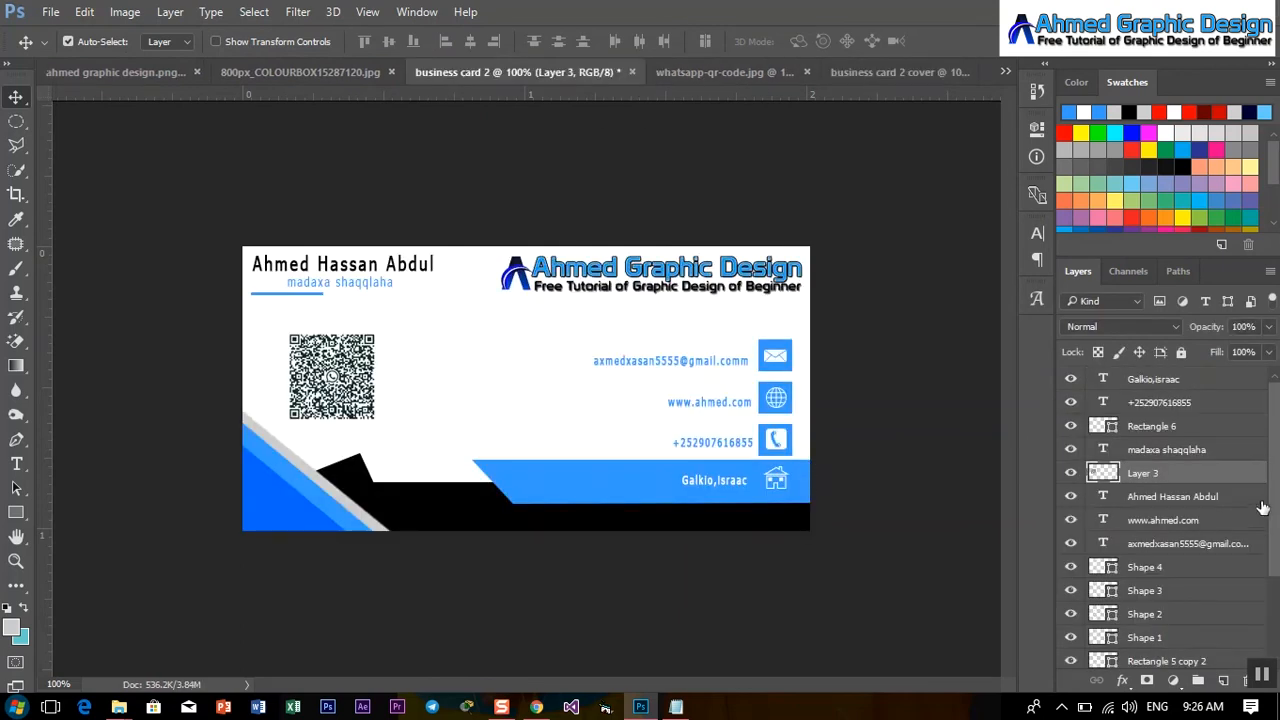
Copy Group 1's blue and black shapes into the cover, flip them horizontally, and move them to the bottom.
scroll(1262, 508, down, 3)
drag(1198, 626, 493, 350)
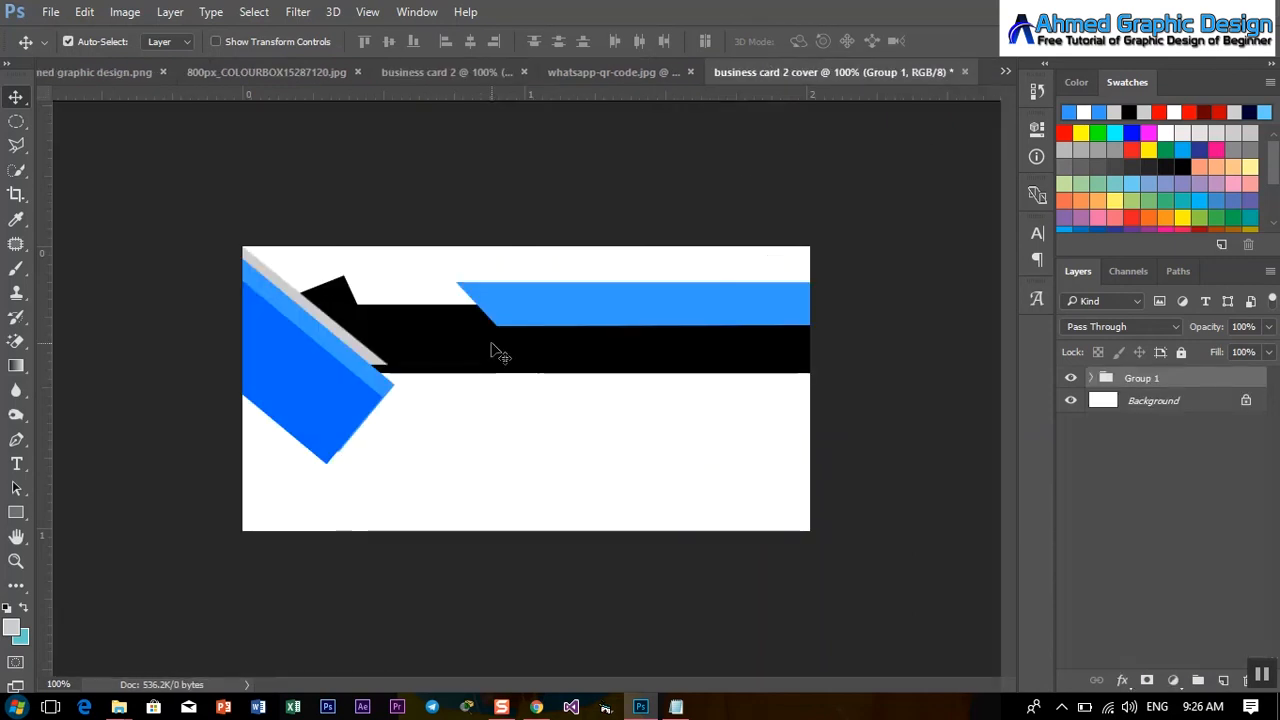
key(ctrl+t)
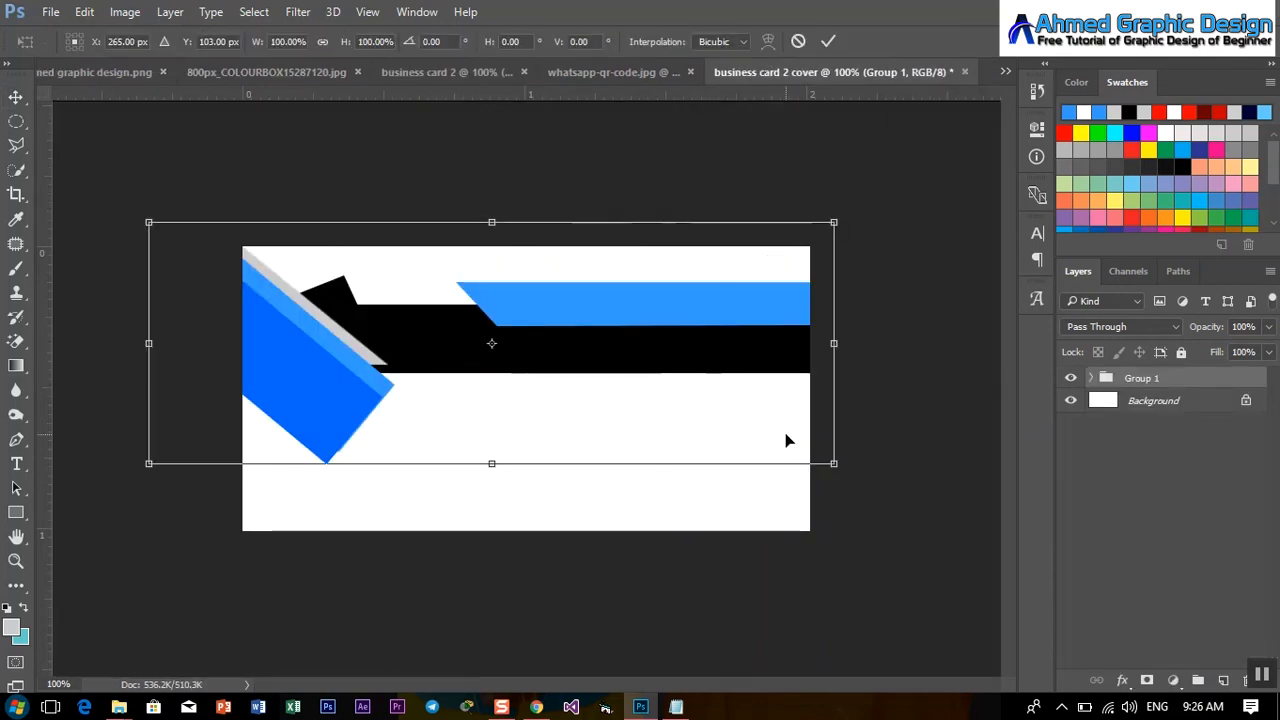
right_click(765, 430)
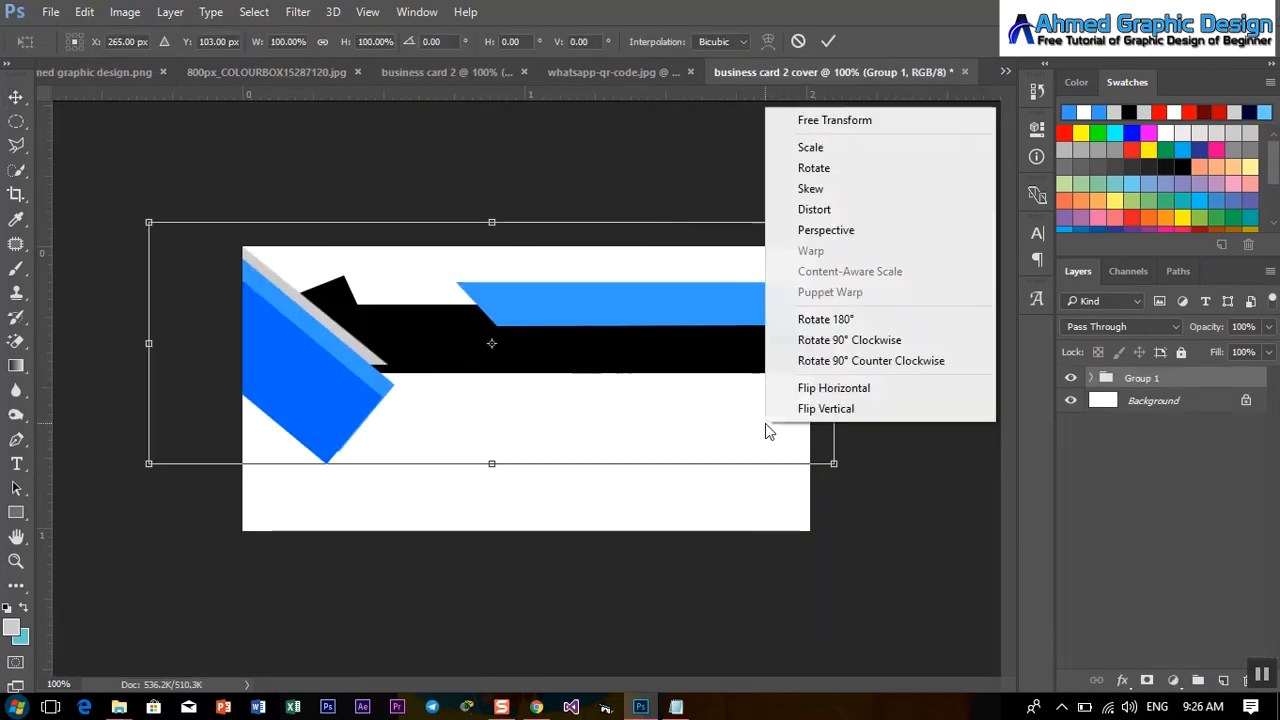
click(855, 384)
drag(450, 333, 482, 498)
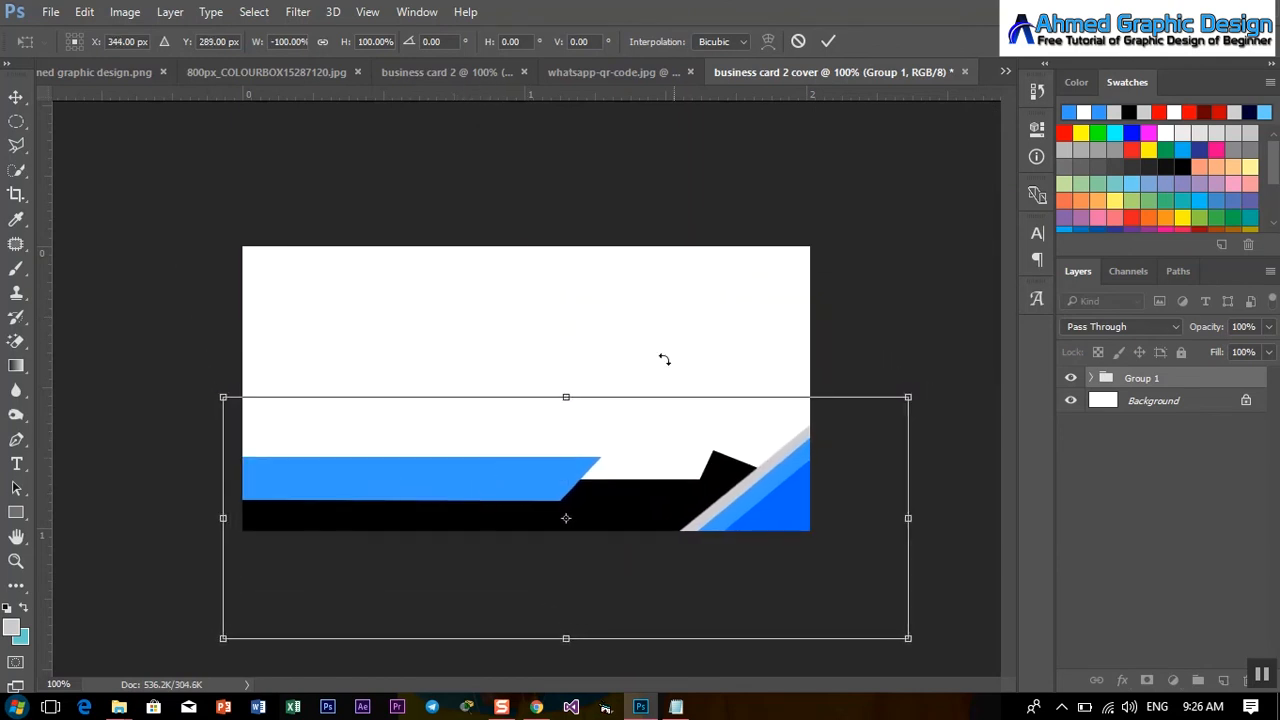
click(828, 41)
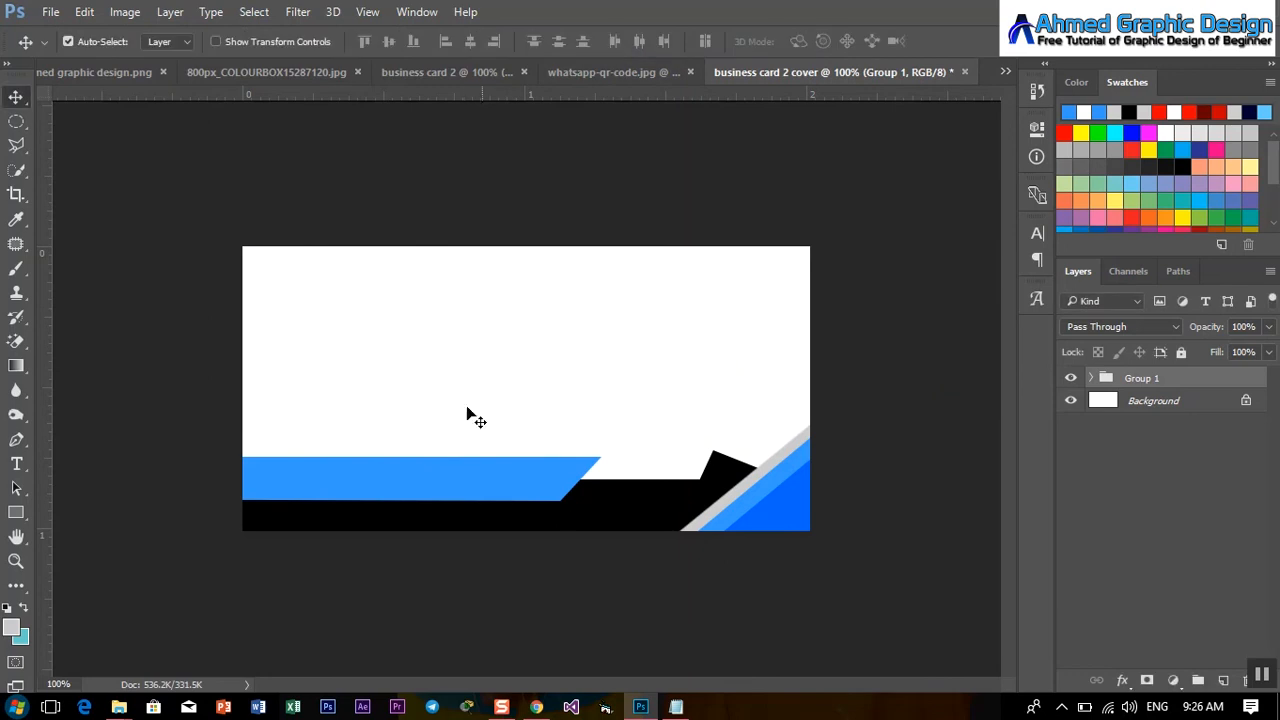
Copy the graphic design logo into the cover, scale it to about 48%, and centre it above the shapes.
click(80, 75)
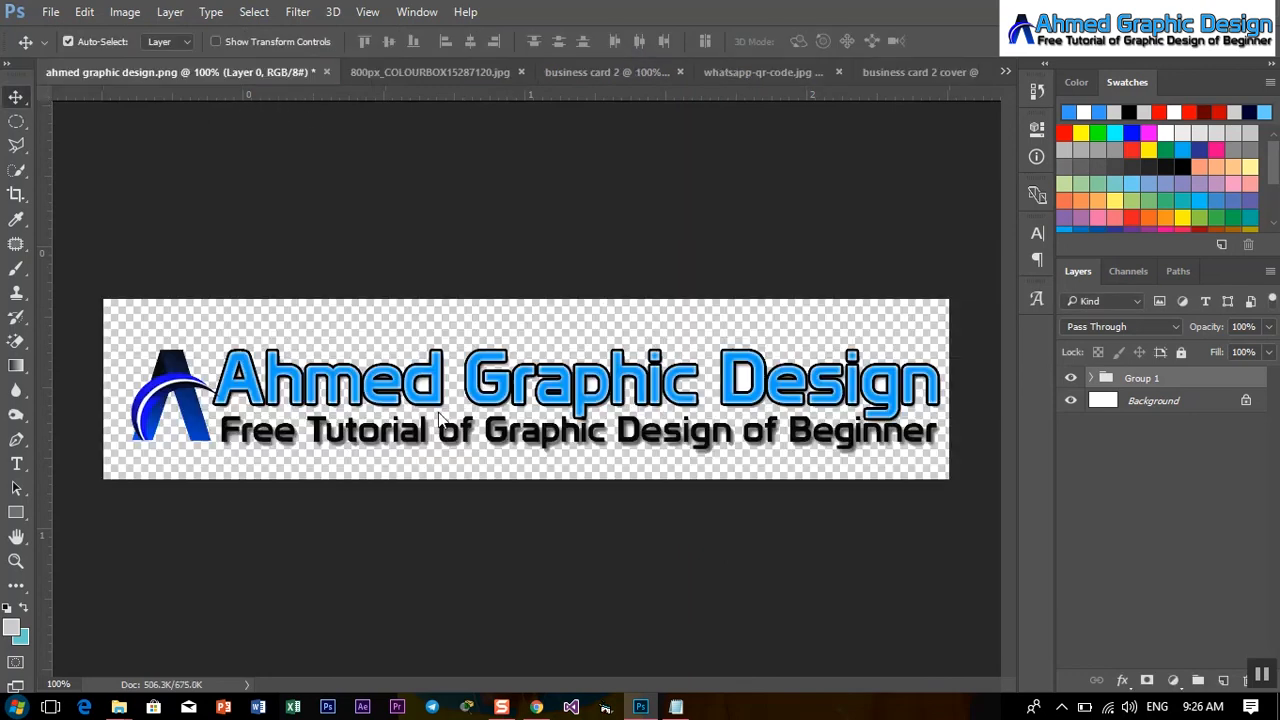
drag(183, 390, 585, 373)
key(ctrl+t)
mouse_move(650, 372)
mouse_down()
mouse_move(663, 366)
mouse_move(657, 349)
mouse_up()
drag(700, 395, 382, 366)
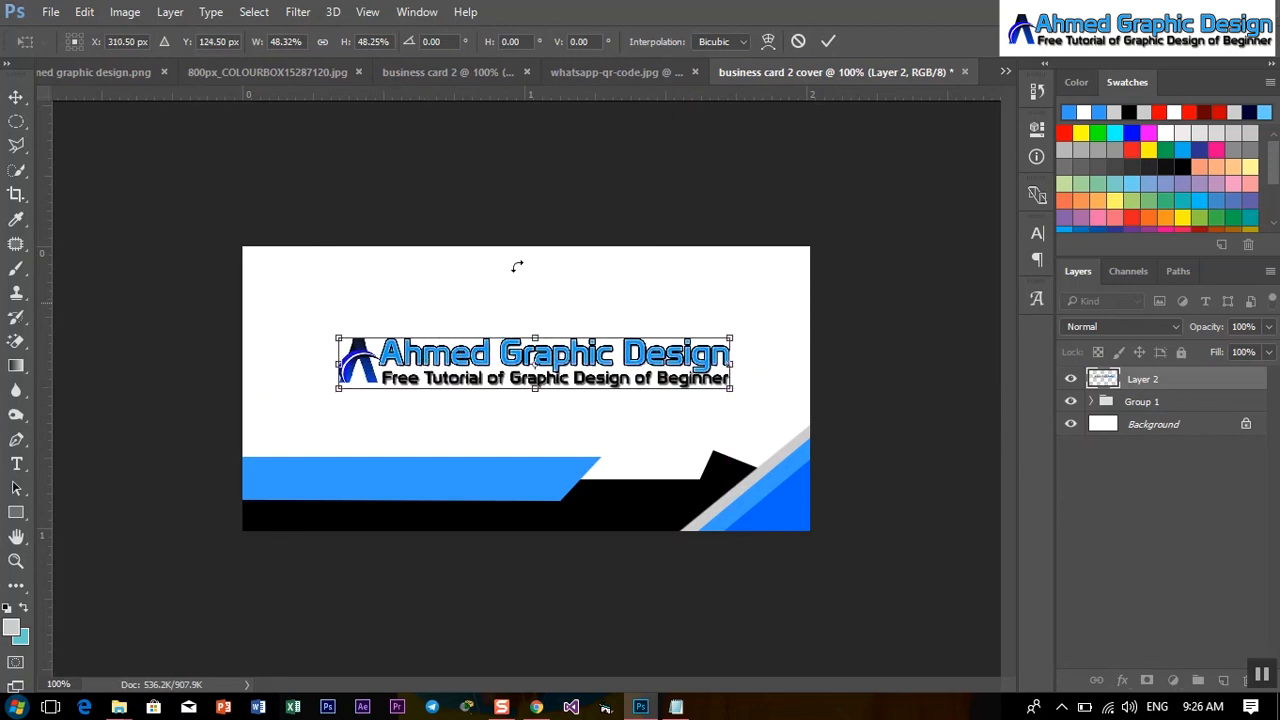
click(827, 43)
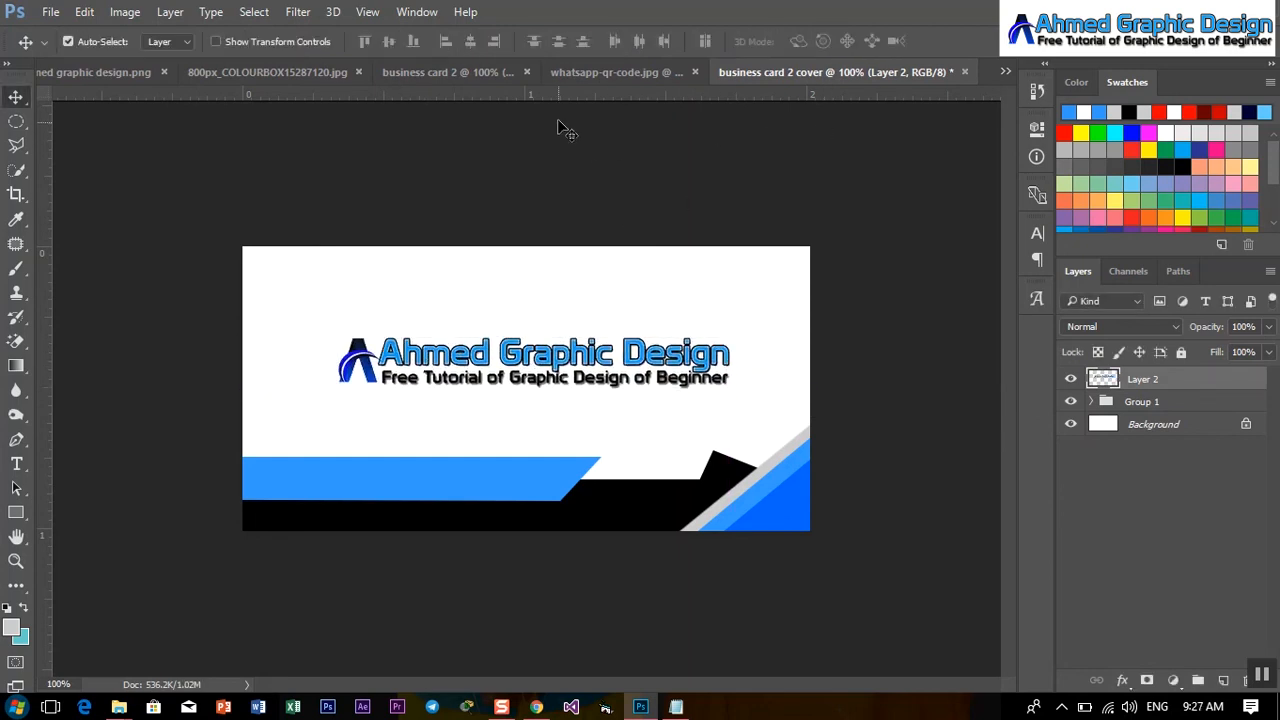
click(454, 71)
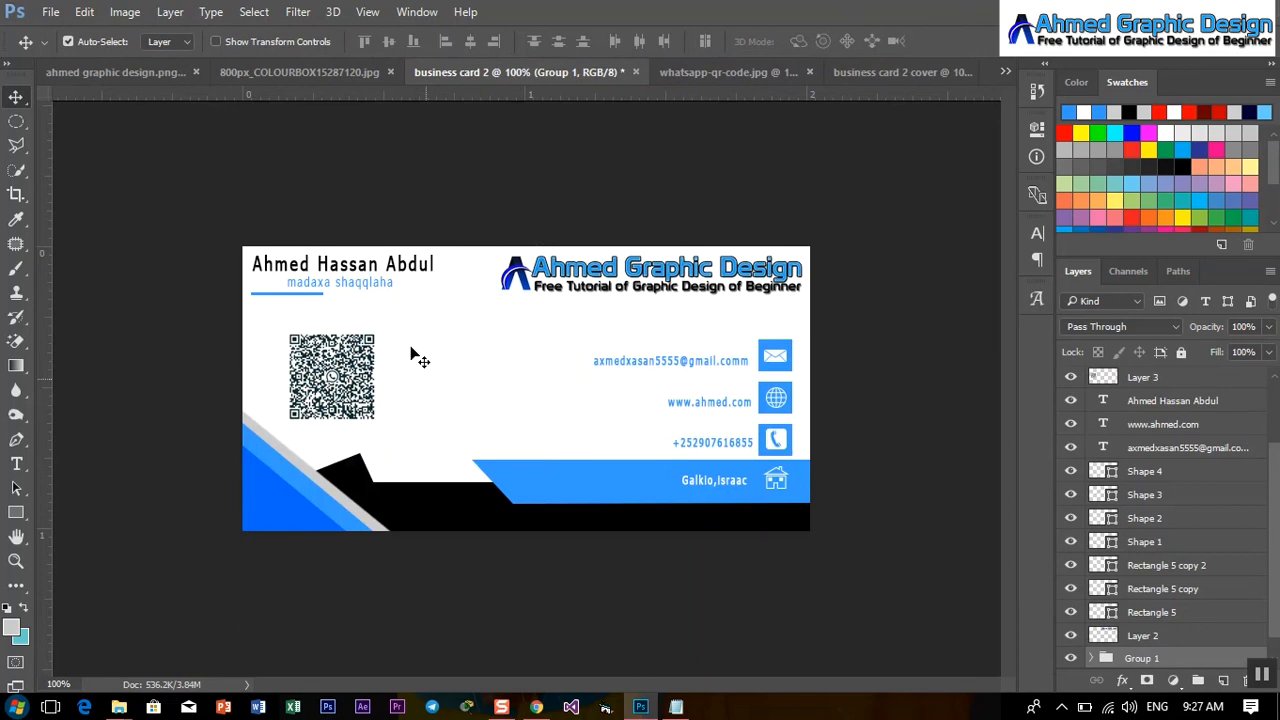